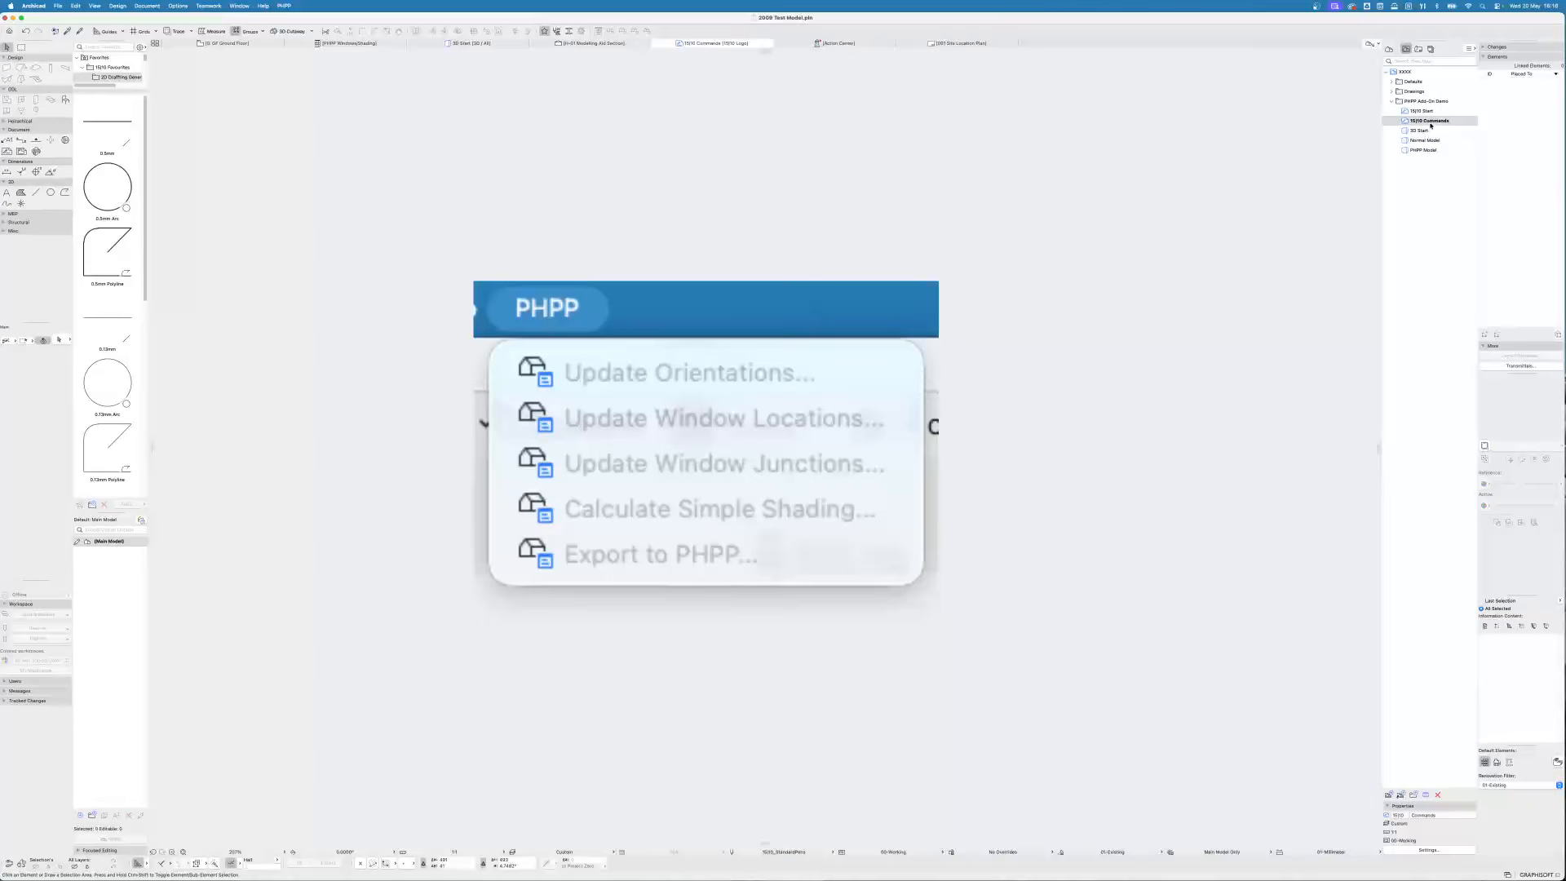
- Open the 3D Start view and inspect the scanned site model from different angles
double_click(1426, 128)
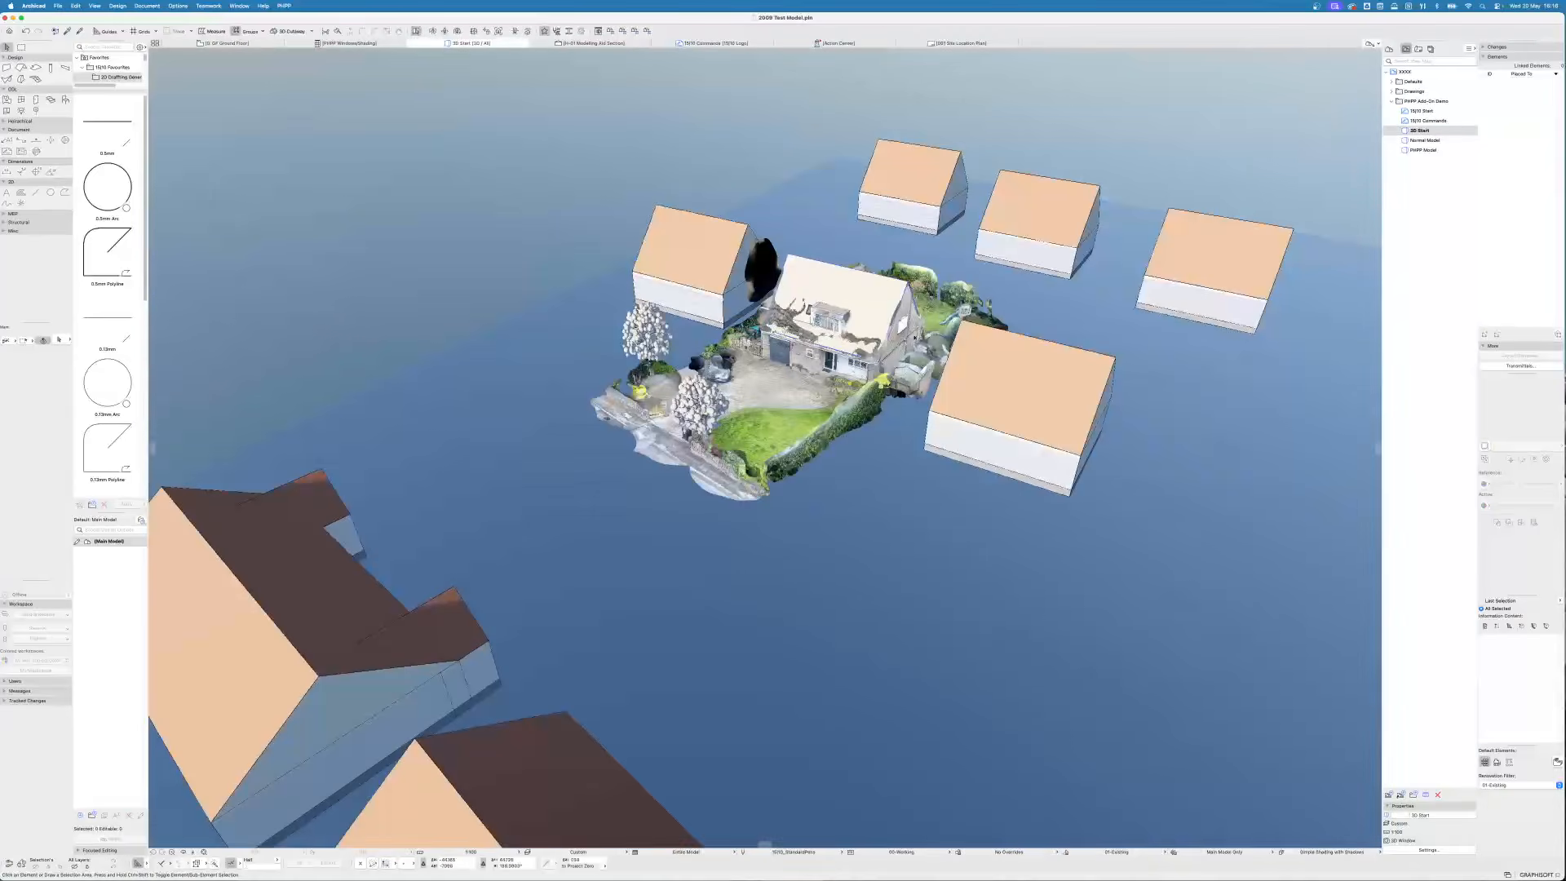
shift+middle_drag(902, 310, 560, 369)
scroll(979, 438, up, 5)
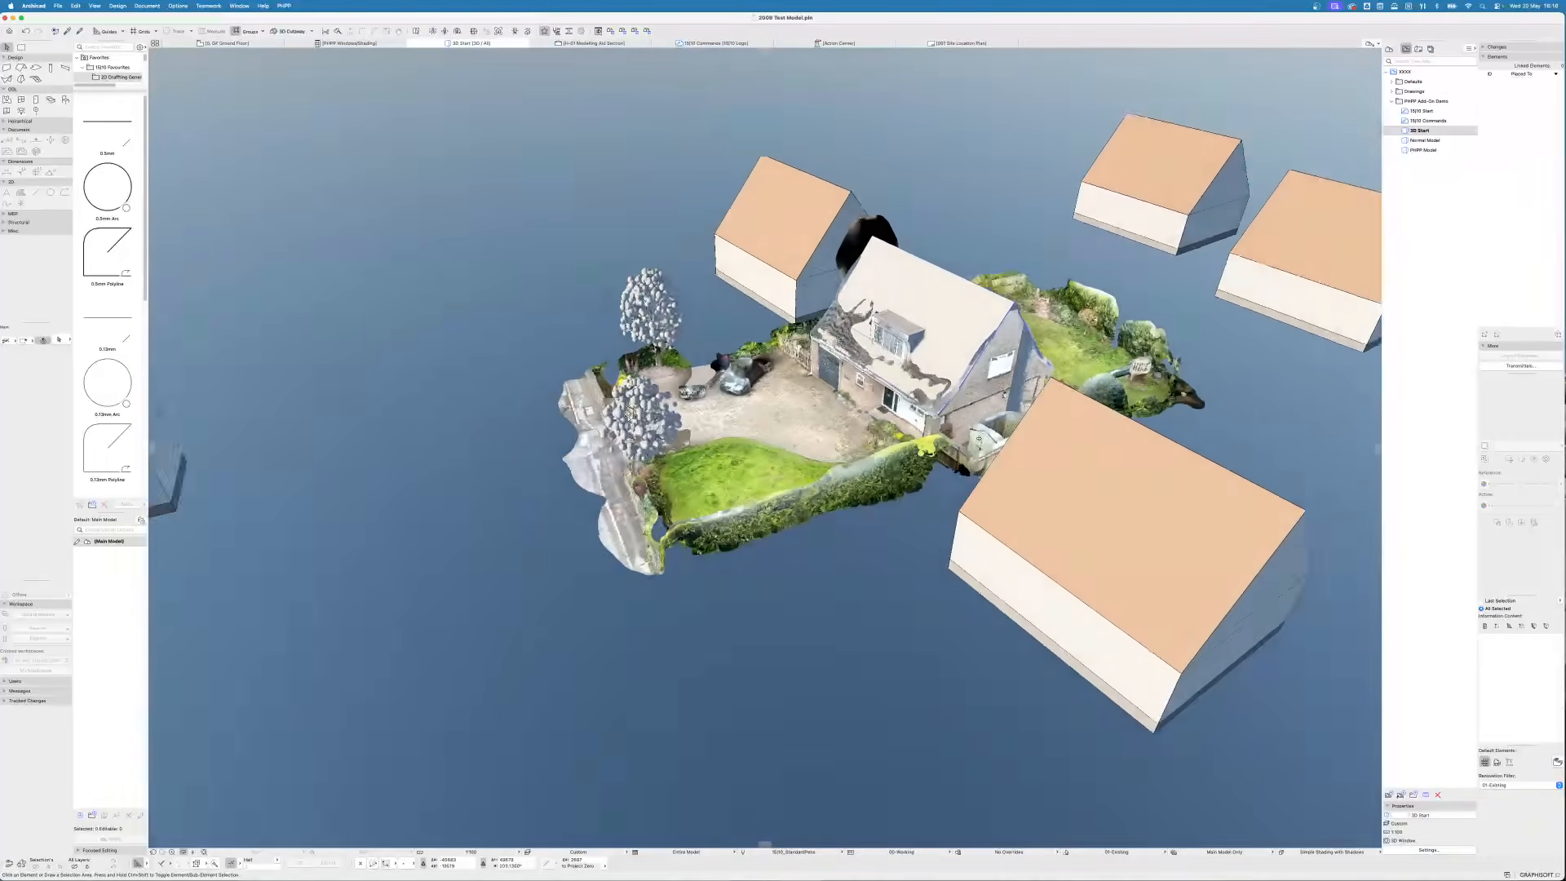
scroll(979, 439, down, 5)
shift+middle_drag(979, 439, 802, 481)
scroll(848, 444, up, 4)
scroll(765, 447, down, 3)
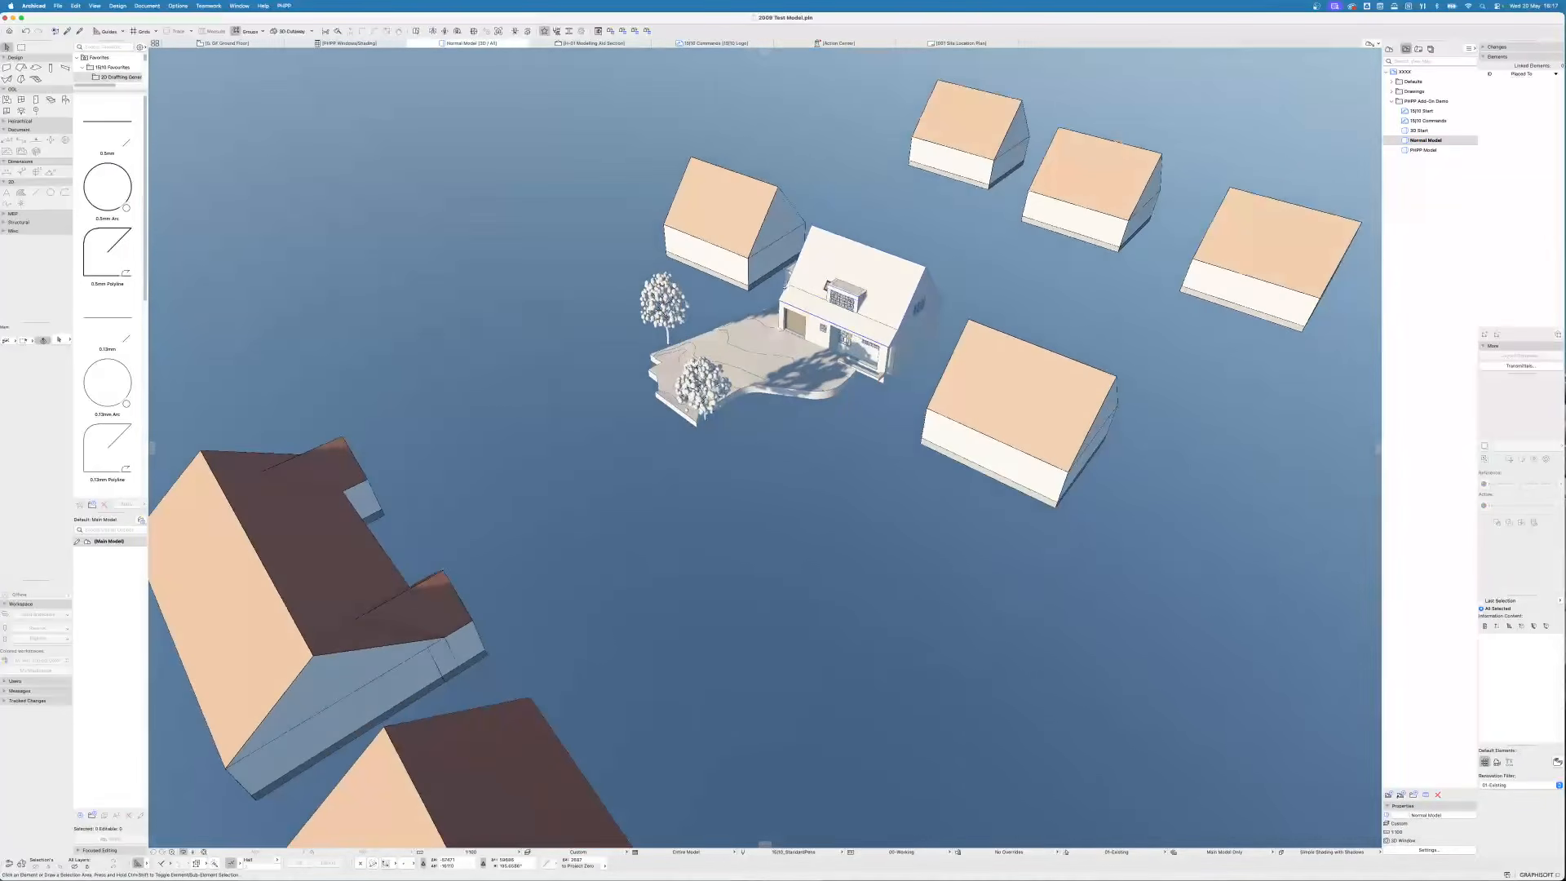
- Open the PHPP Model 3D view and run the PHPP Update Orientations command, acknowledging its report
double_click(1436, 150)
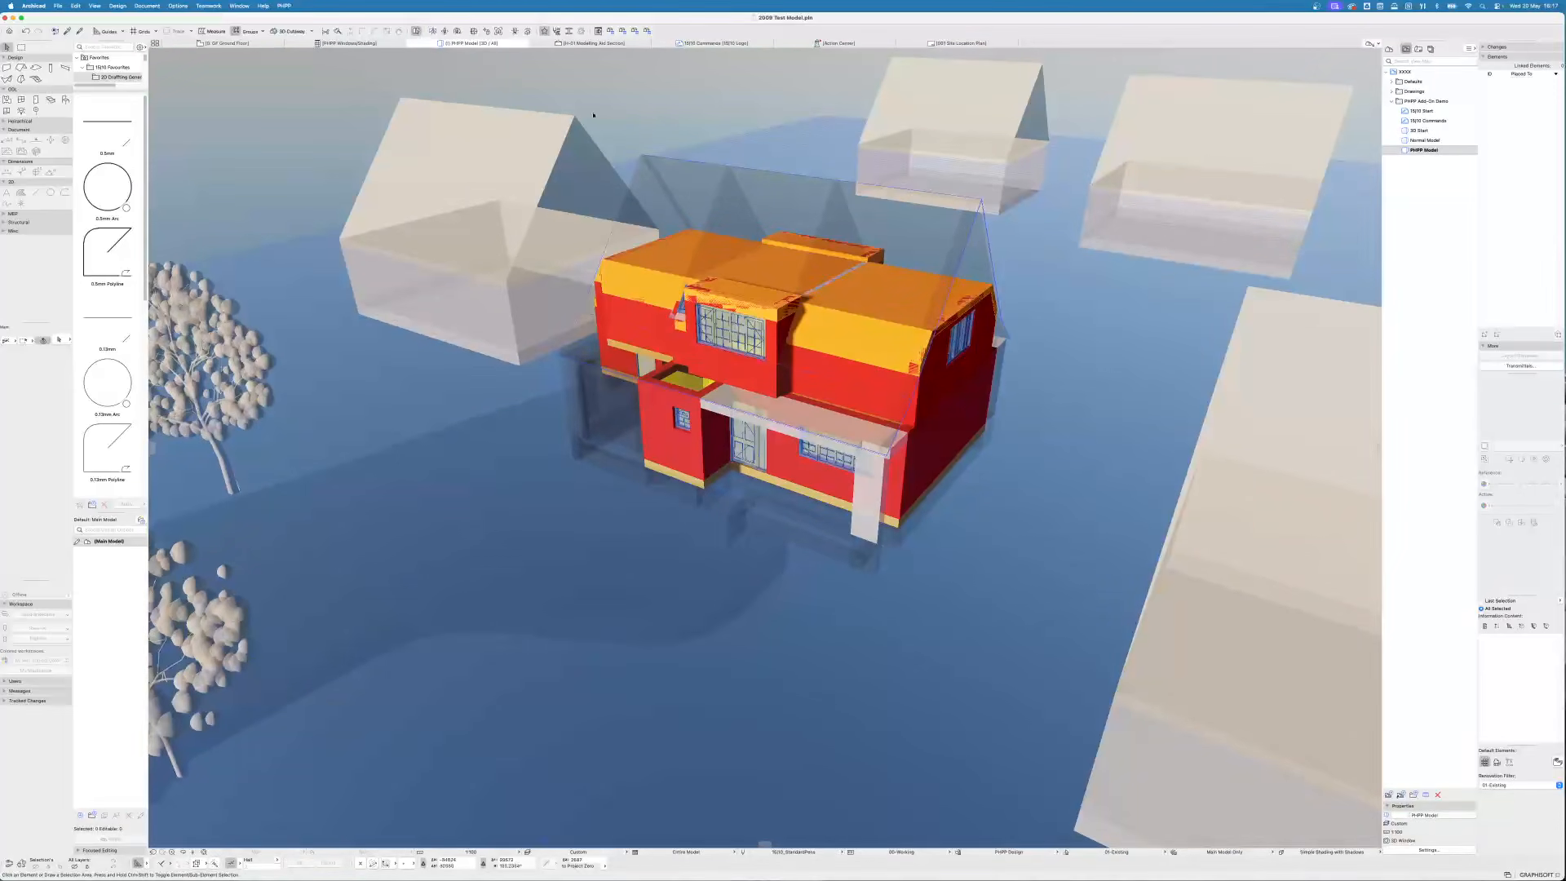
click(286, 5)
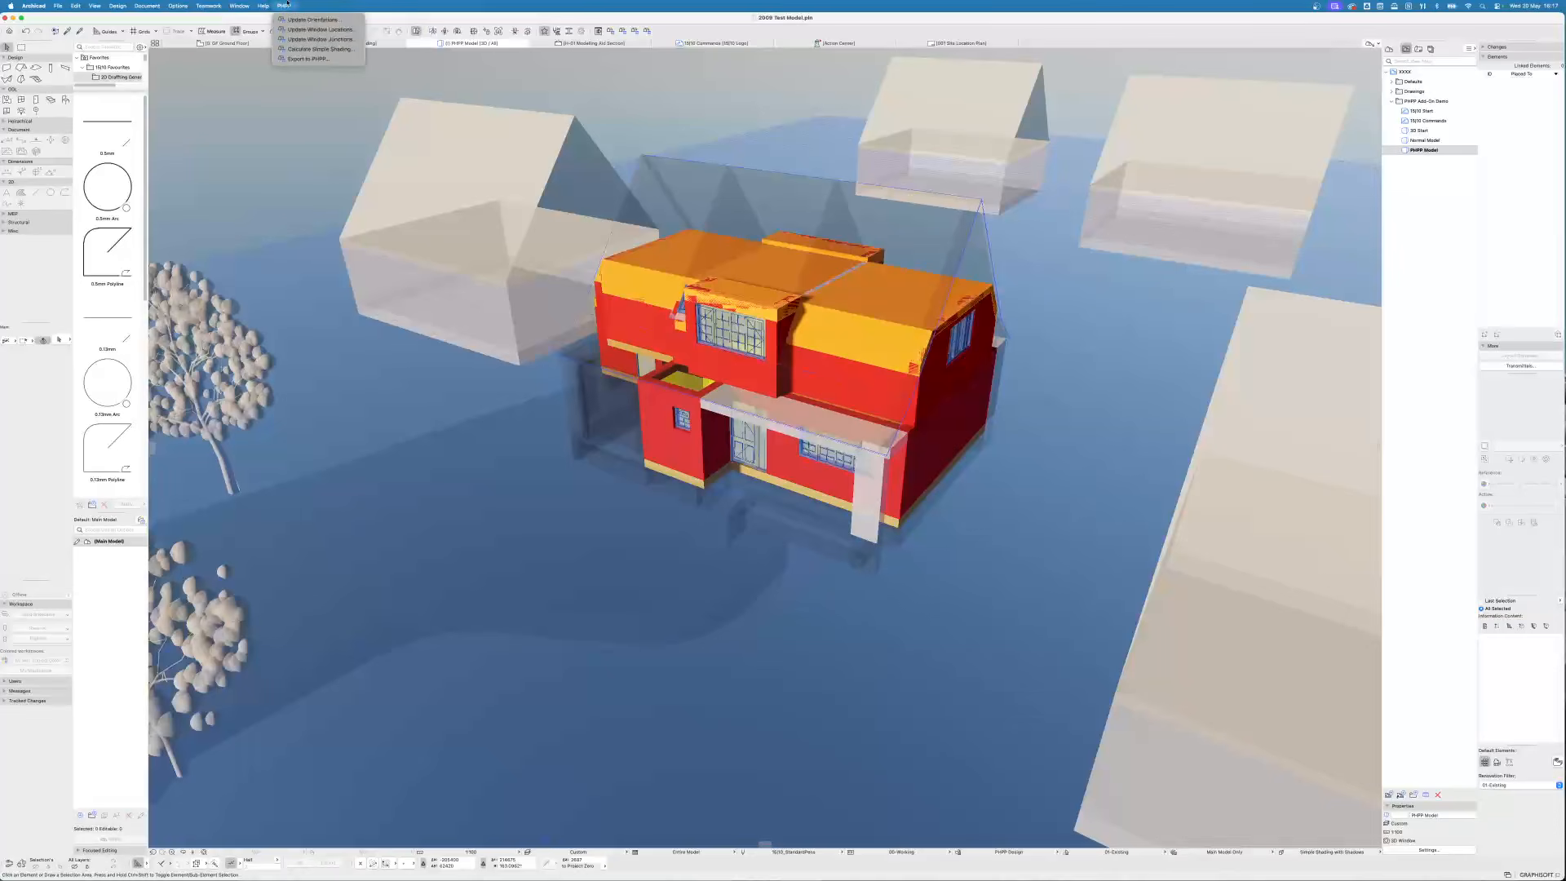
click(310, 20)
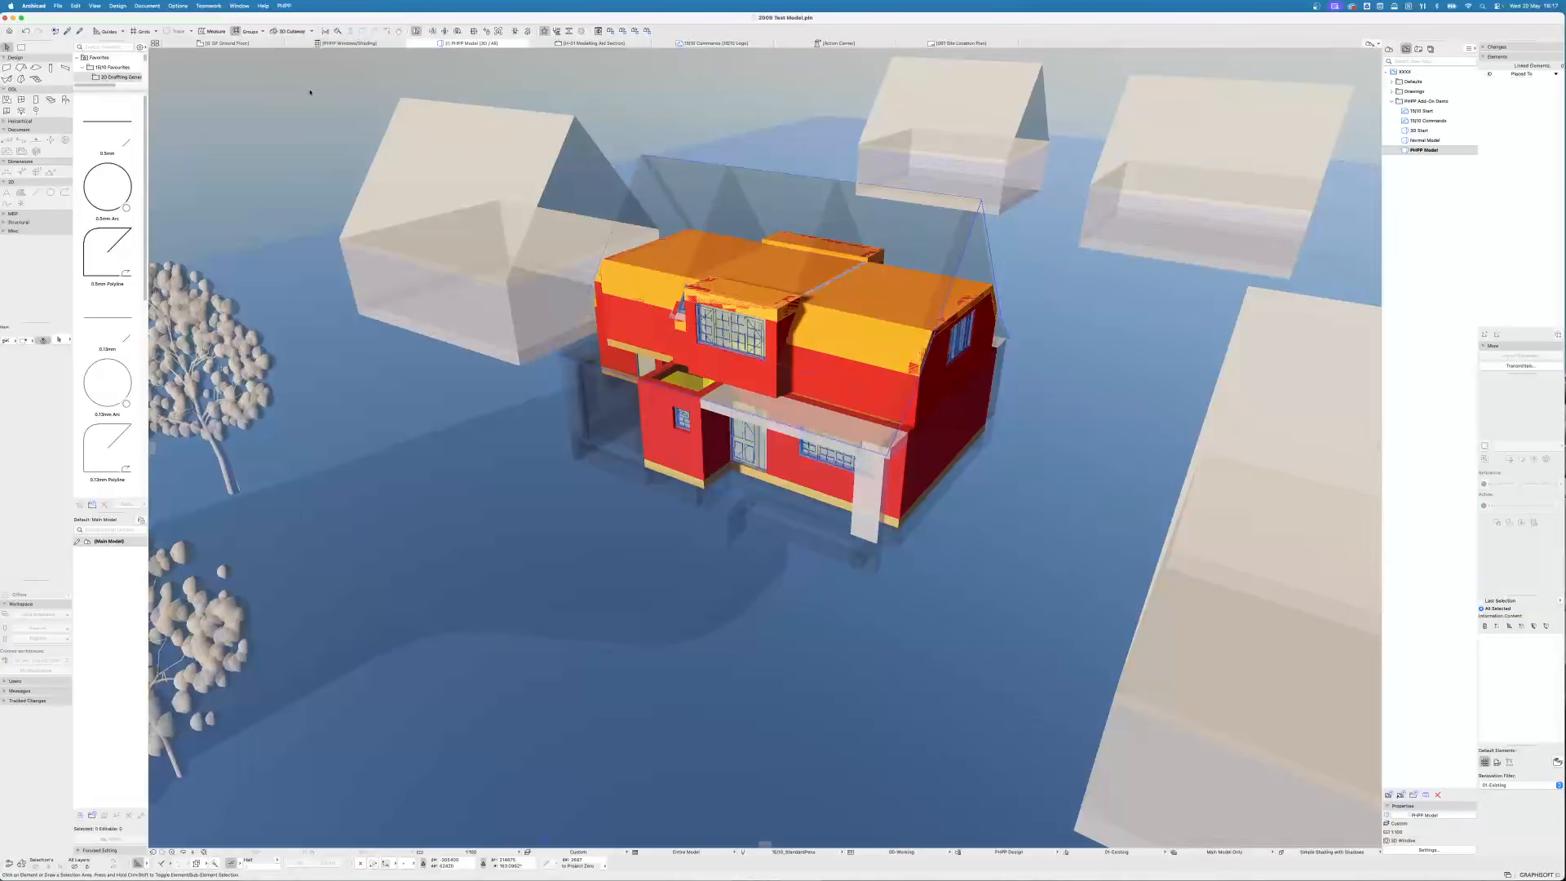
drag(768, 395, 775, 457)
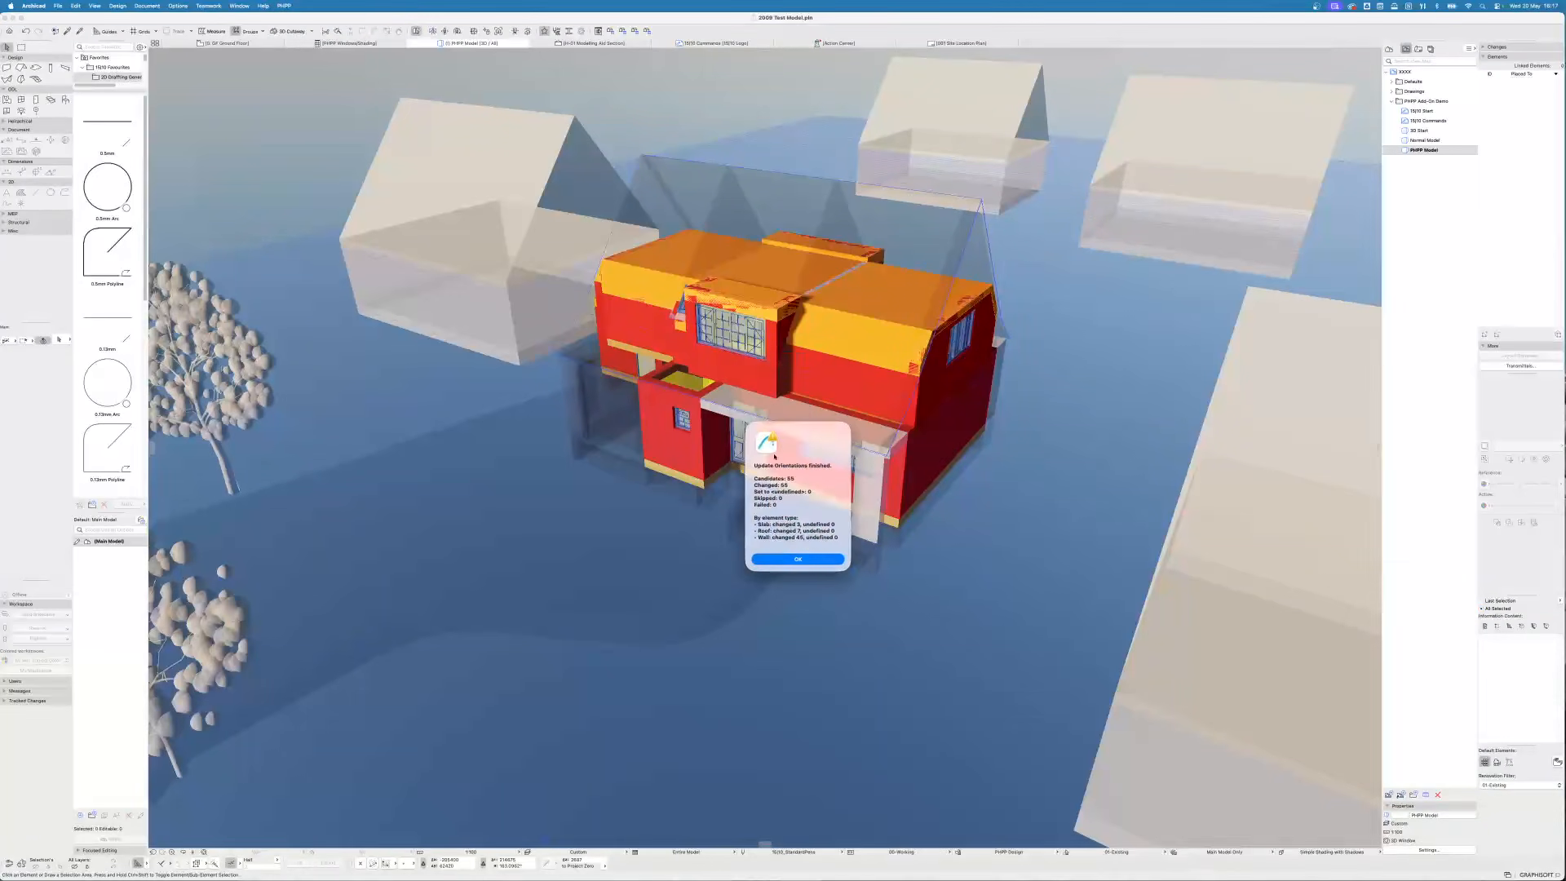
click(822, 559)
- Run PHPP Update Window Locations and Calculate Simple Shading, acknowledging each report
click(285, 6)
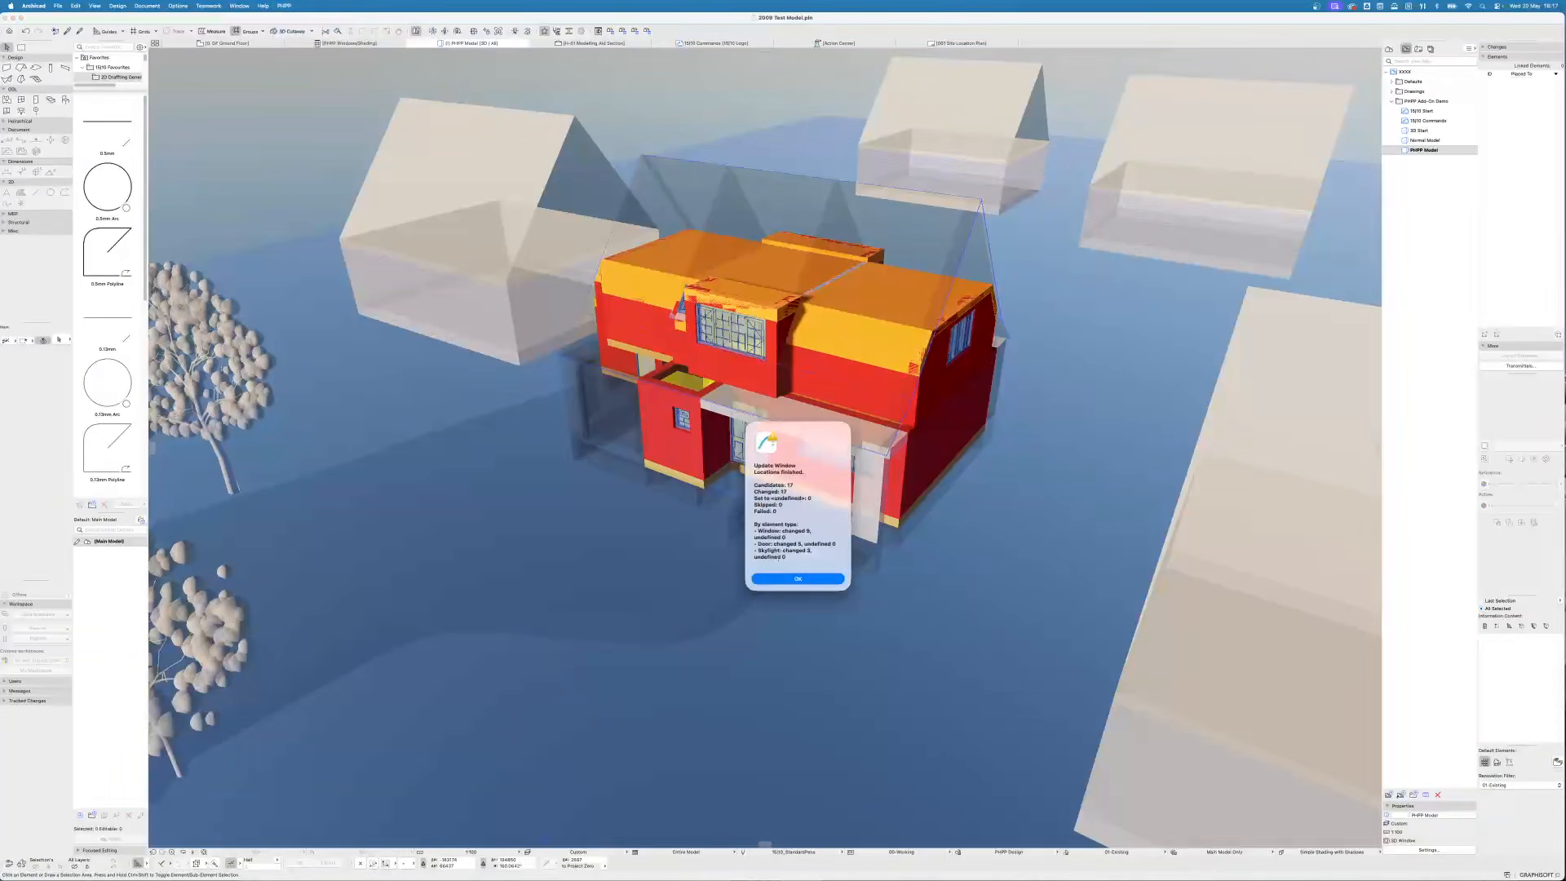
click(829, 579)
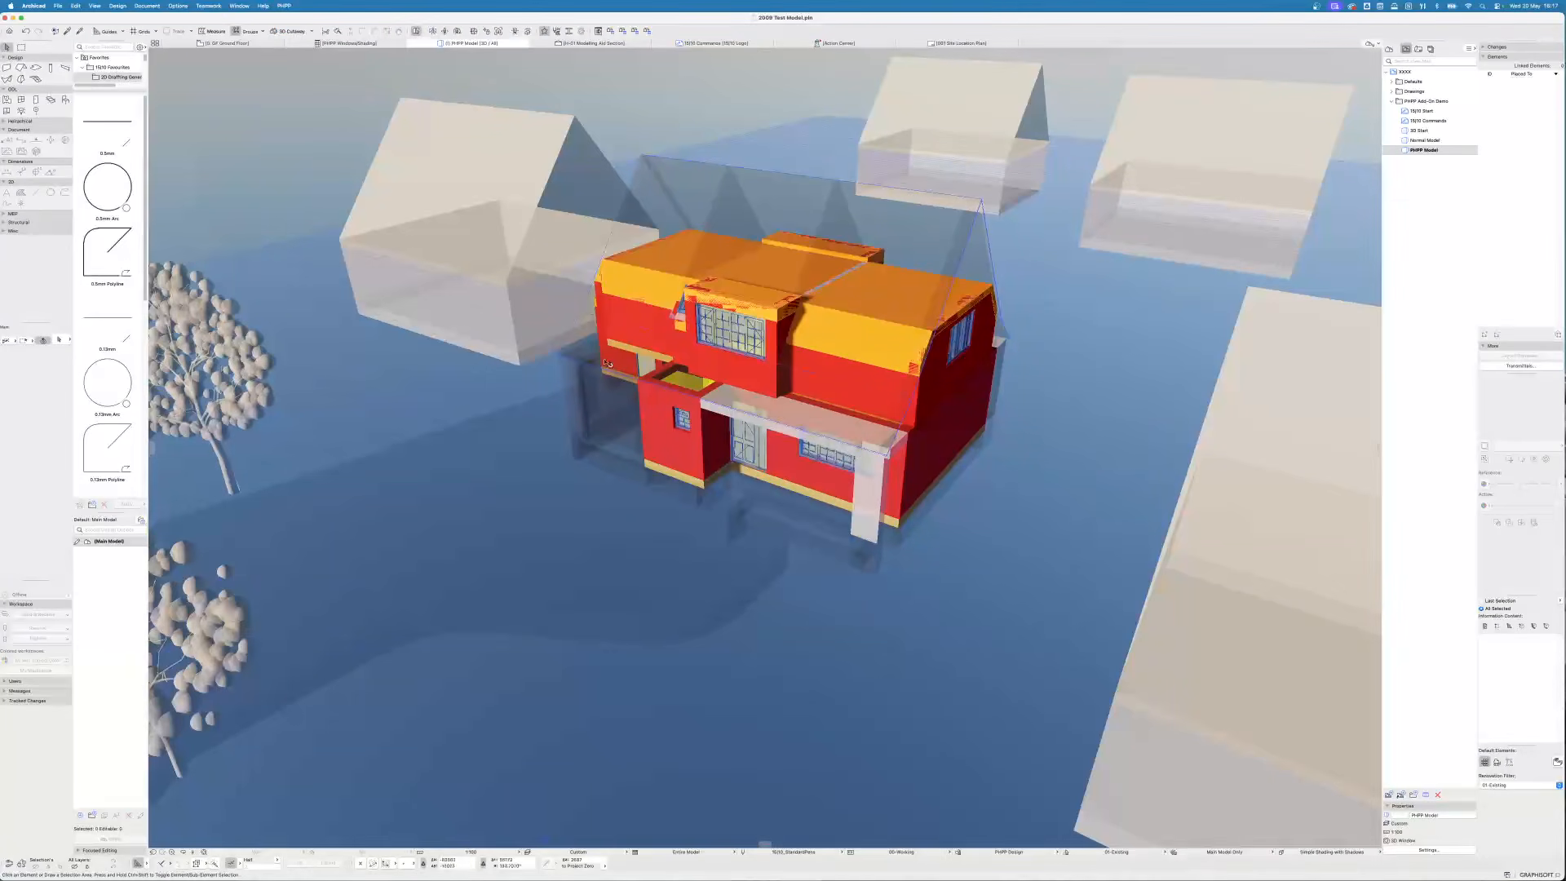
click(284, 6)
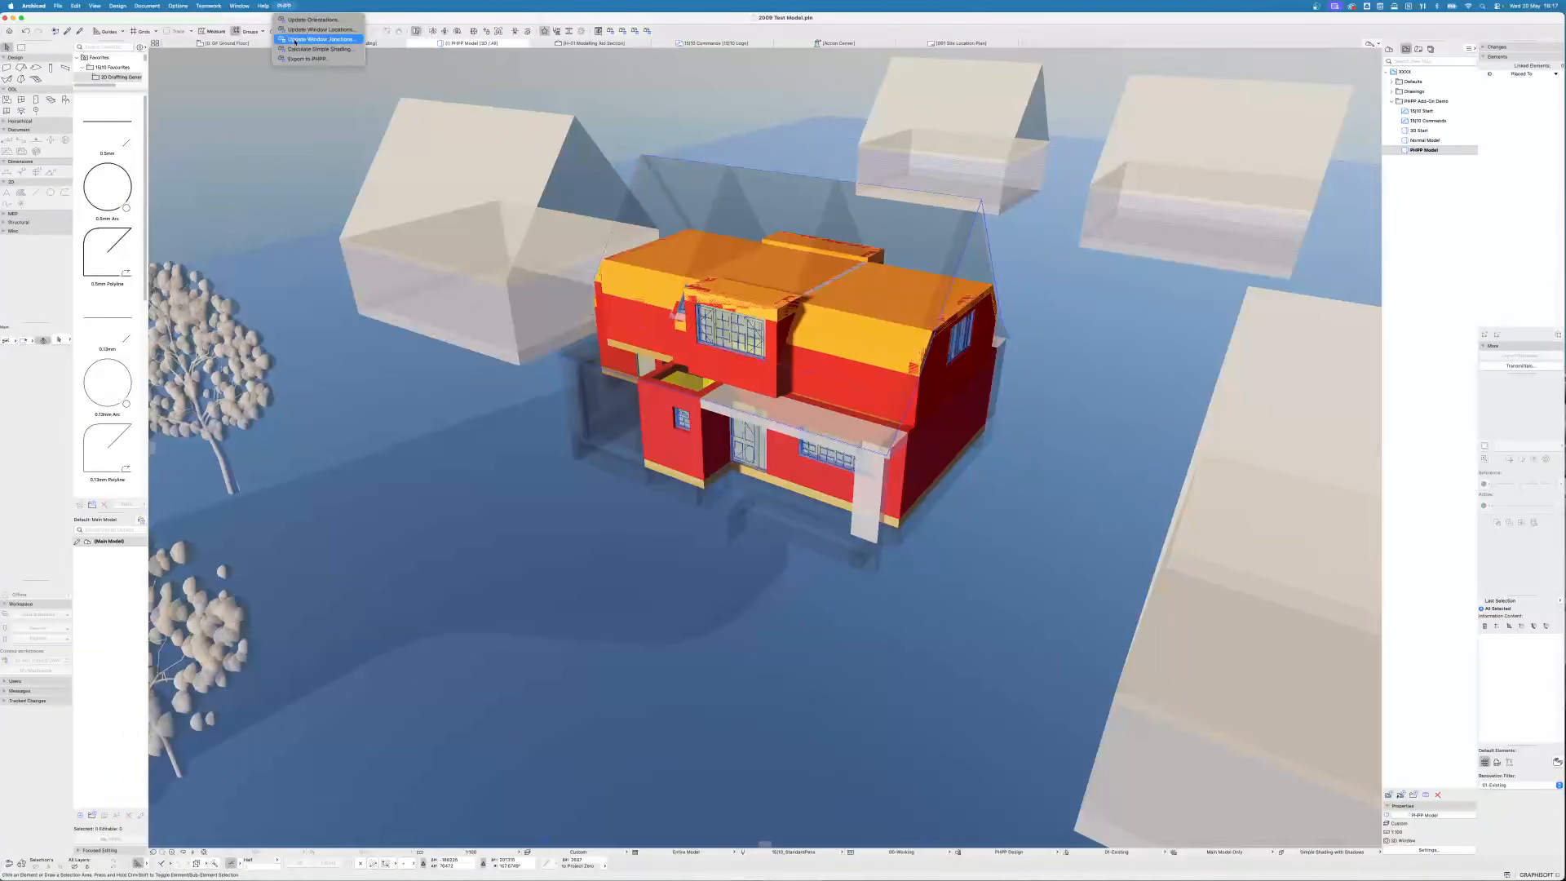
click(295, 40)
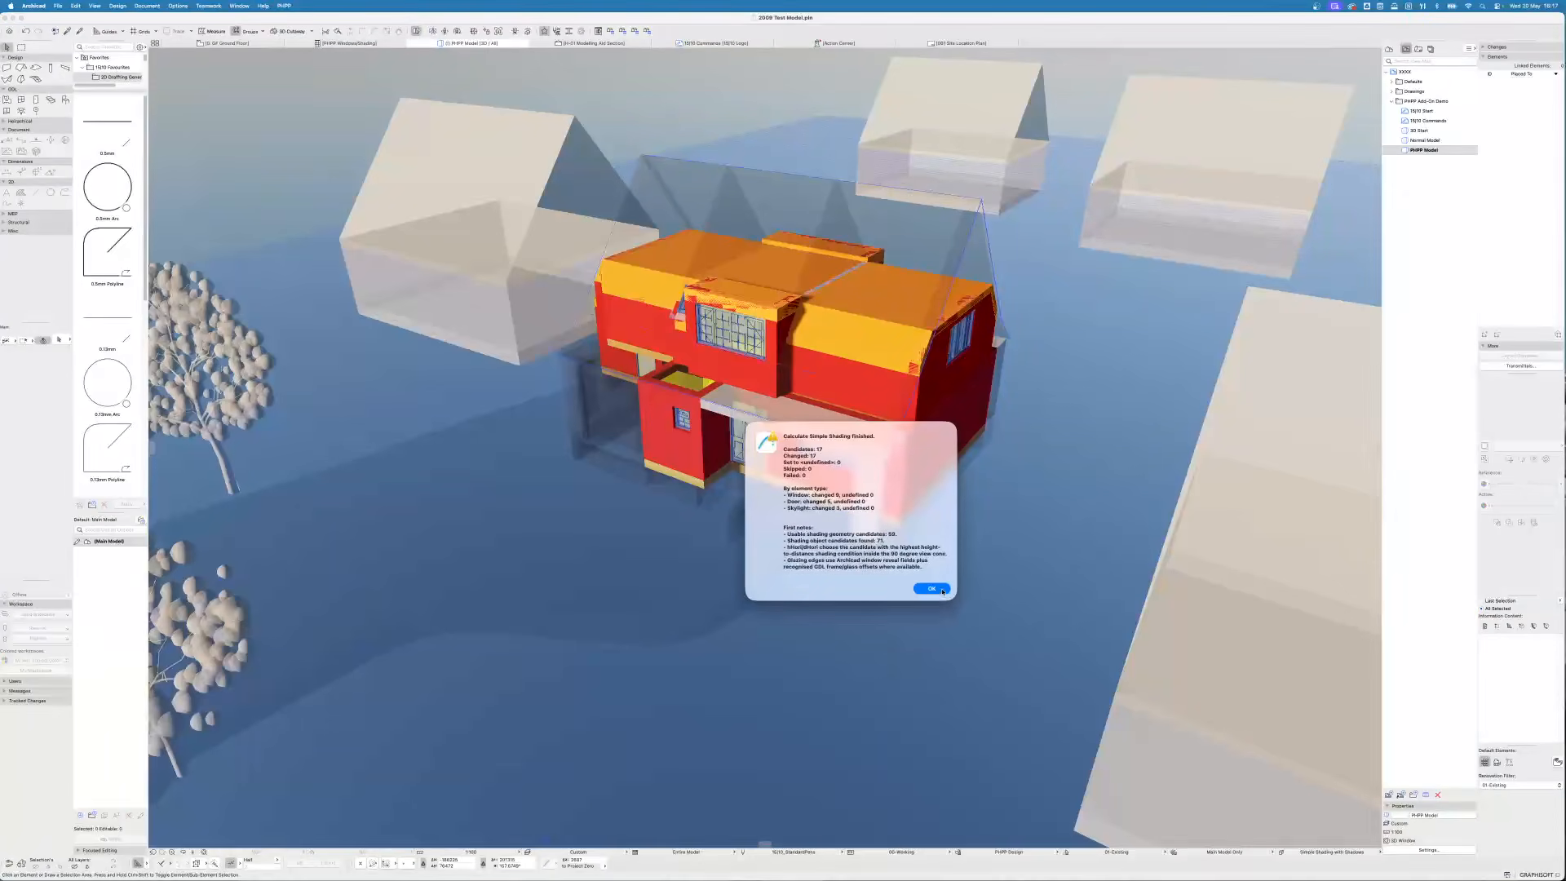
click(933, 588)
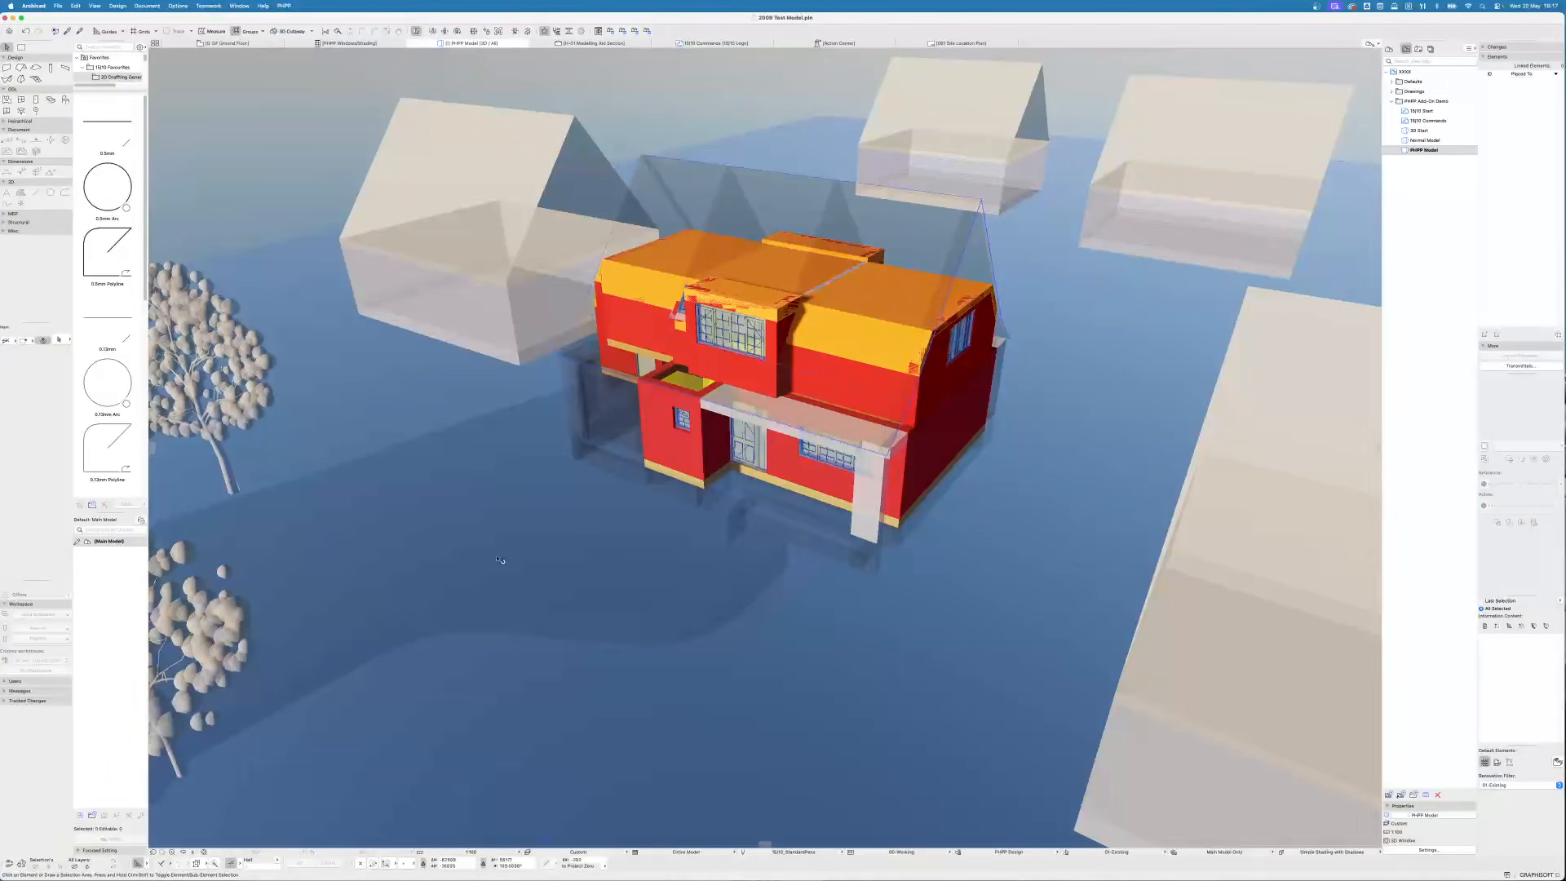
- Start the Export to PHPP, choose PHPP_Template.xlsm as the workbook to update, and save it as Project PHPP Export.xlsm
click(284, 6)
click(297, 59)
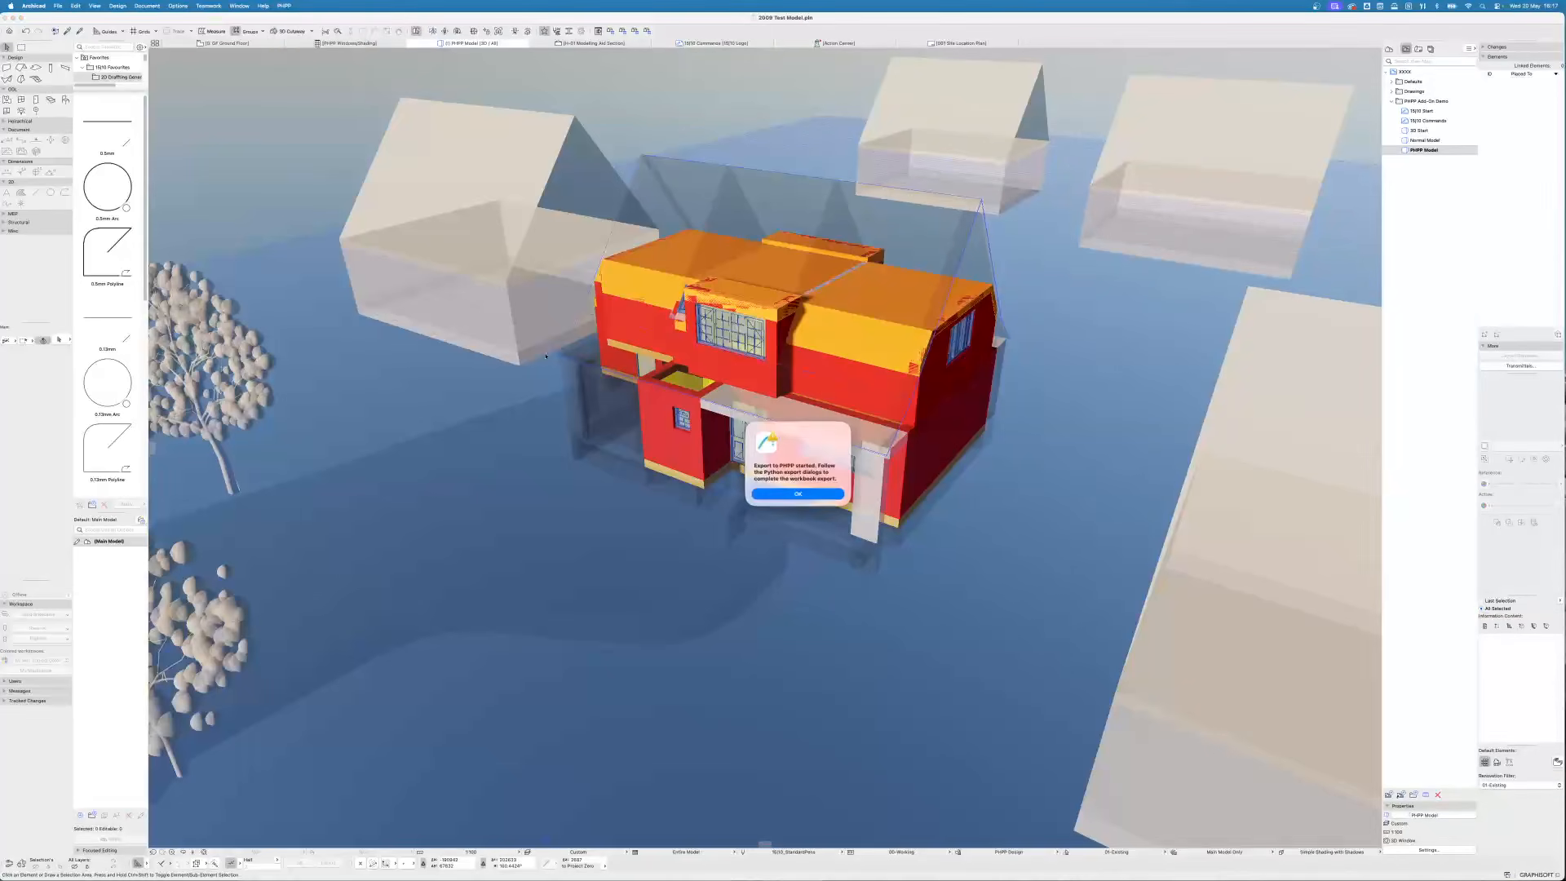
click(807, 494)
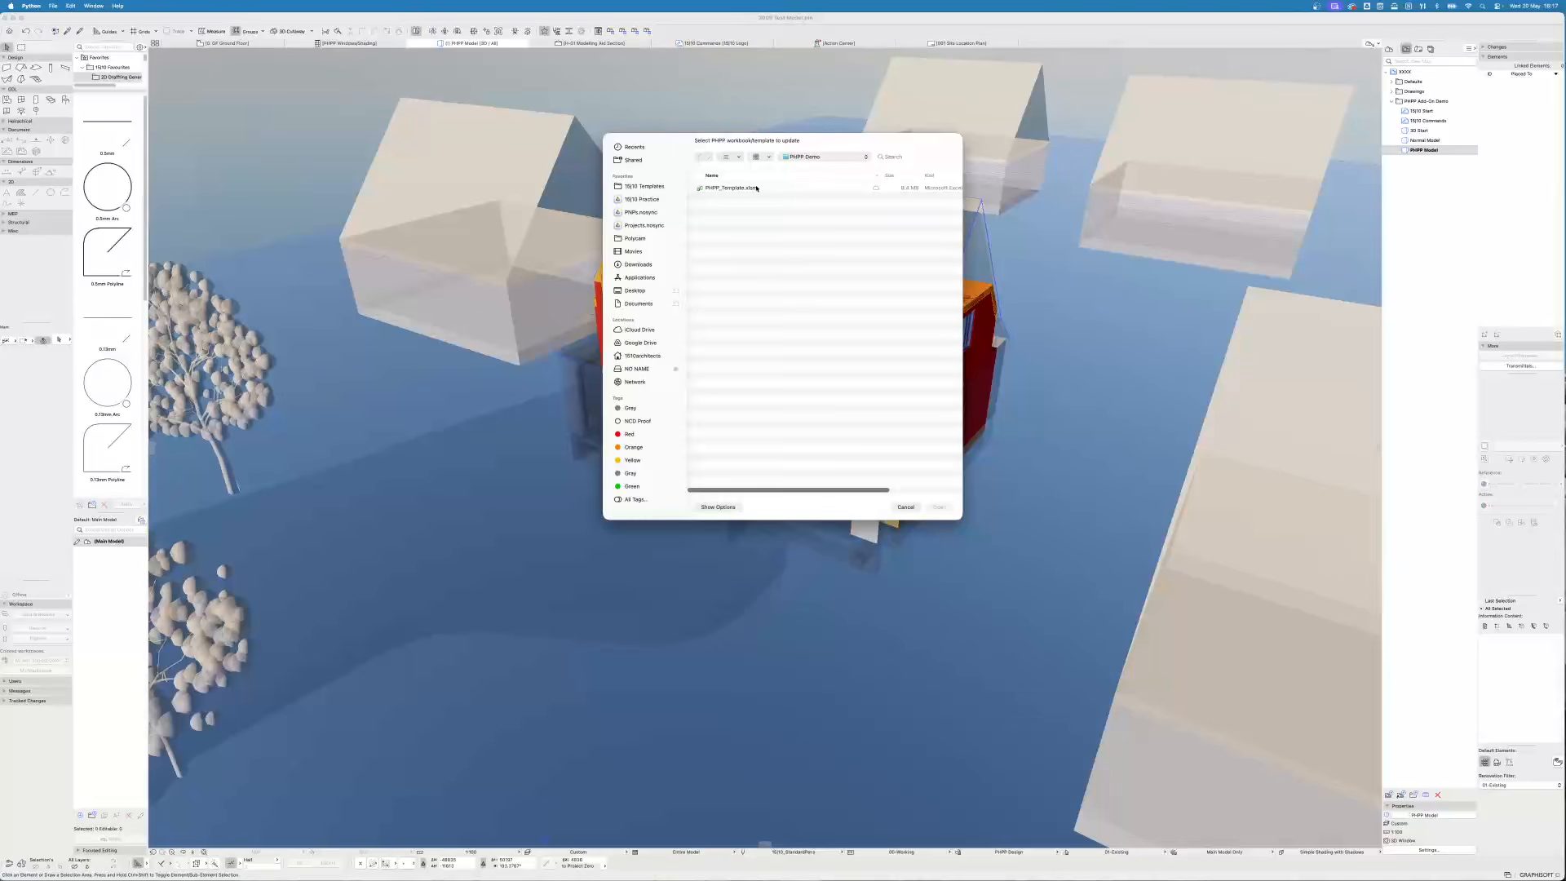
click(756, 188)
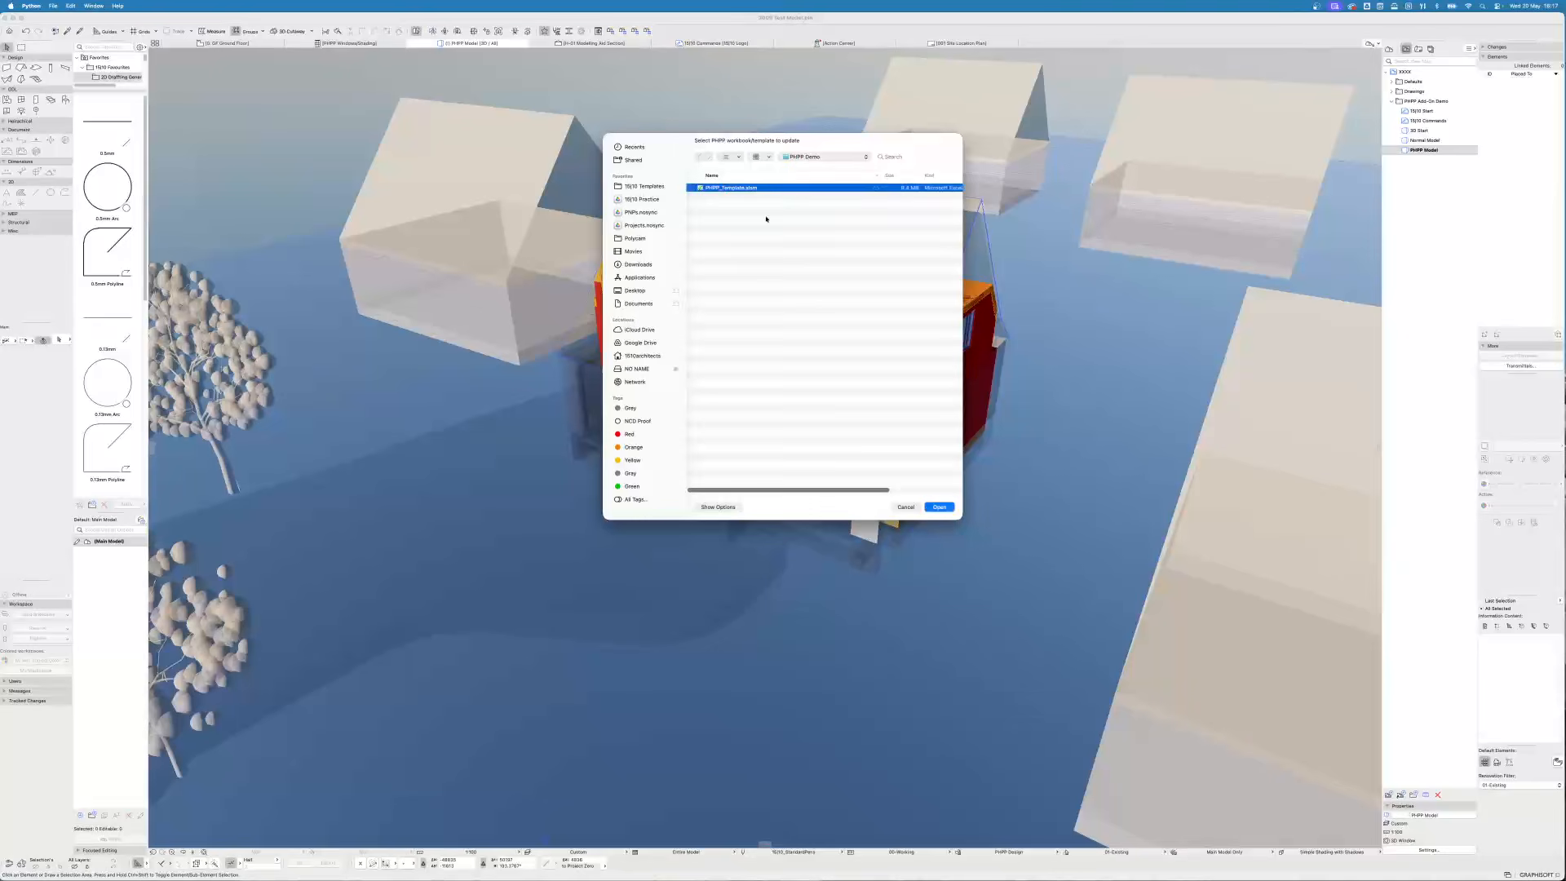
click(939, 508)
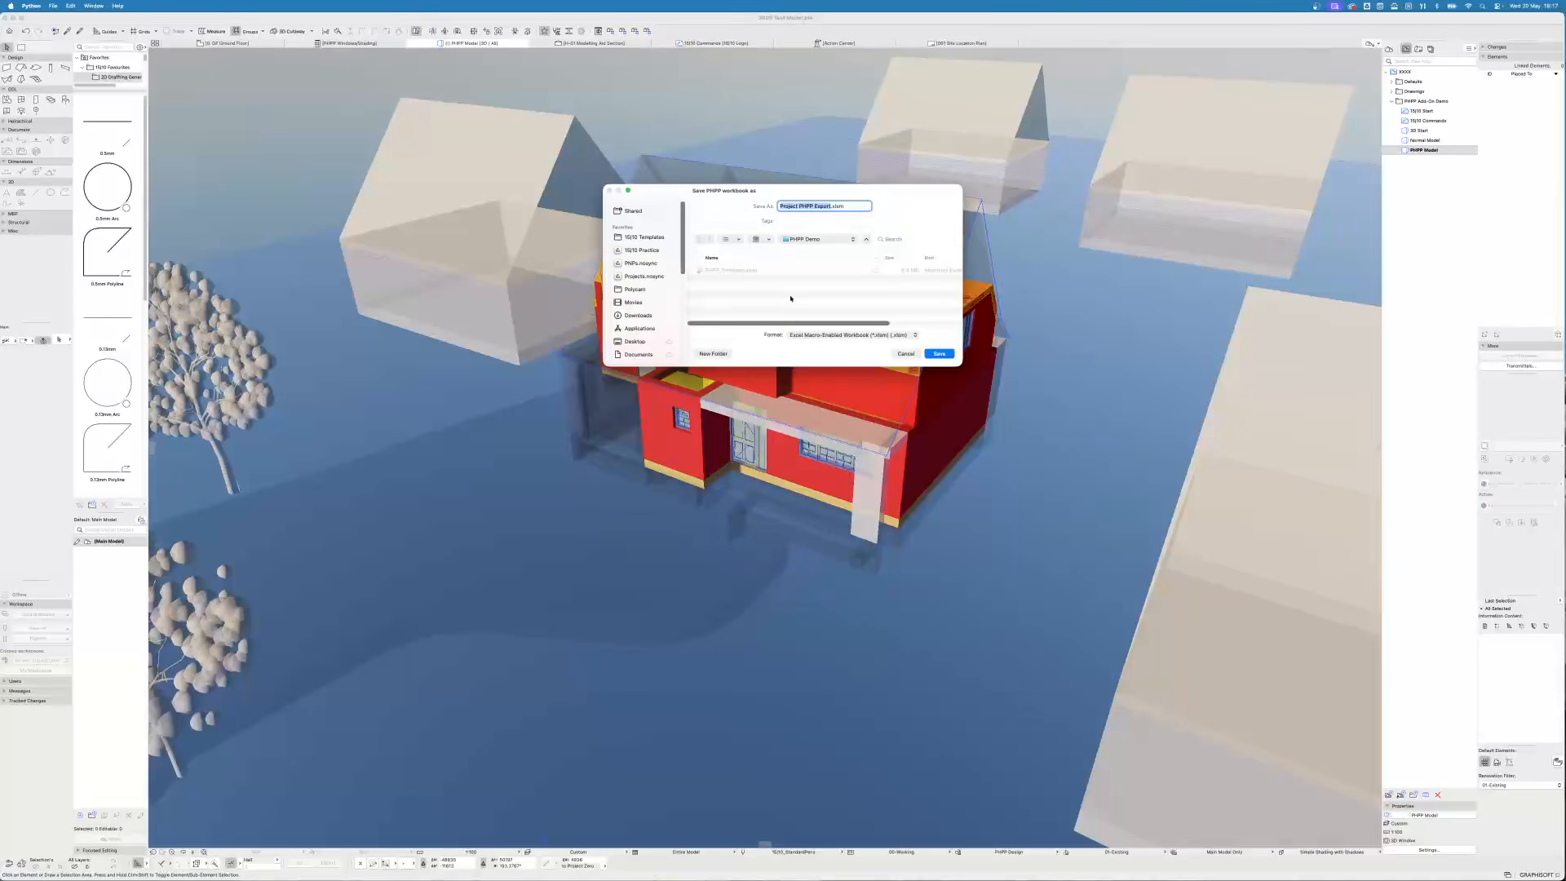
click(938, 354)
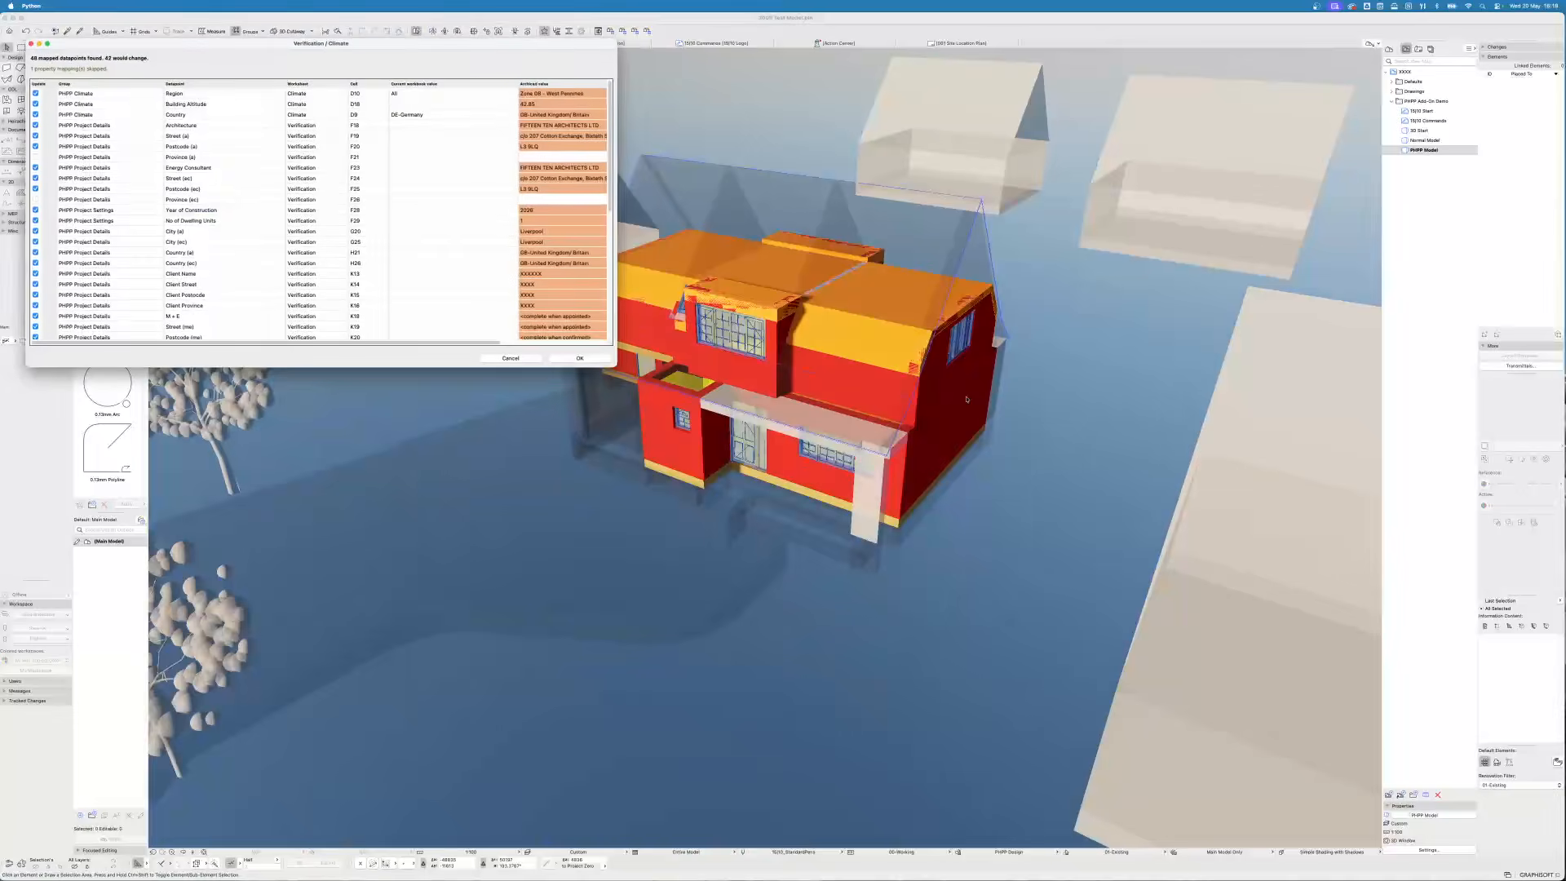
- Approve the verification datapoints, run the U-values export, and accept the areas and windows/shading transfers
click(581, 358)
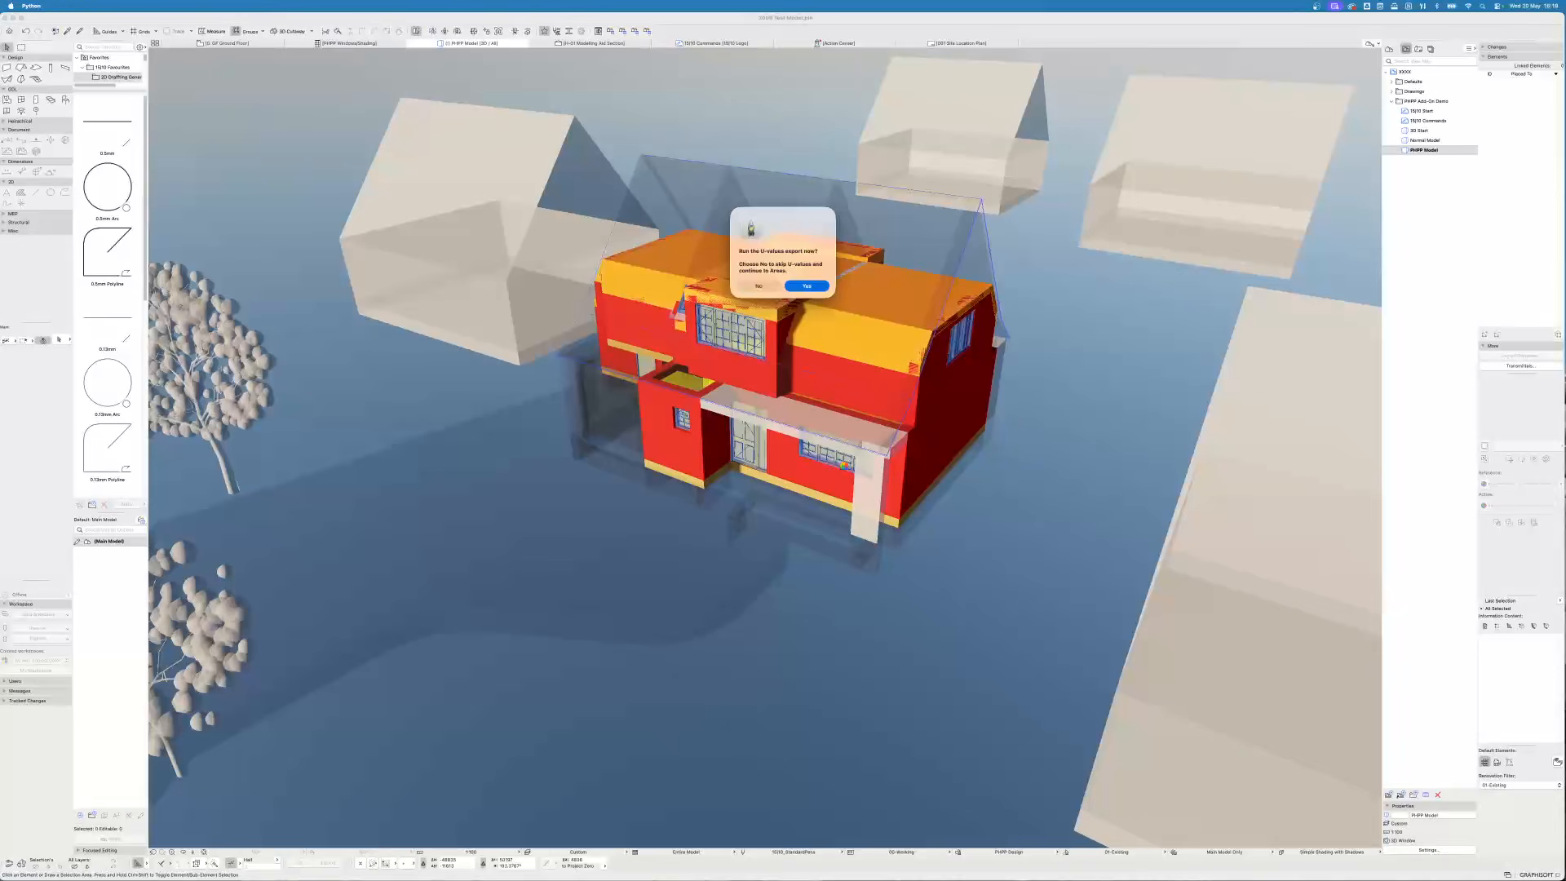
click(812, 285)
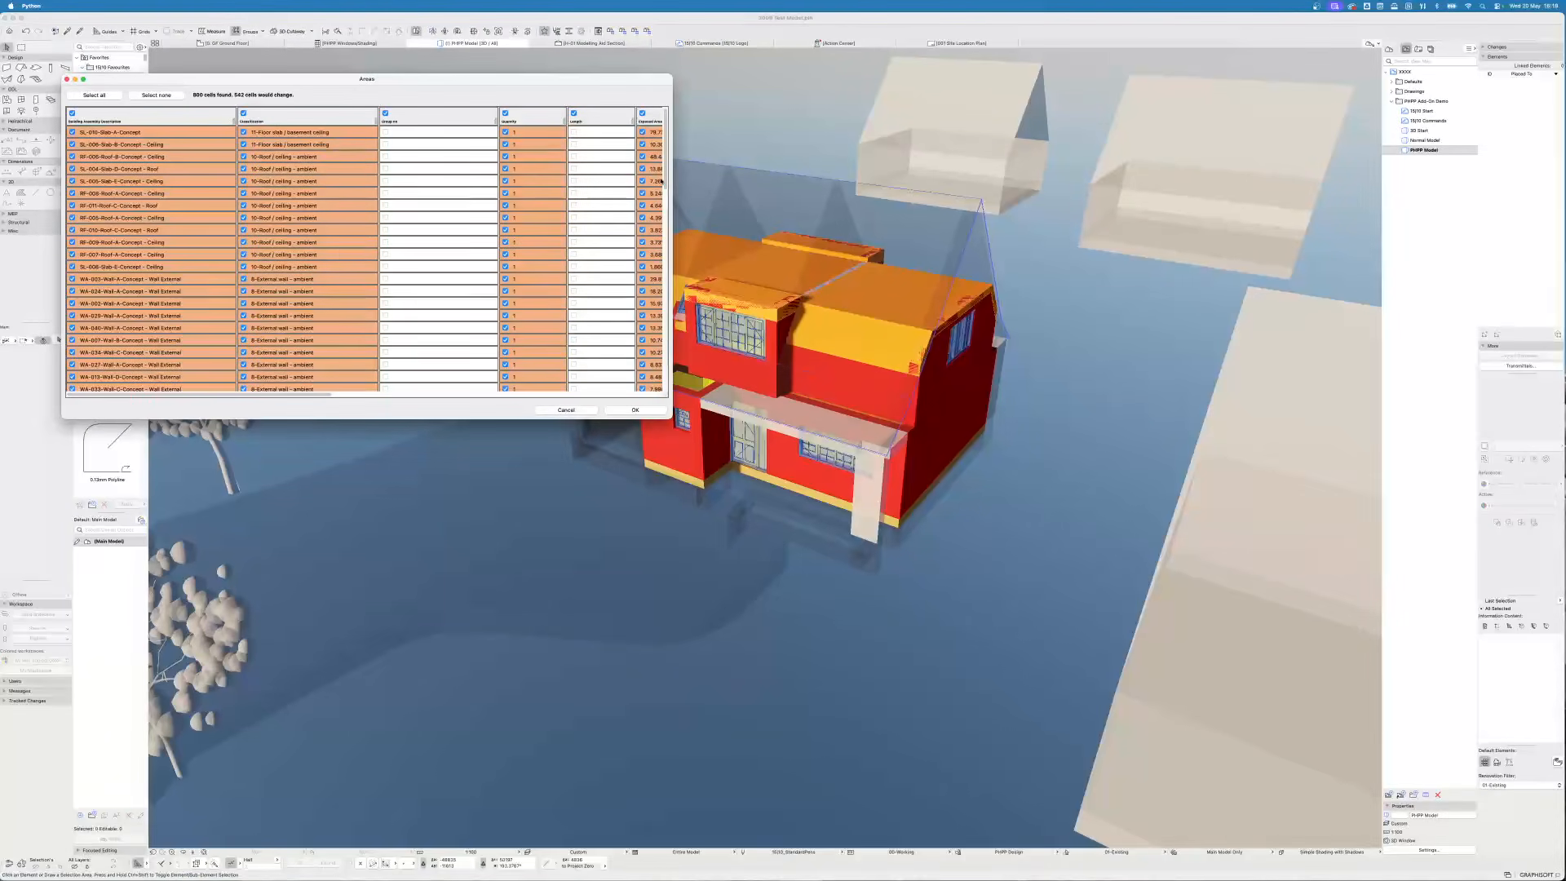
drag(667, 151, 668, 392)
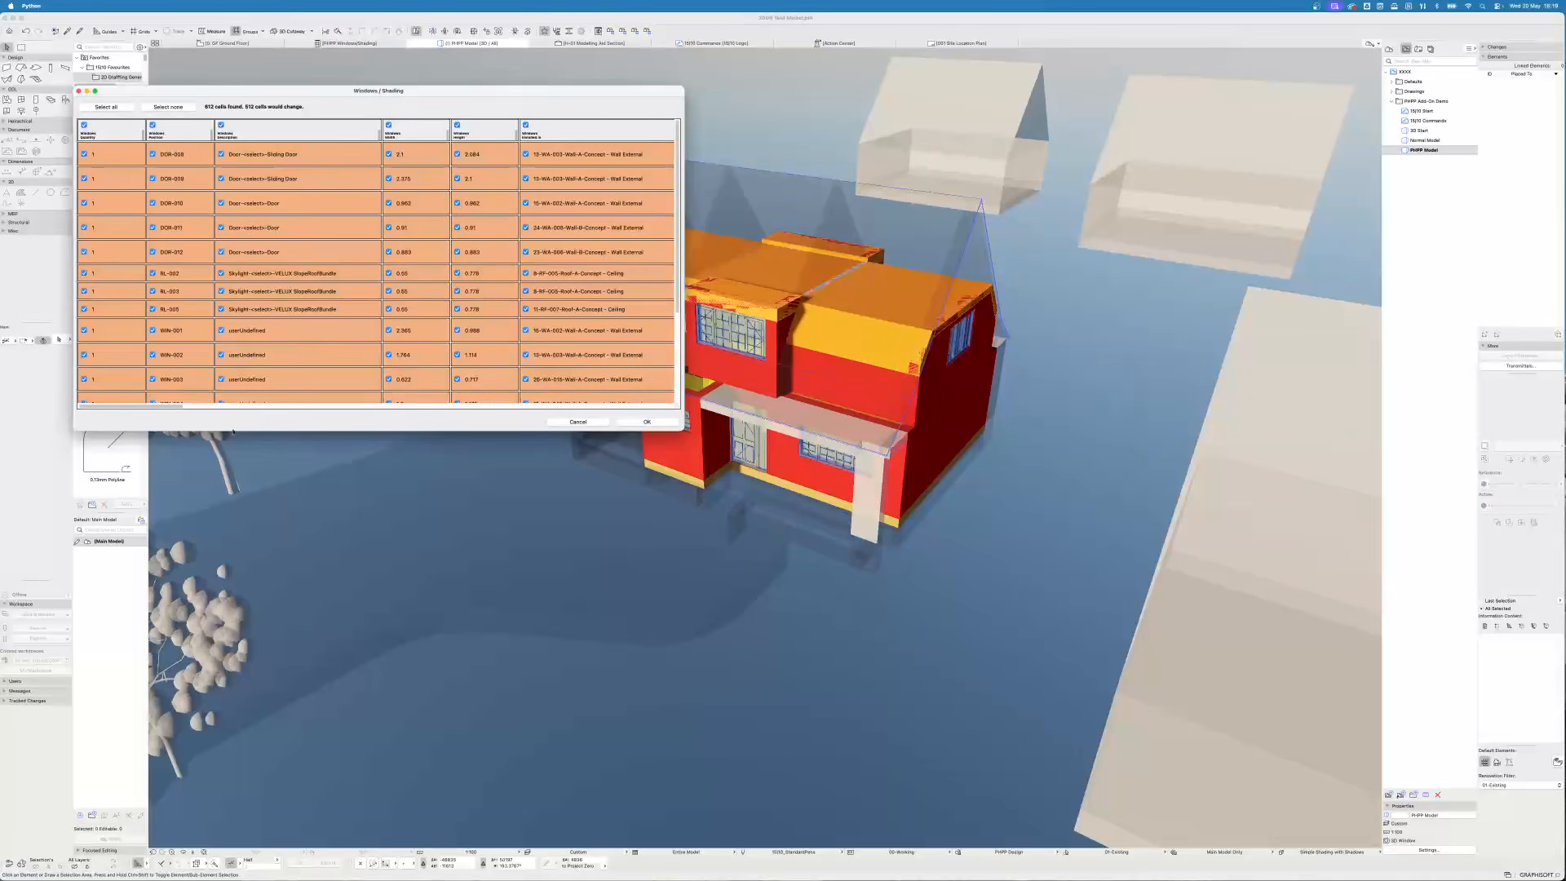
mouse_move(163, 412)
mouse_down()
mouse_move(648, 445)
mouse_move(695, 509)
mouse_up()
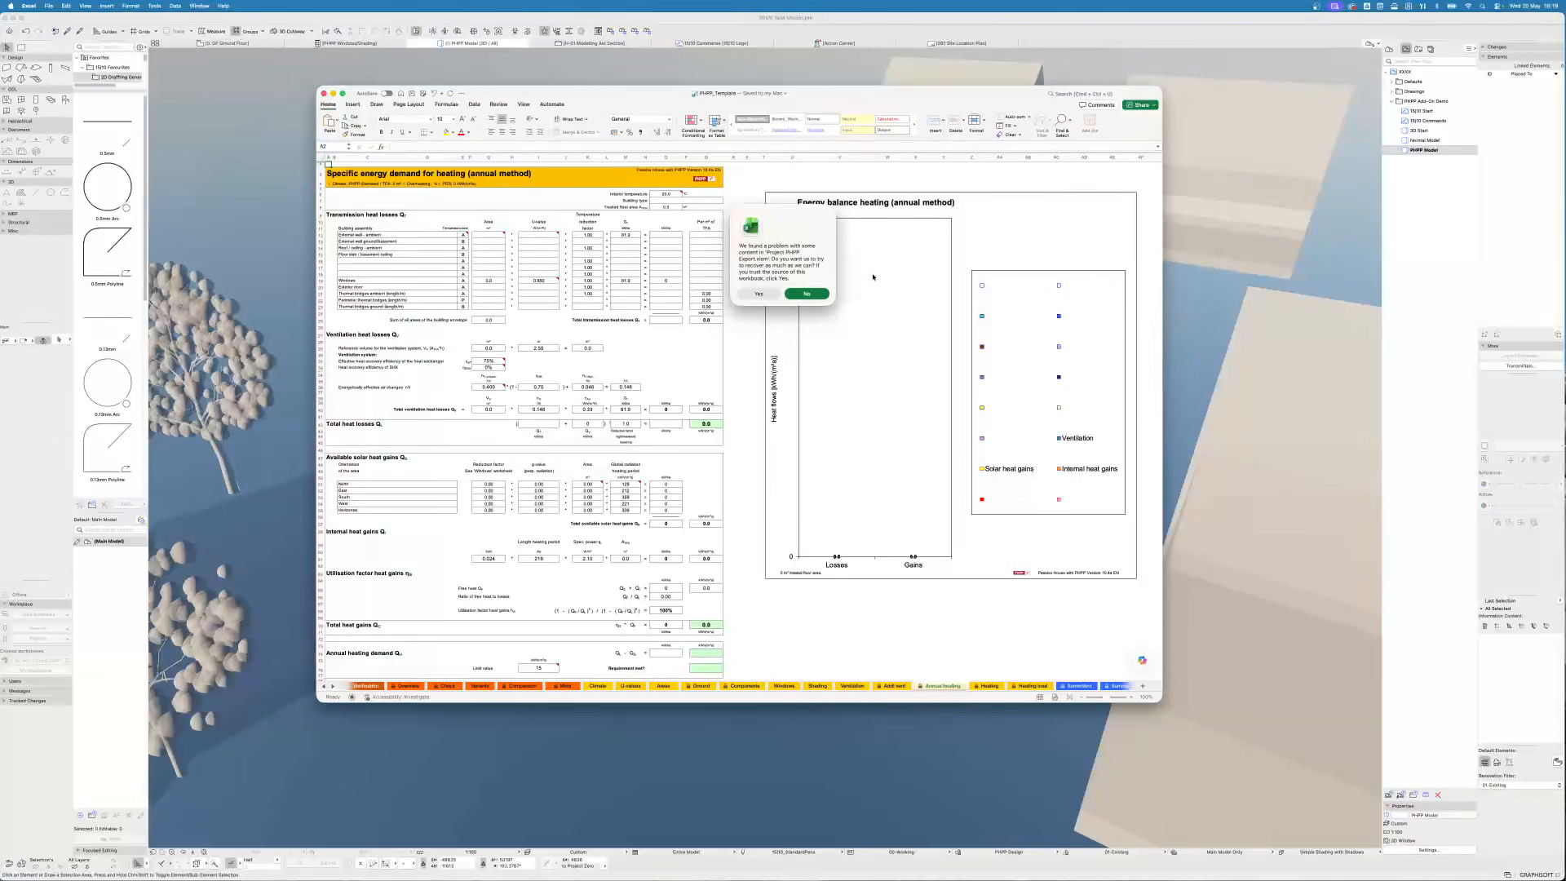
- Open the exported workbook with macros disabled, letting the program repair unreadable content
click(760, 294)
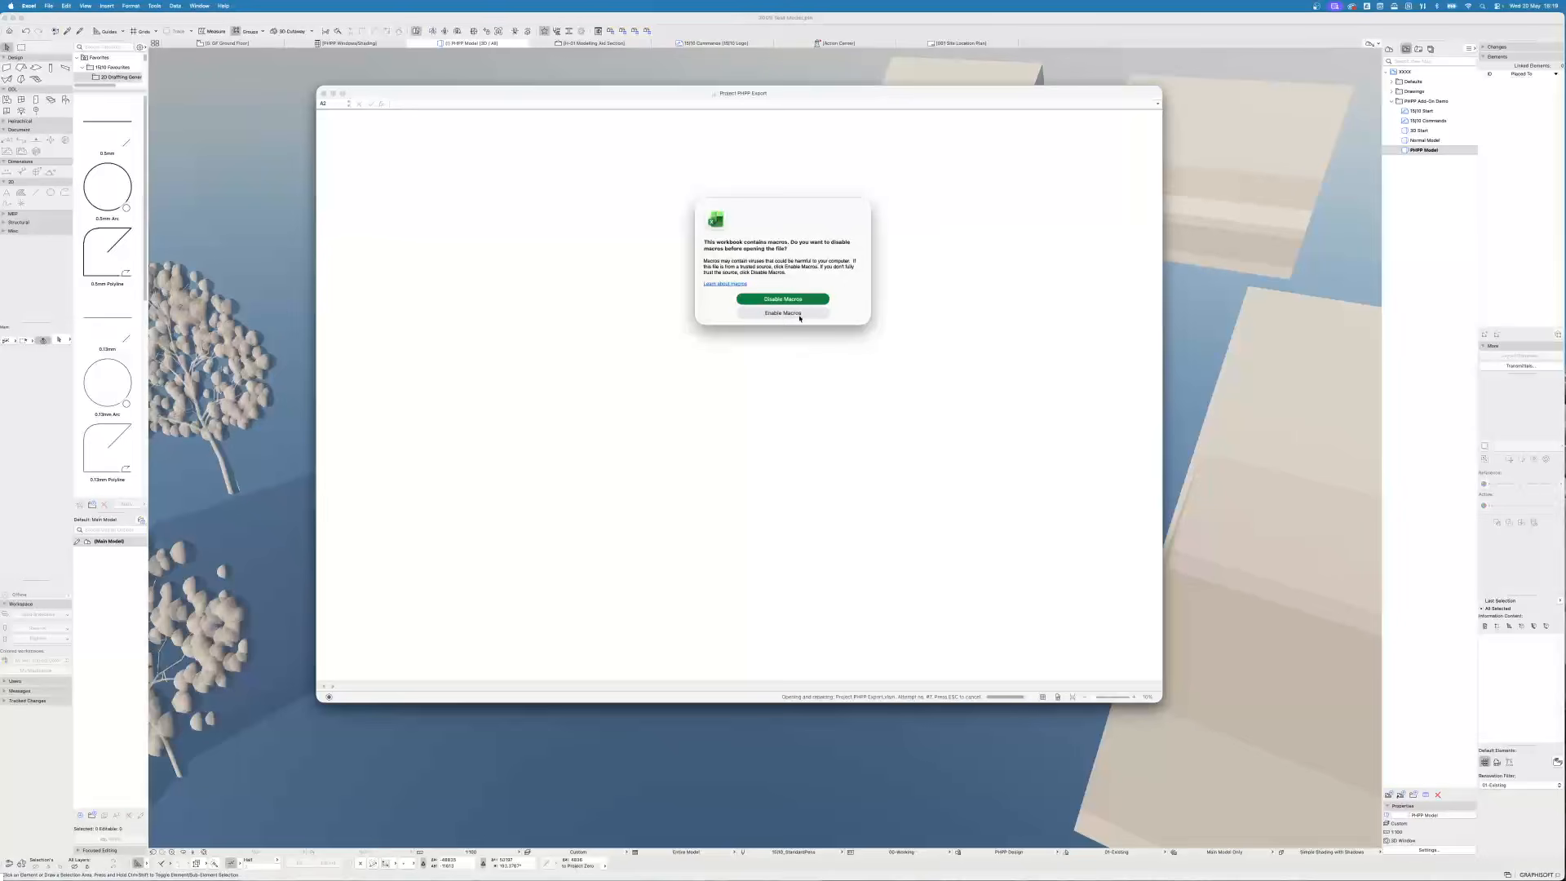
click(799, 314)
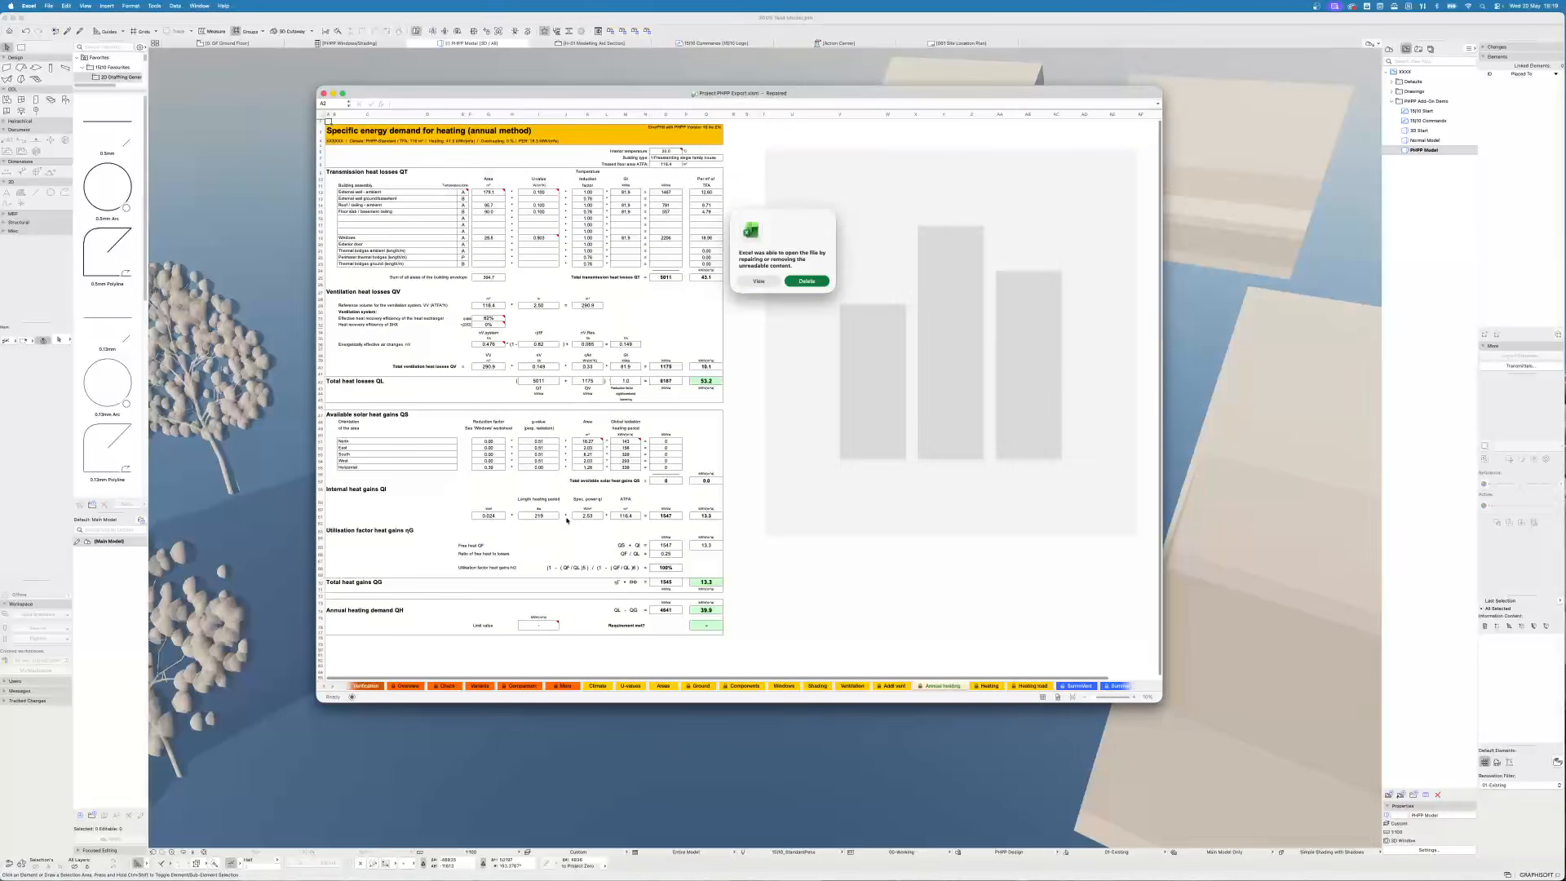
click(807, 281)
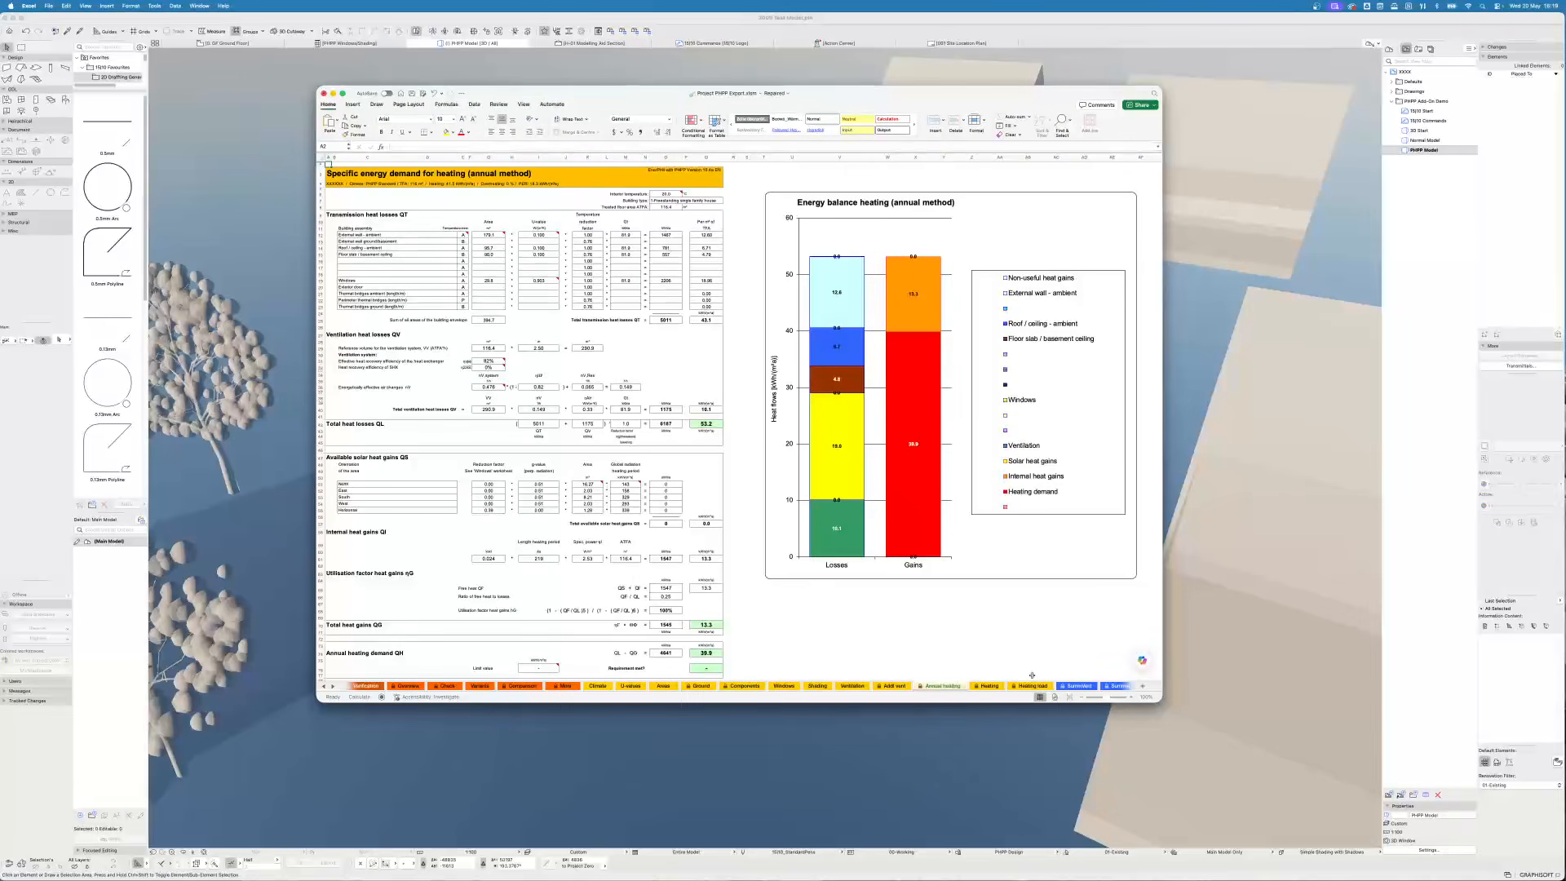
- Review the Verification and PHPP check sheets of the exported workbook
click(371, 687)
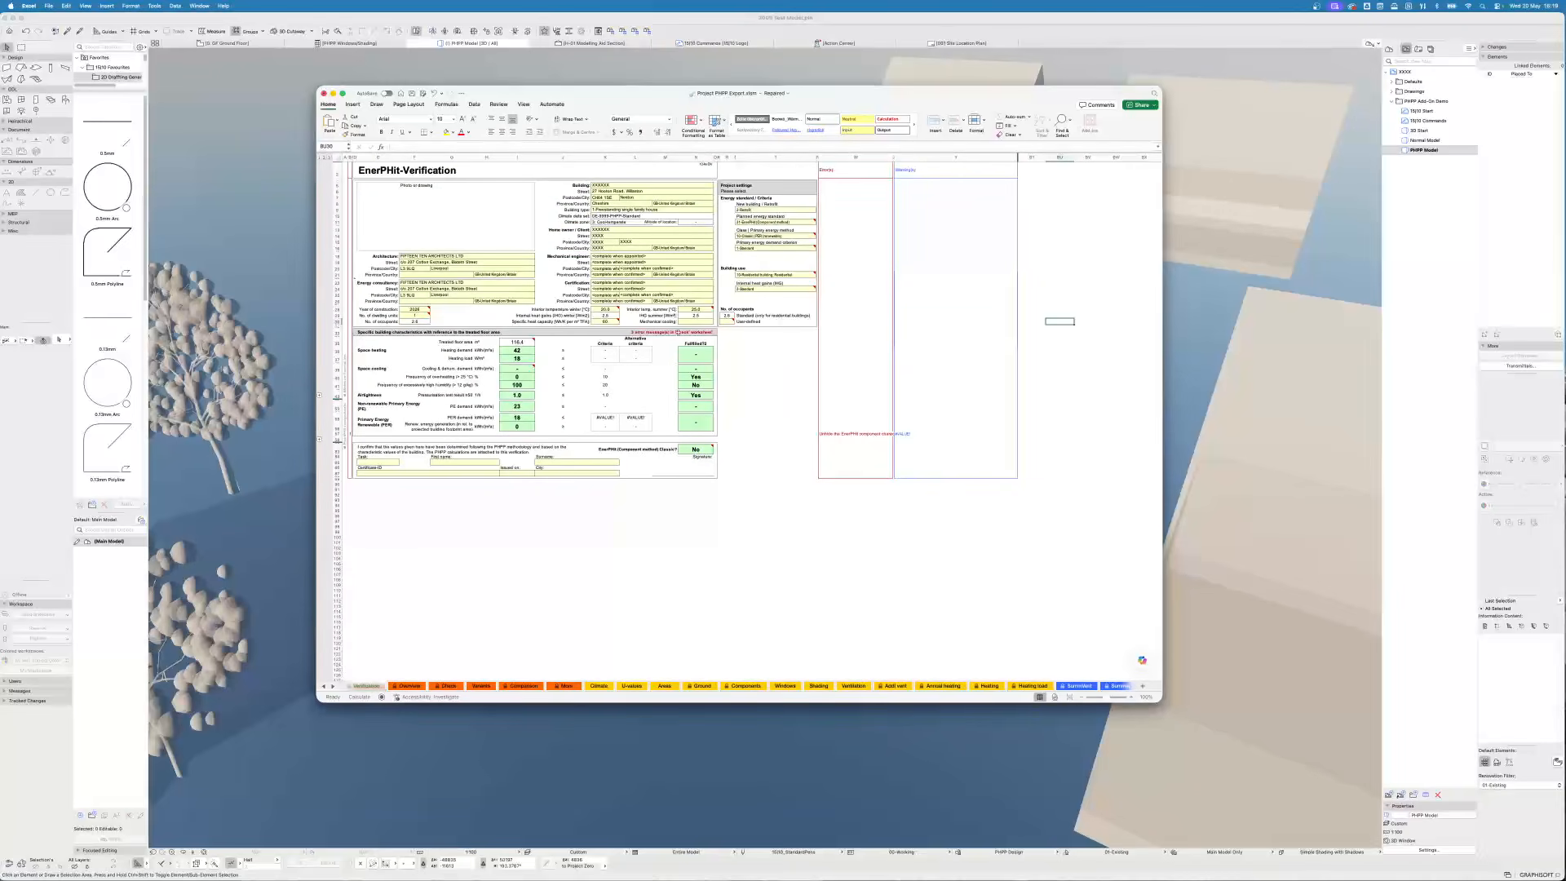
click(453, 687)
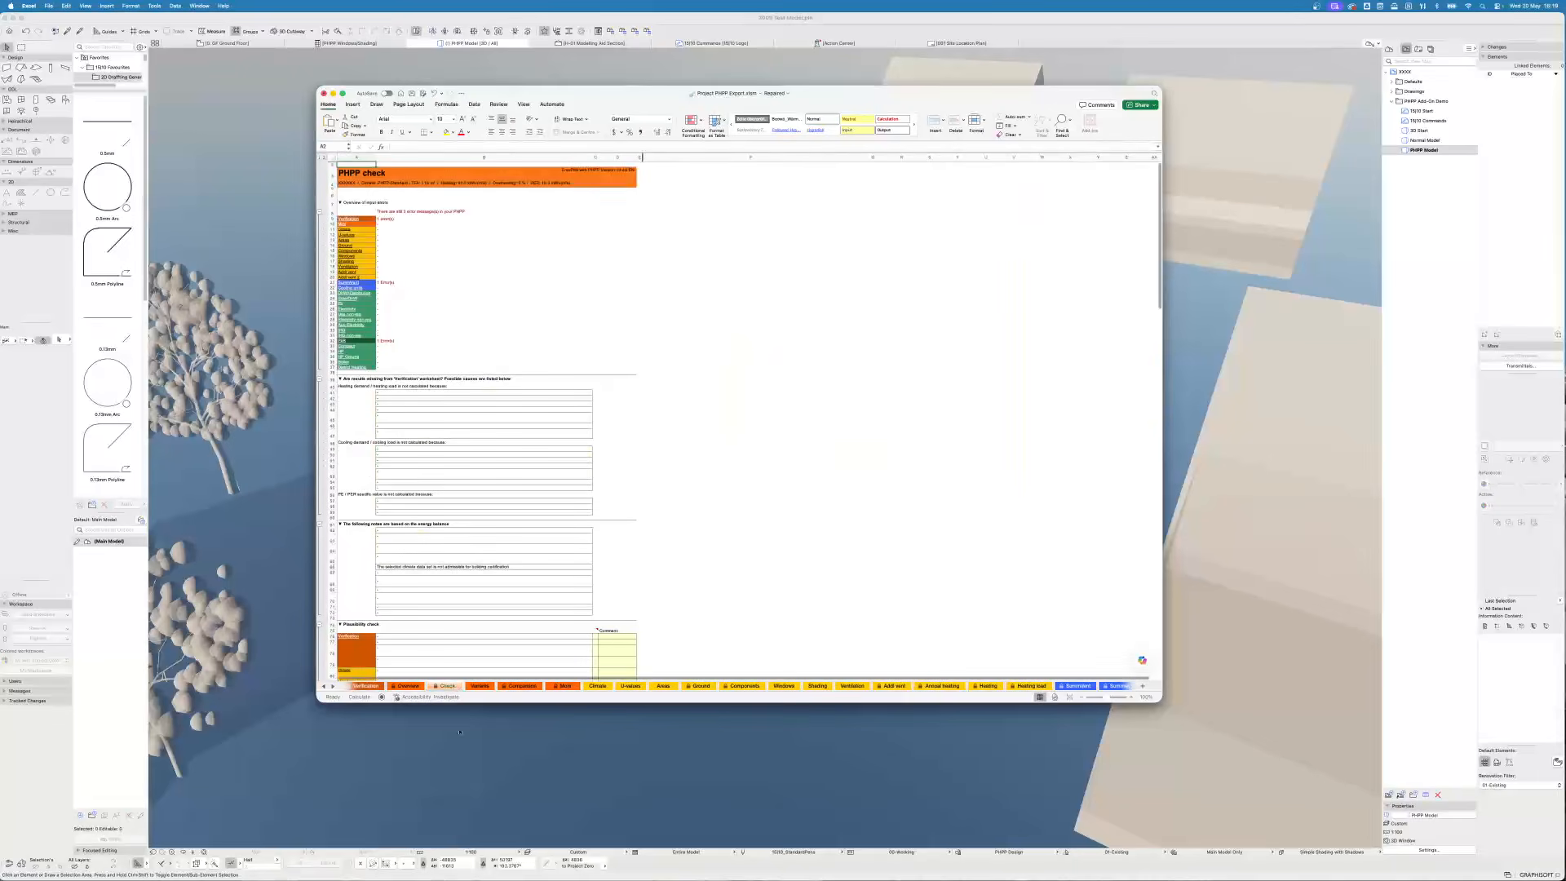
click(388, 219)
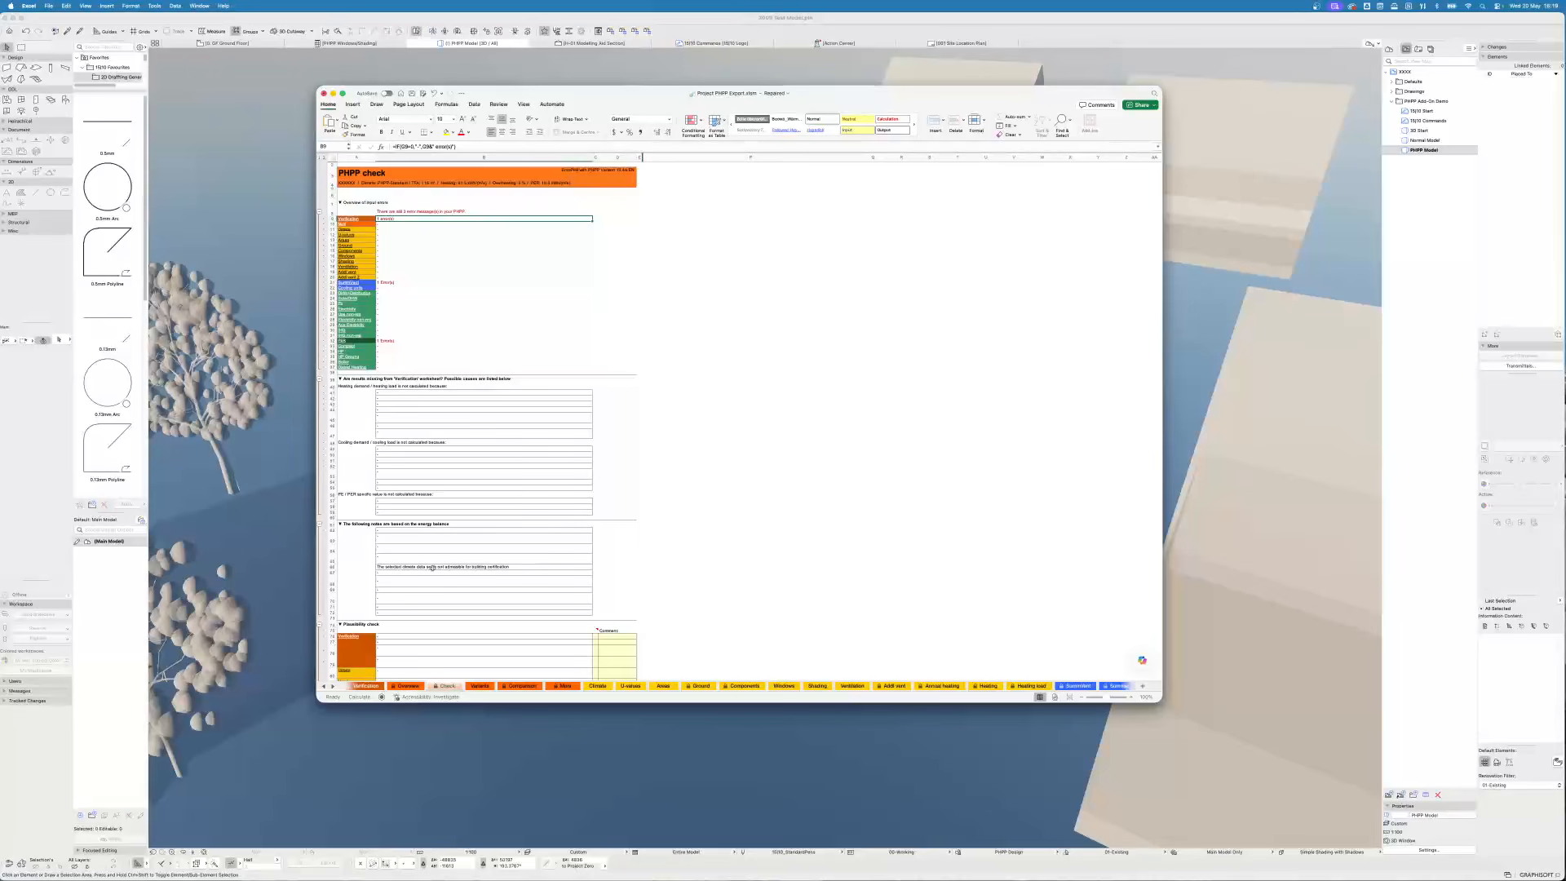
- On the Climate data sheet, select the Fairford climate data set
click(598, 685)
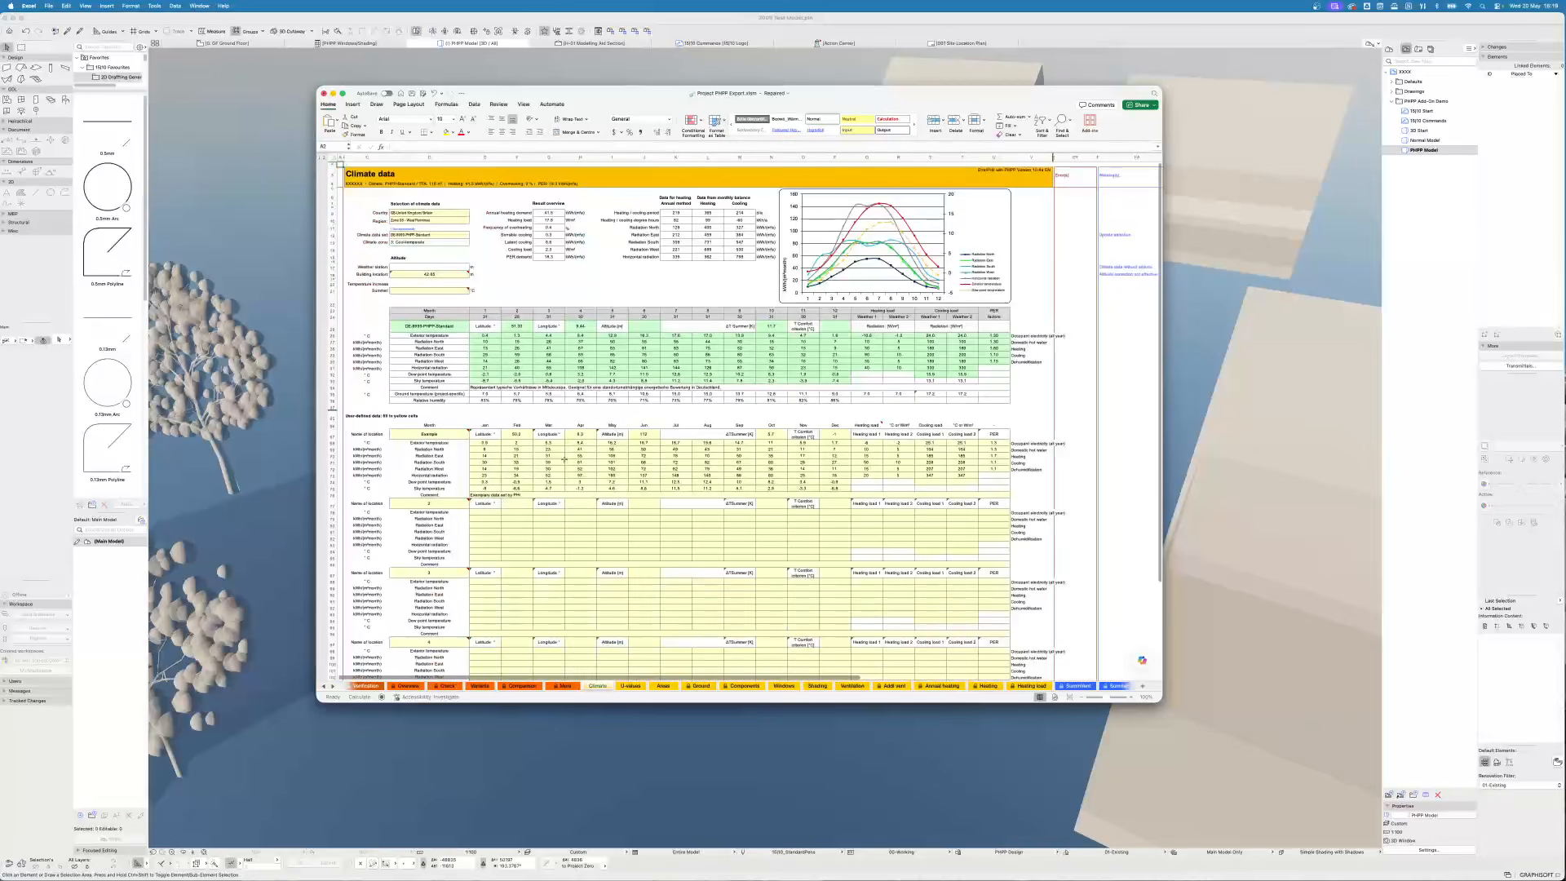
click(464, 235)
click(471, 236)
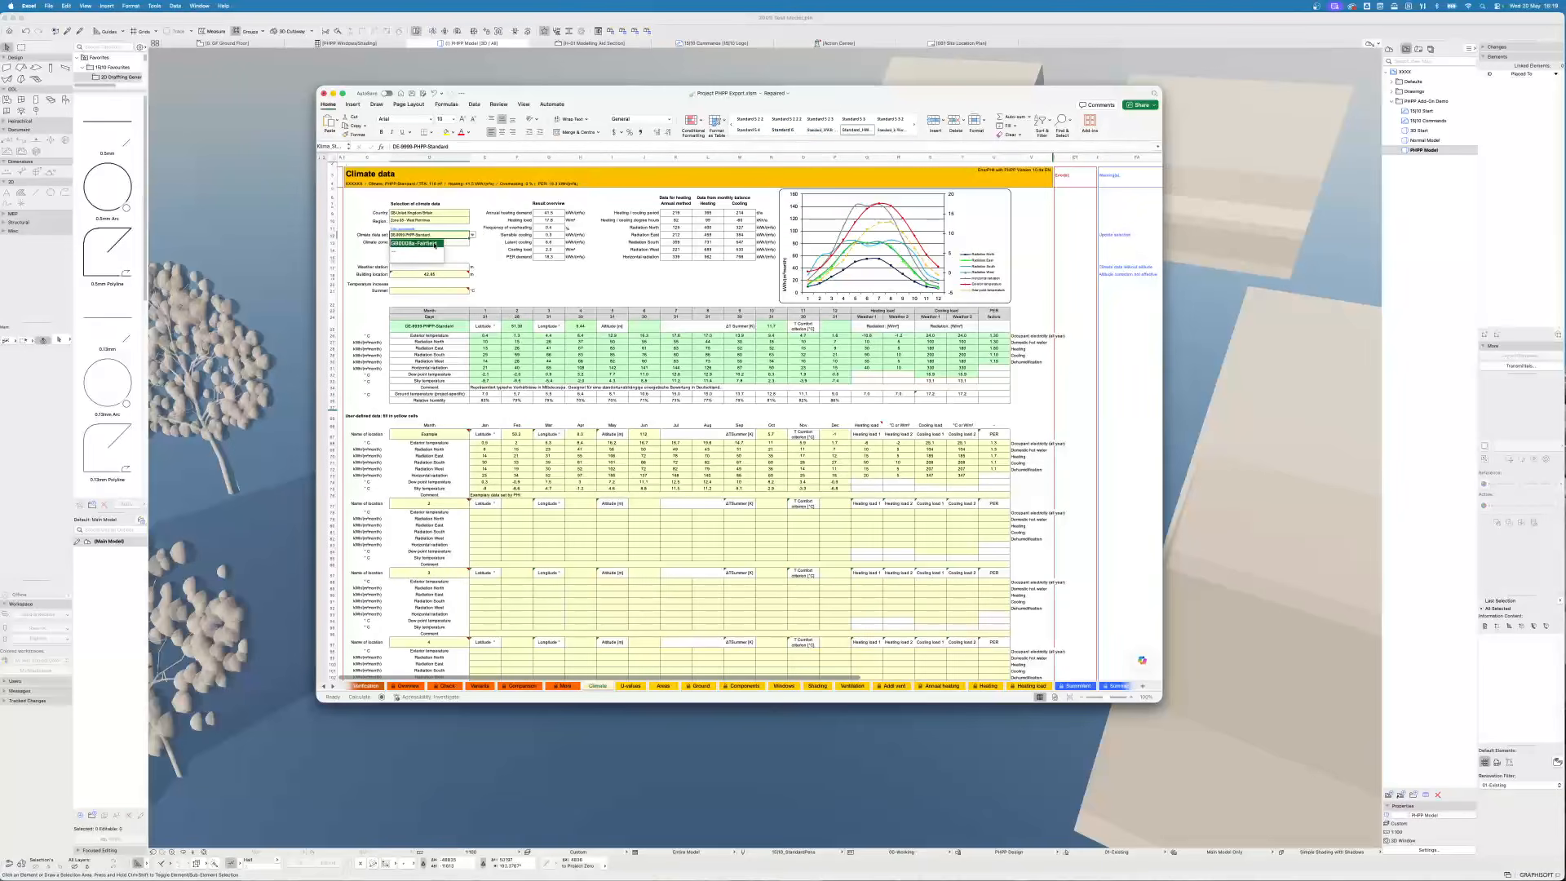
click(437, 245)
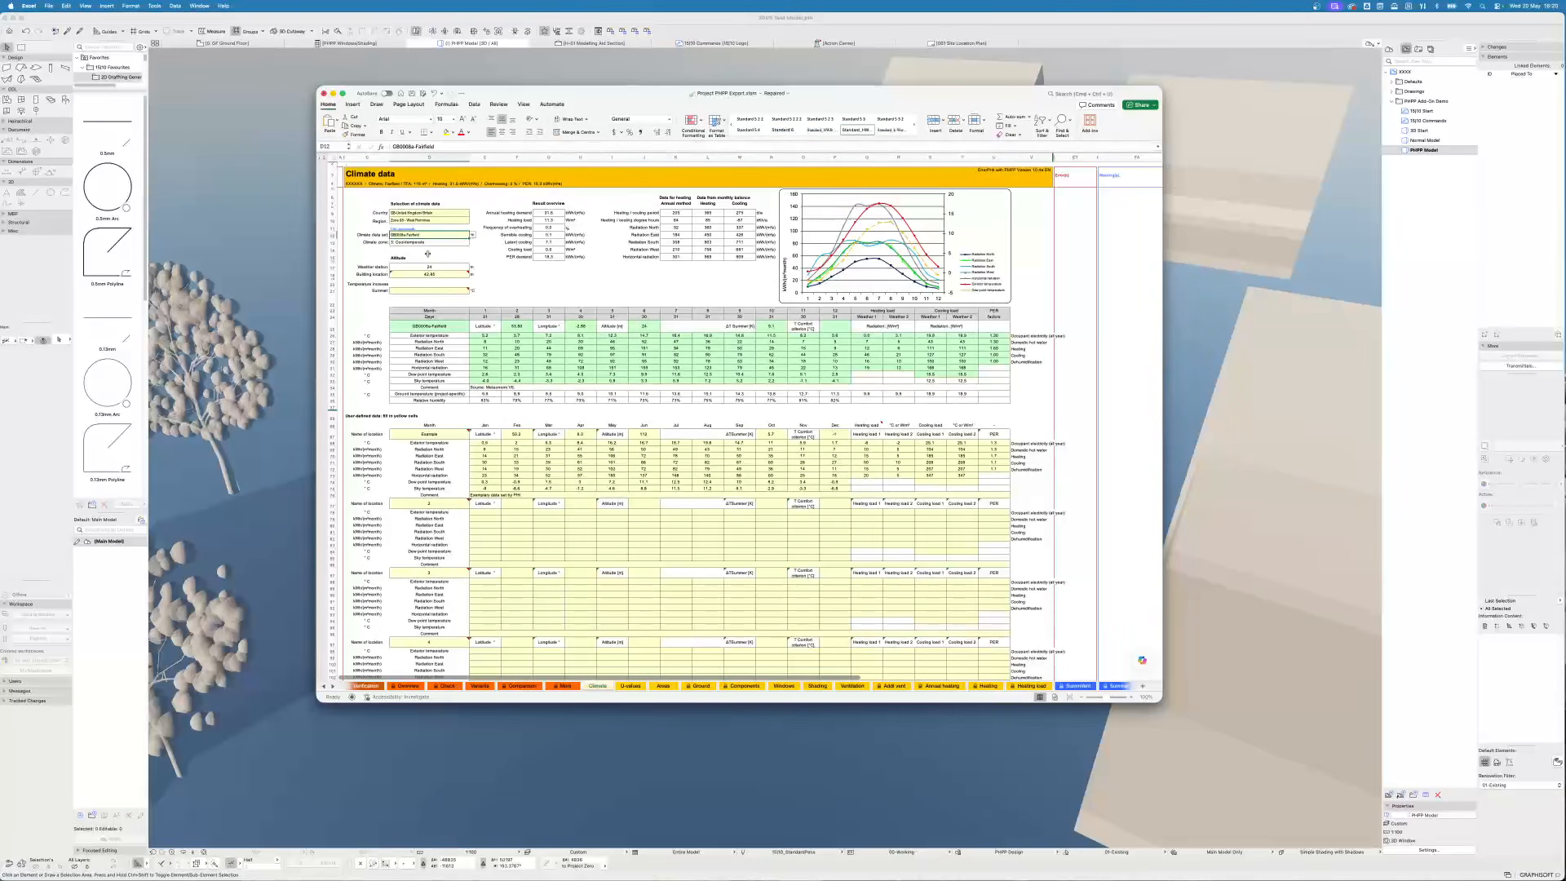
- Review the PHPP check, Climate and U-values sheets to check the transferred building assembly data
click(447, 685)
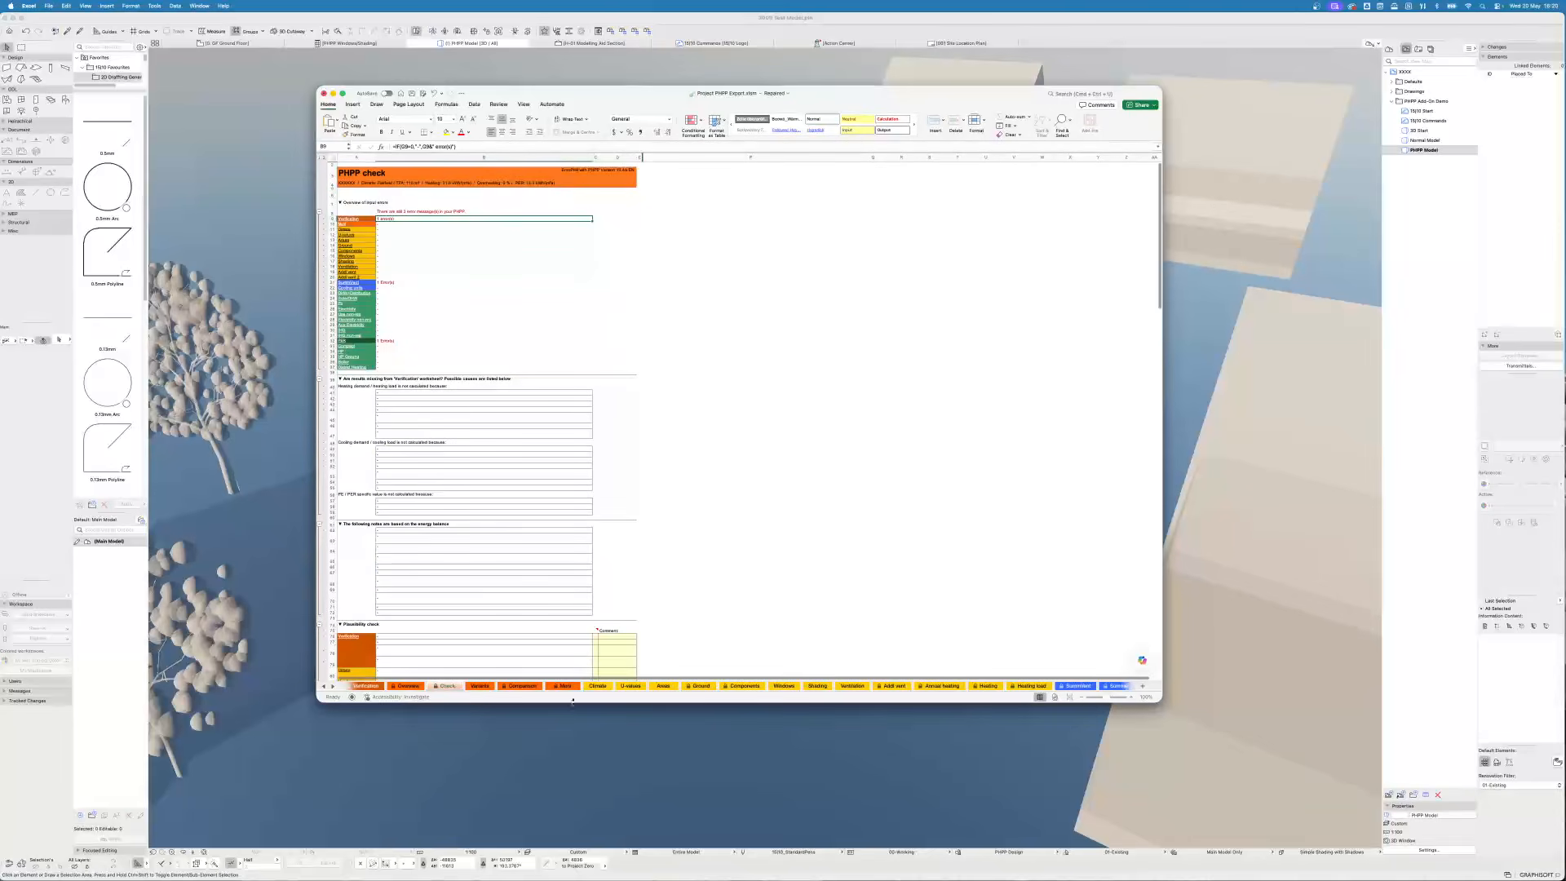
click(598, 686)
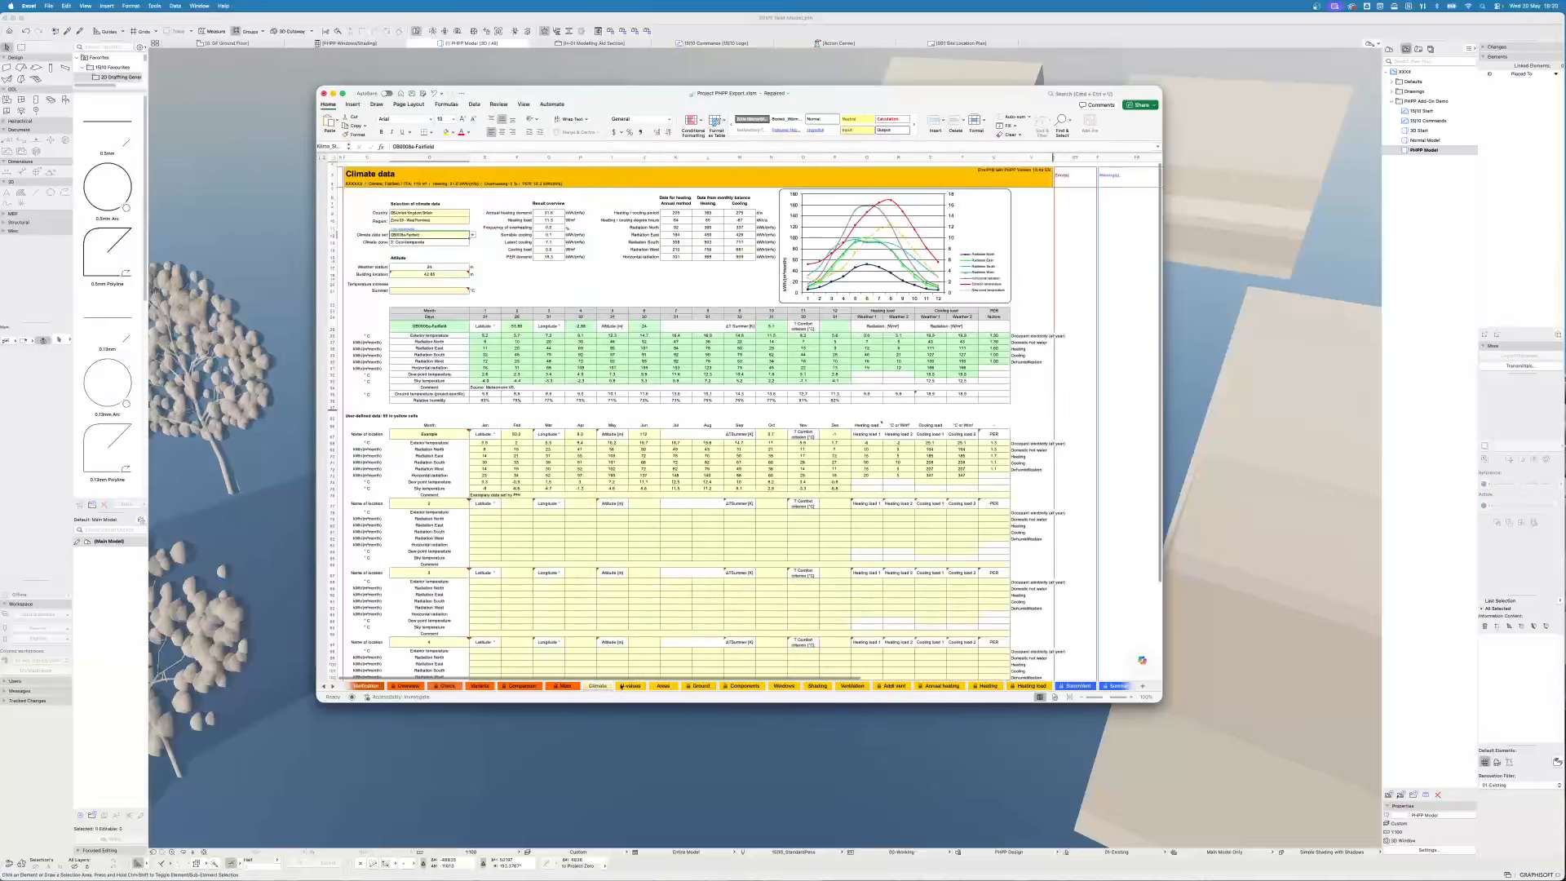
click(633, 687)
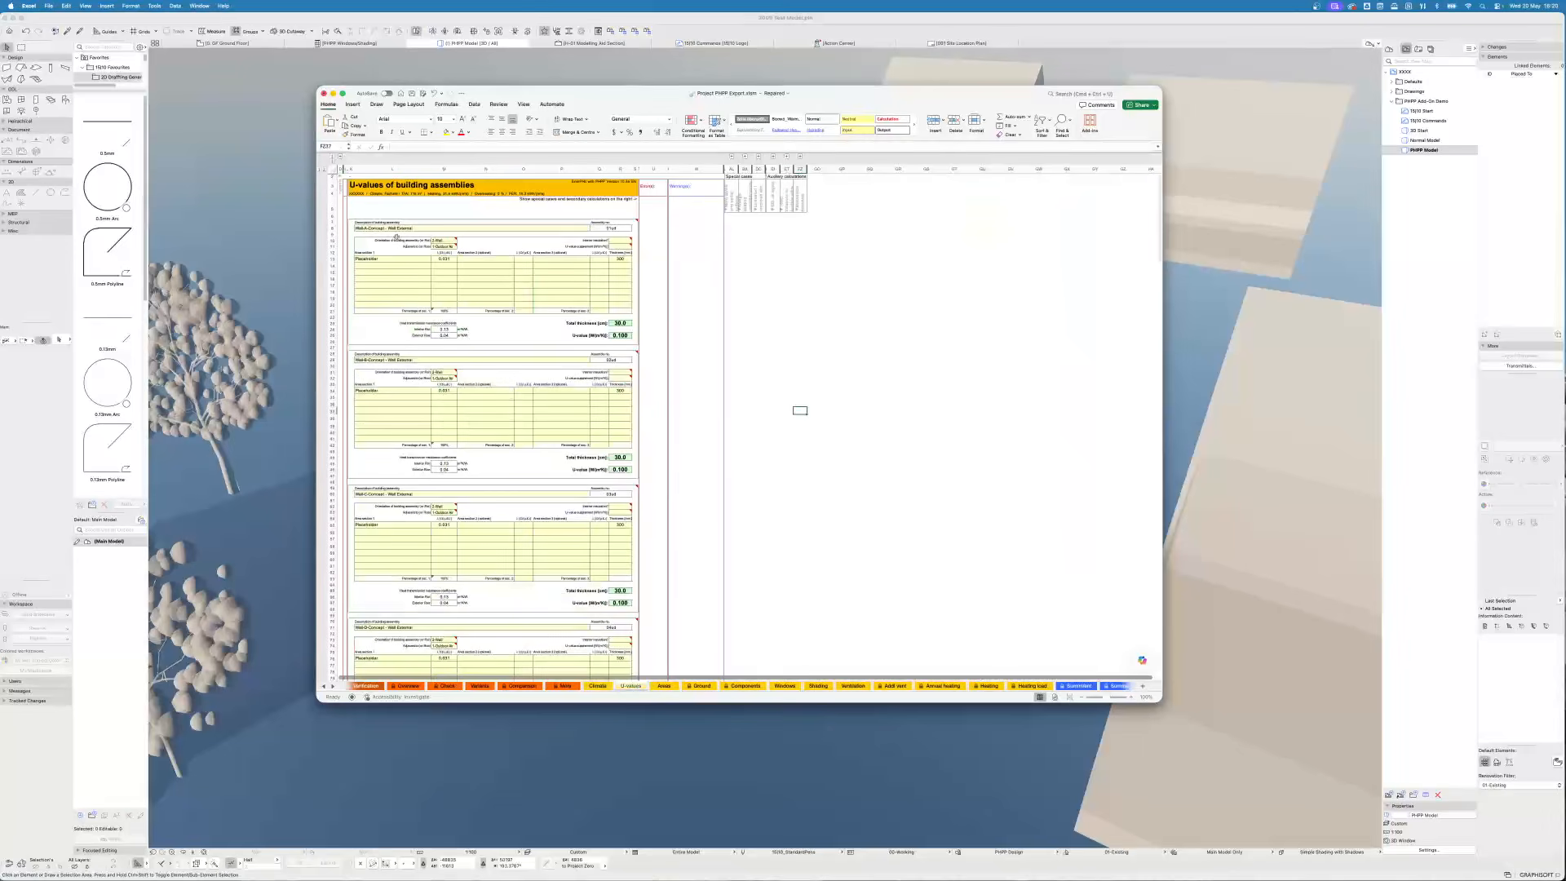
click(387, 260)
click(453, 259)
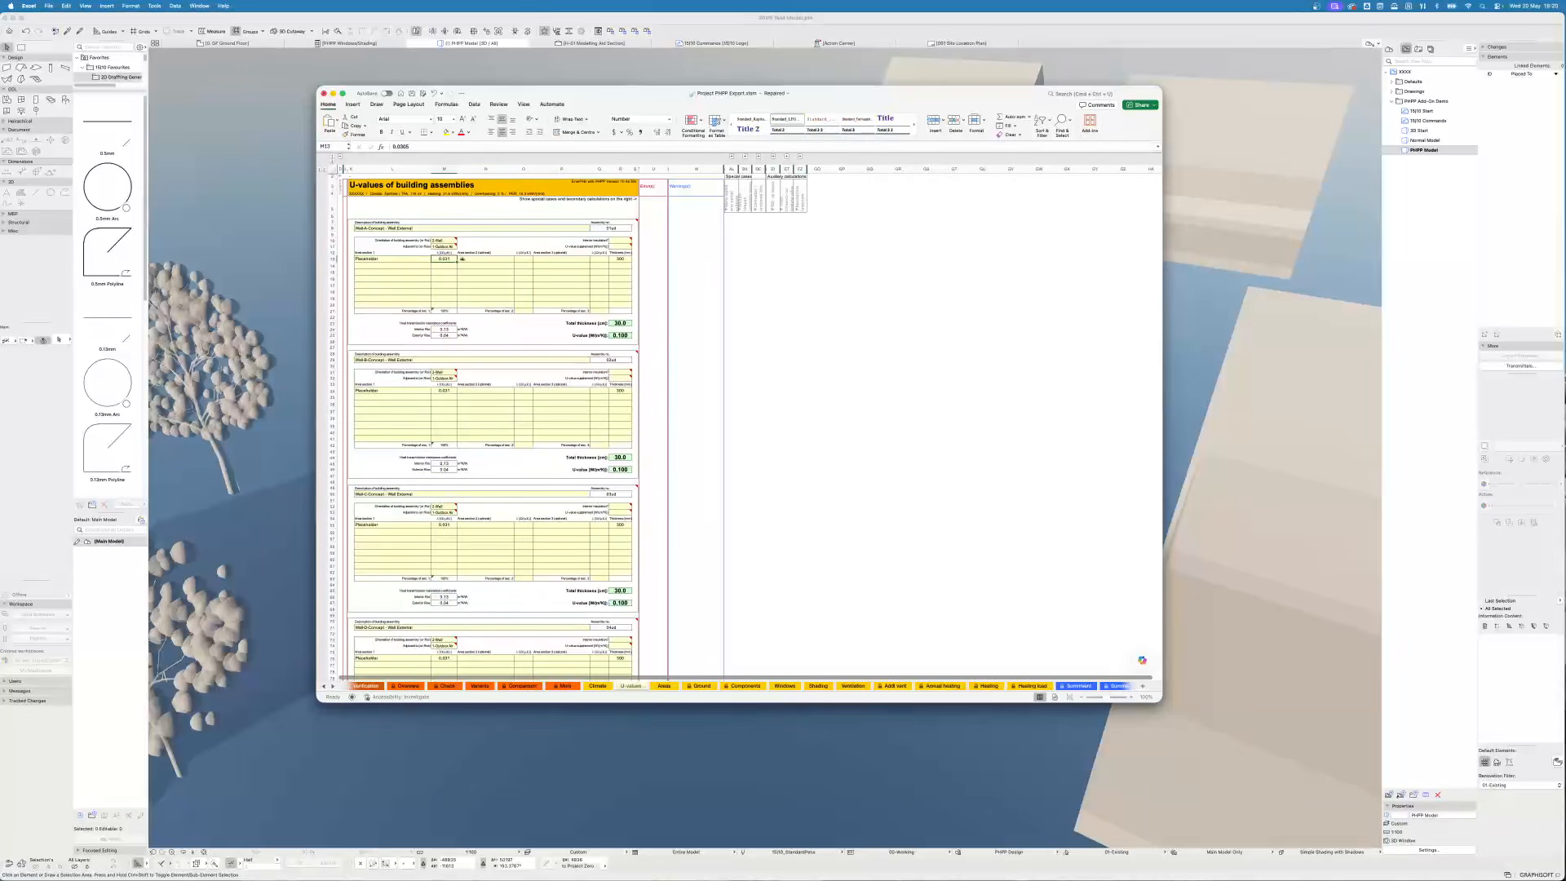
click(621, 259)
scroll(677, 510, down, 10)
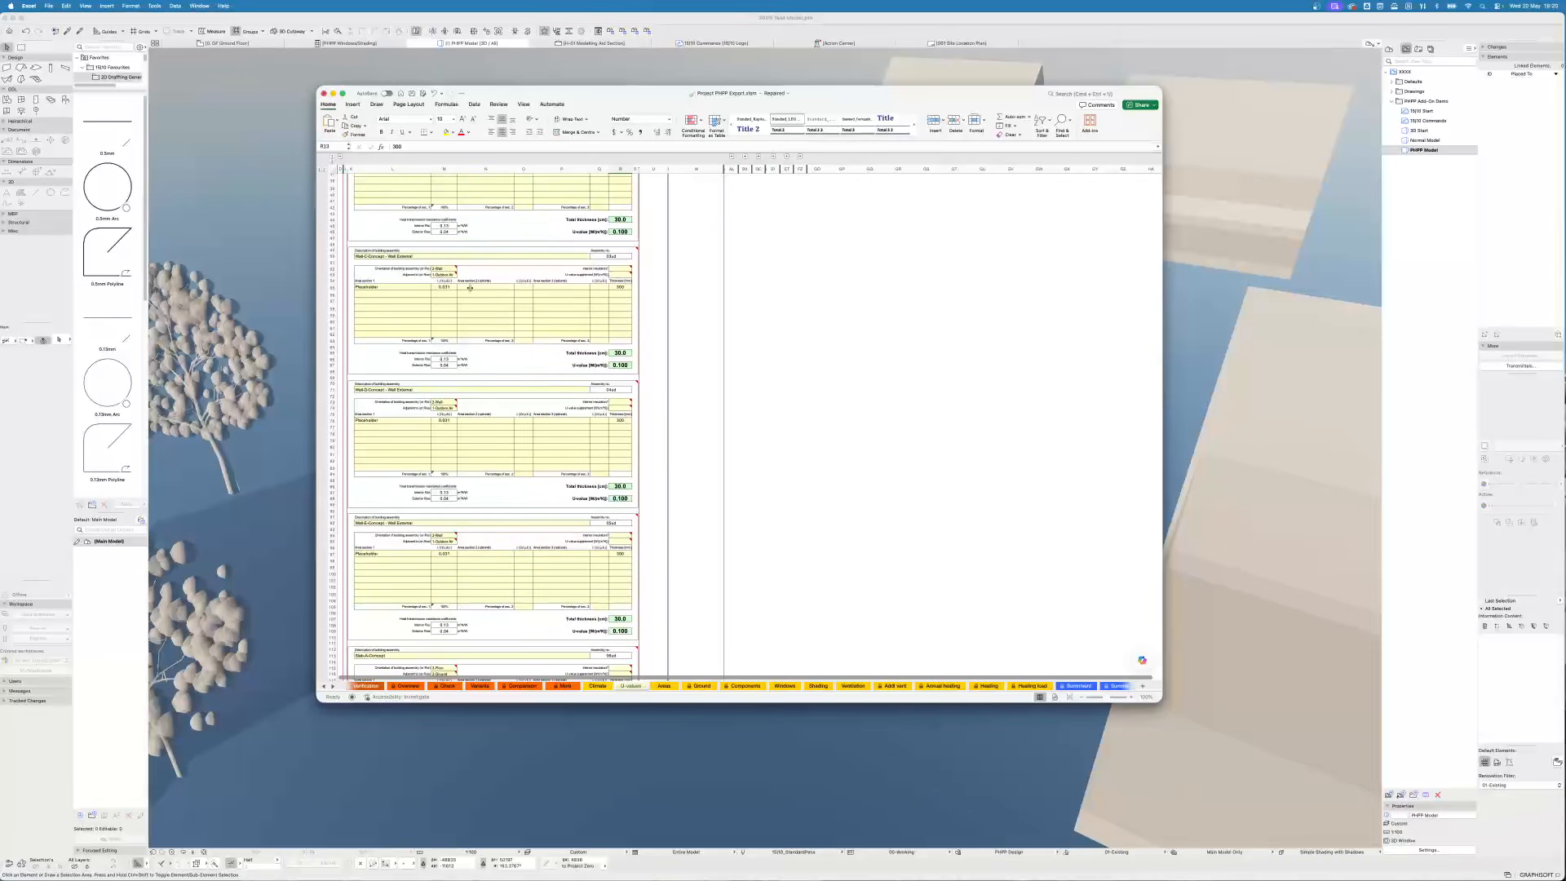
- Switch to the Areas sheet and scroll through its area input and thermal bridge input tables
key(ctrl+Page_Down)
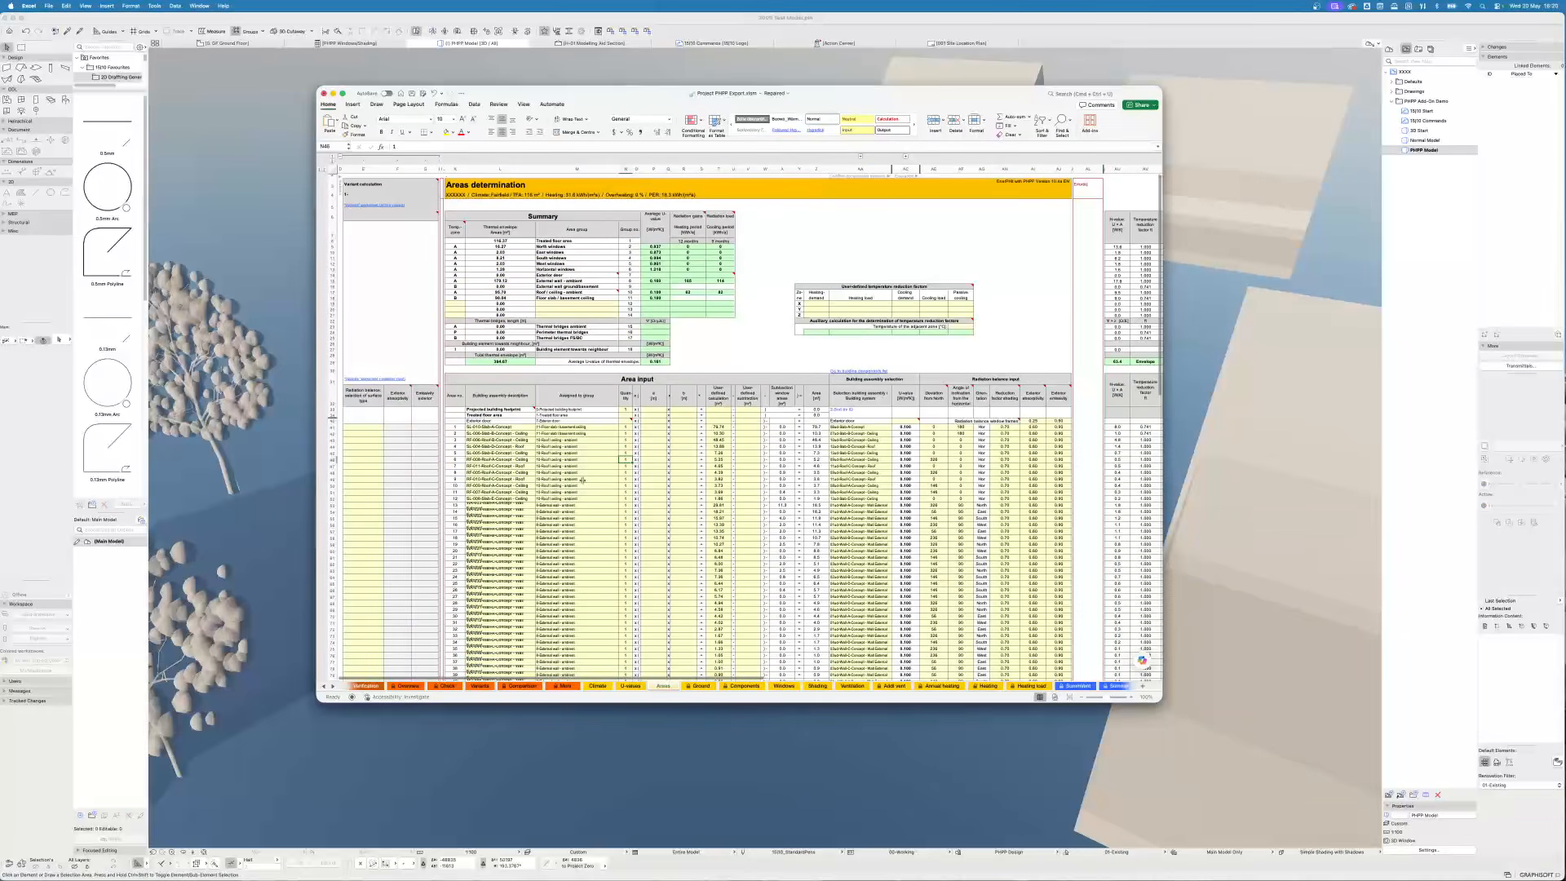
scroll(978, 557, down, 5)
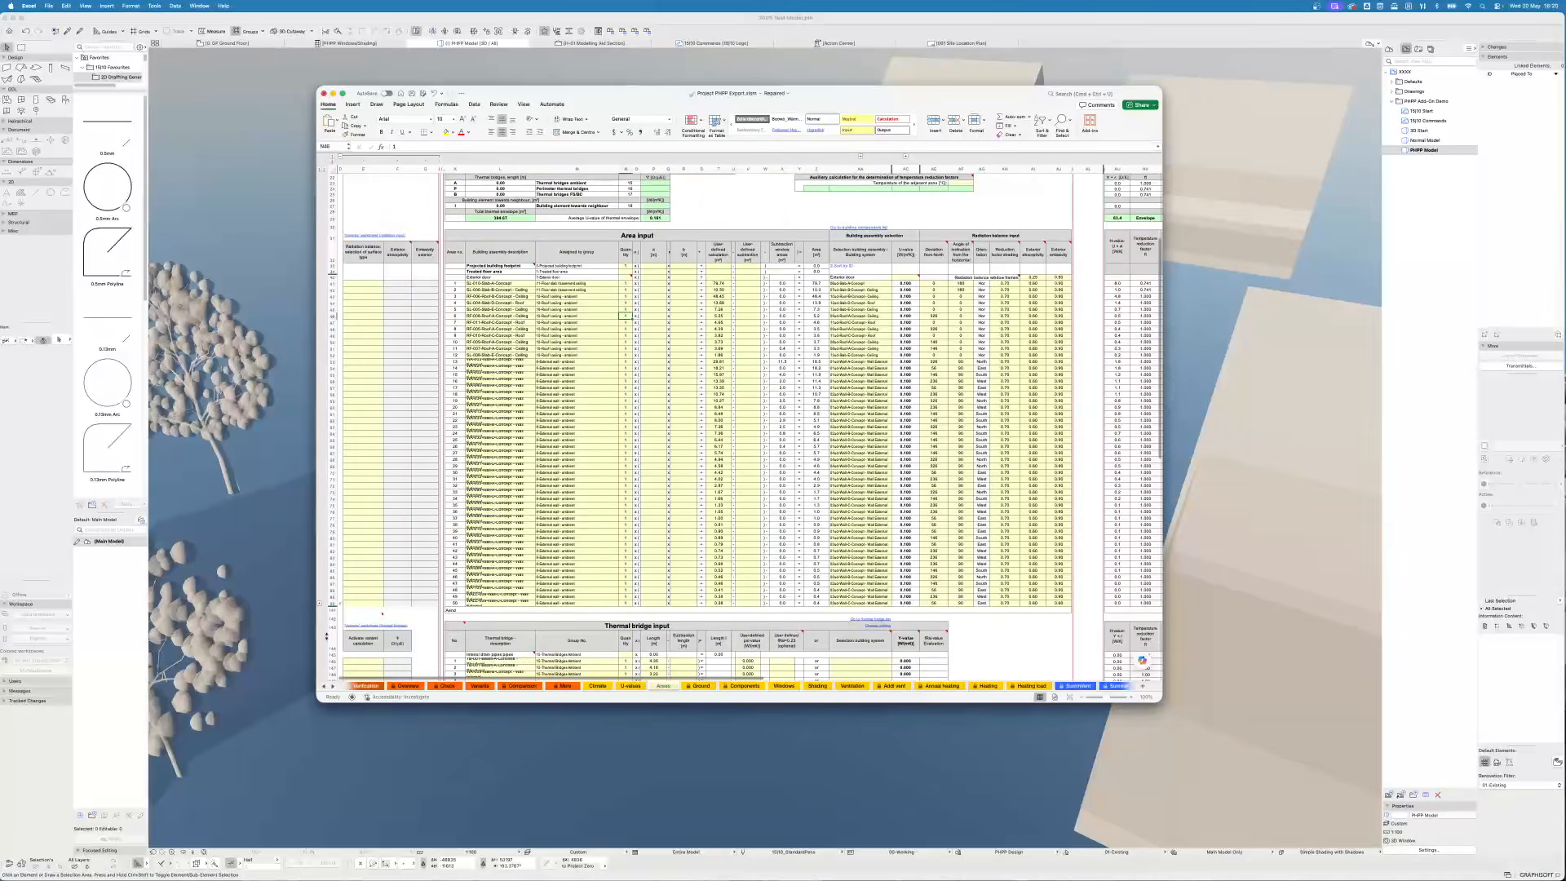
scroll(323, 609, down, 10)
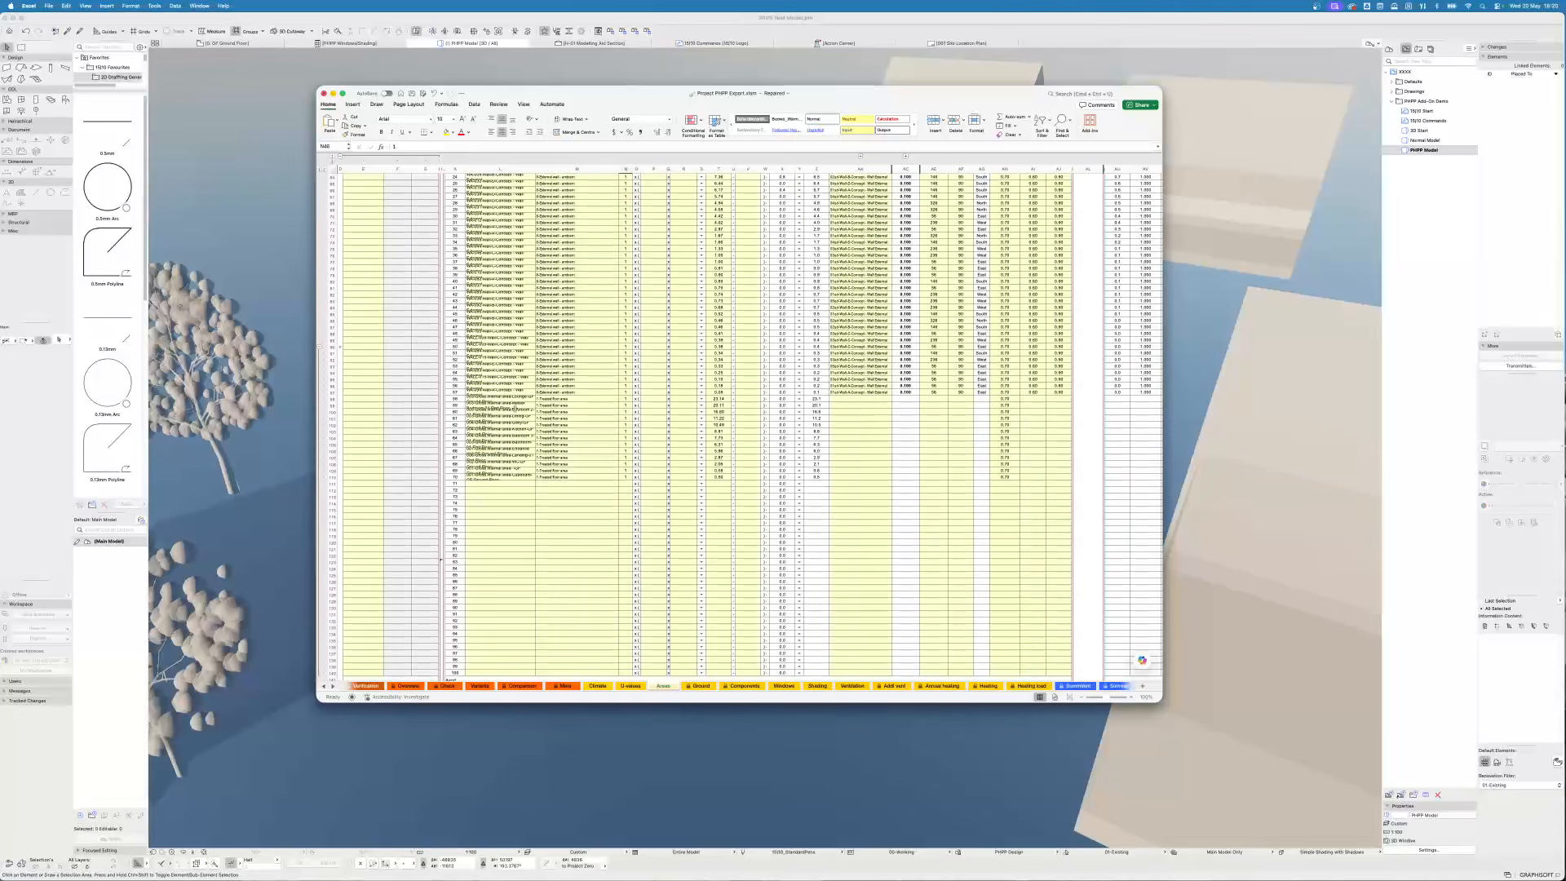
scroll(1010, 415, down, 3)
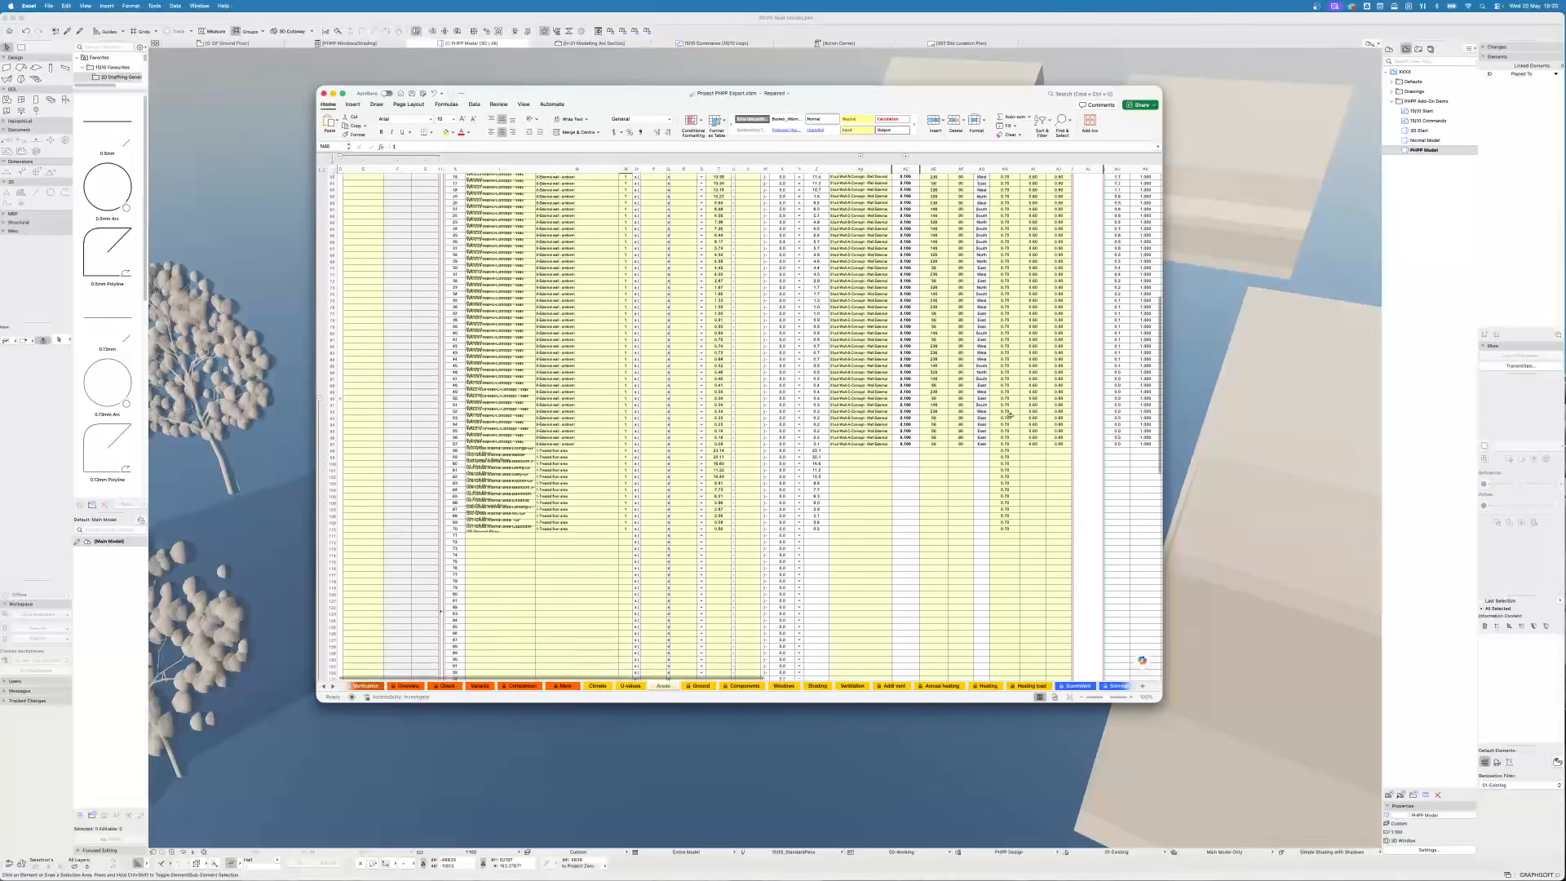
scroll(1010, 415, down, 4)
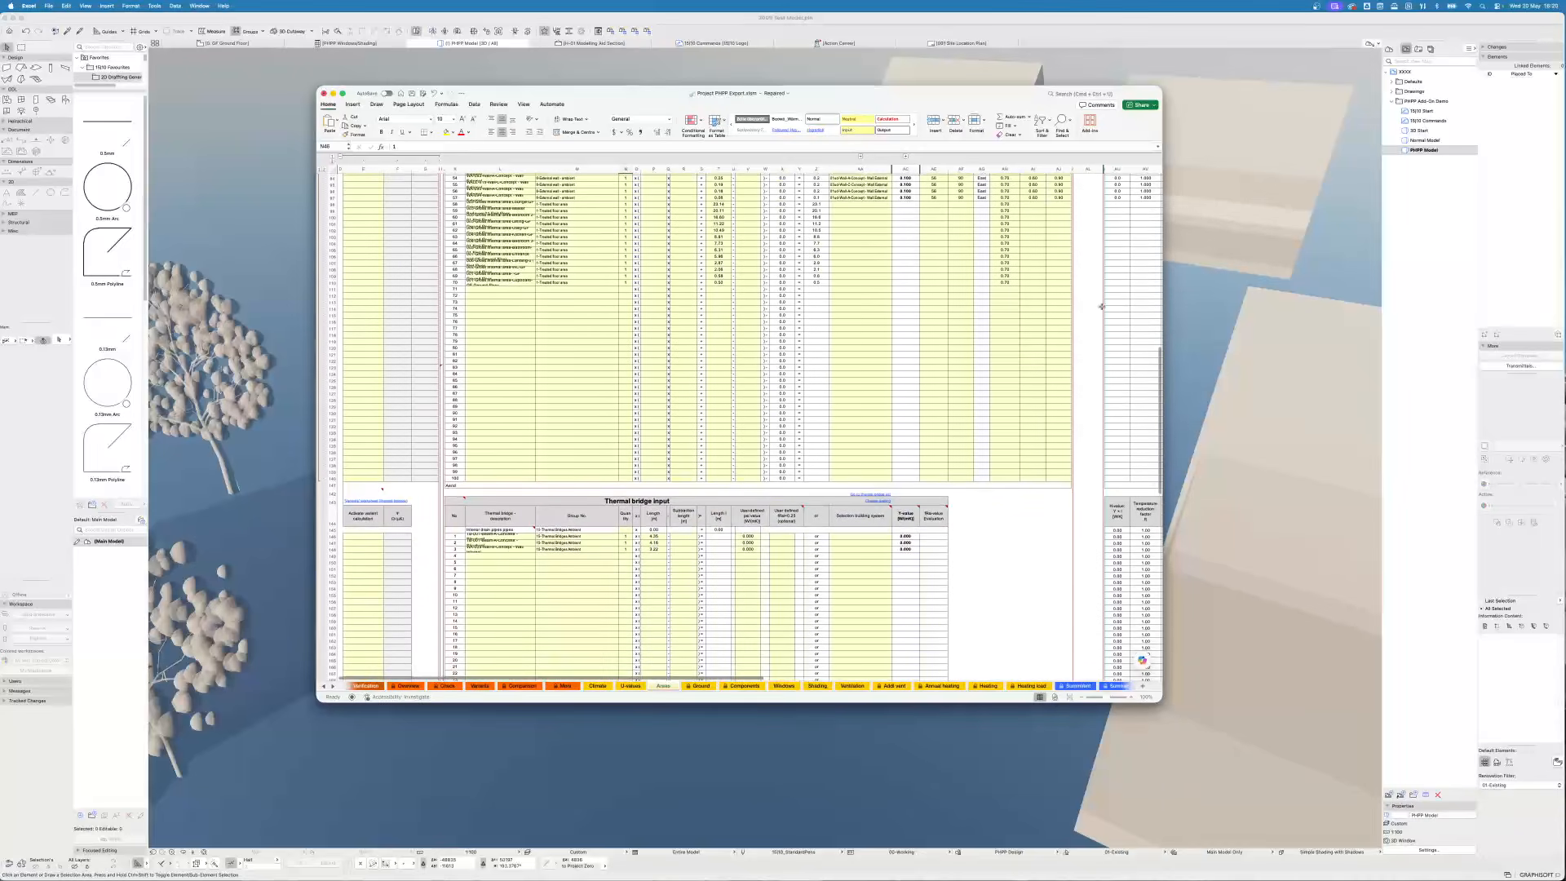
scroll(814, 488, up, 2)
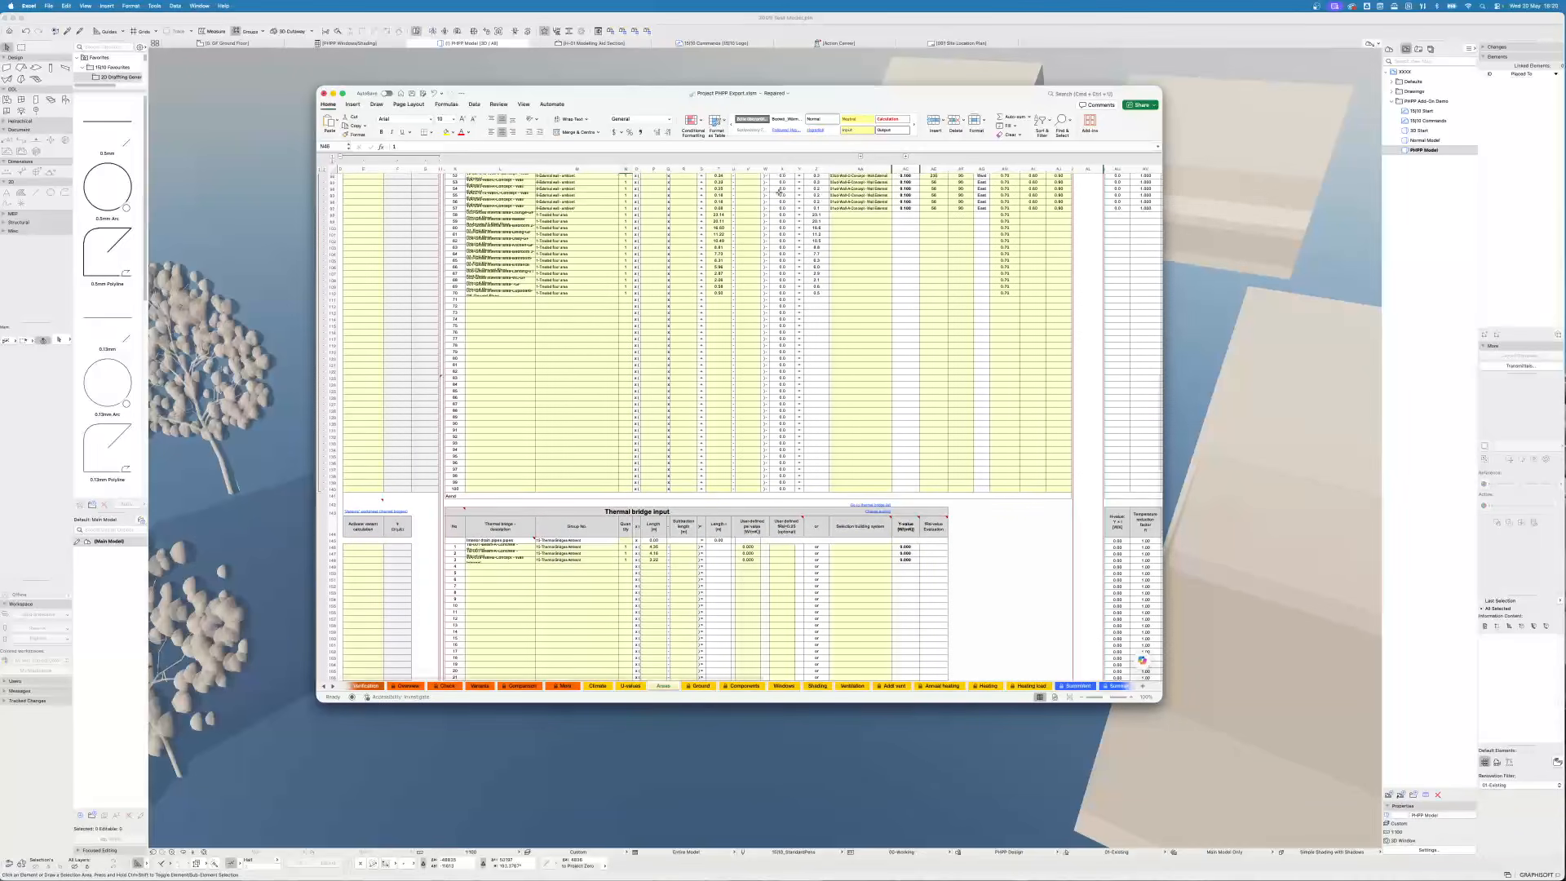
scroll(745, 260, up, 15)
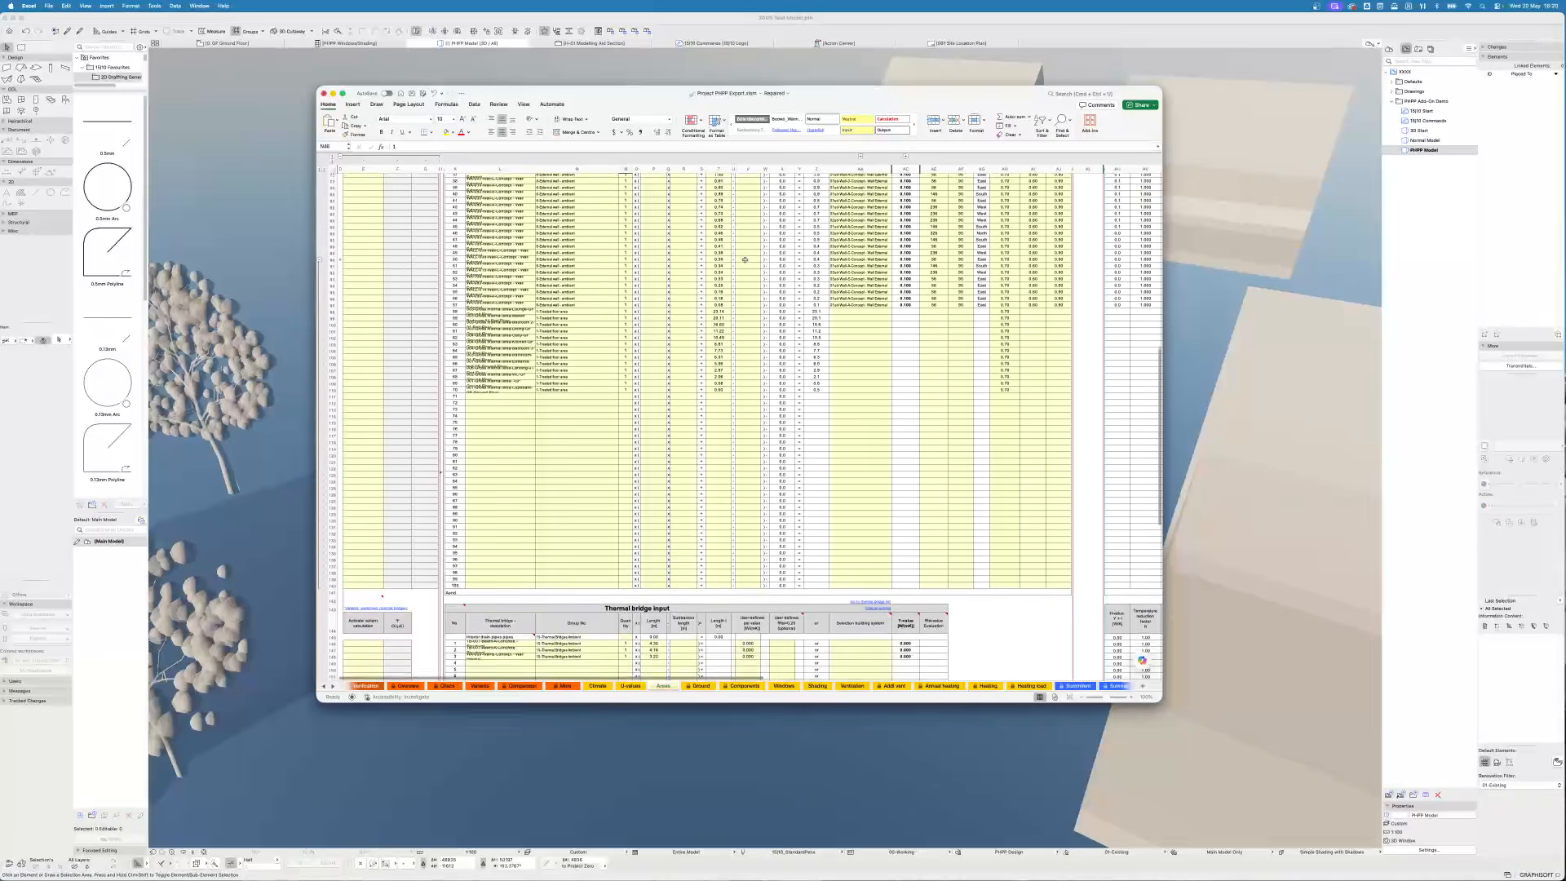
scroll(744, 260, up, 5)
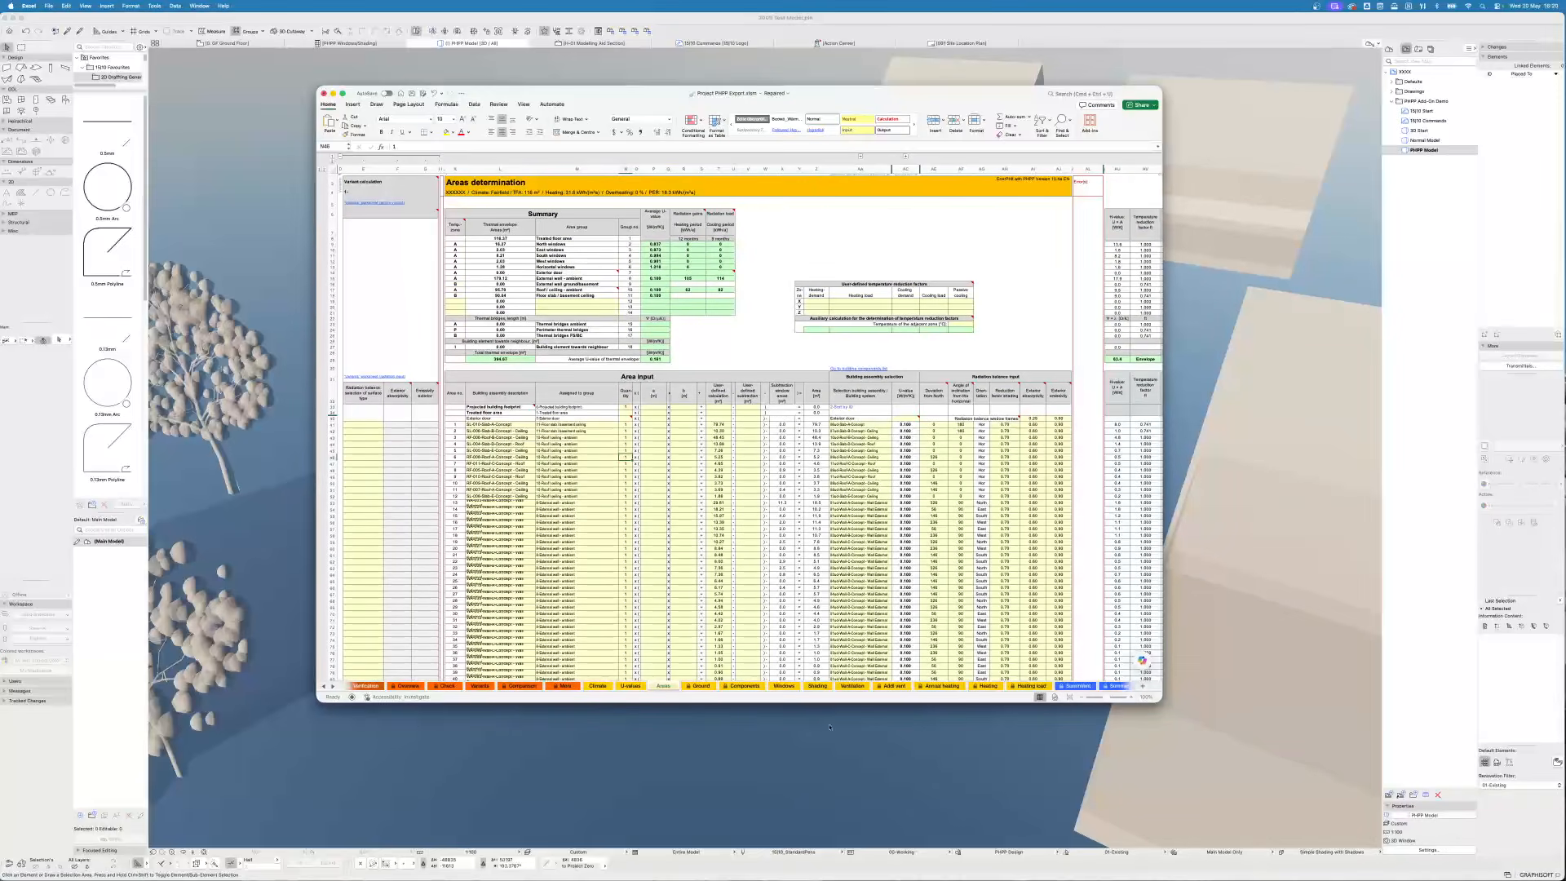
- On the Windows sheet, widen the description and glazing columns of the window list
click(774, 686)
click(661, 550)
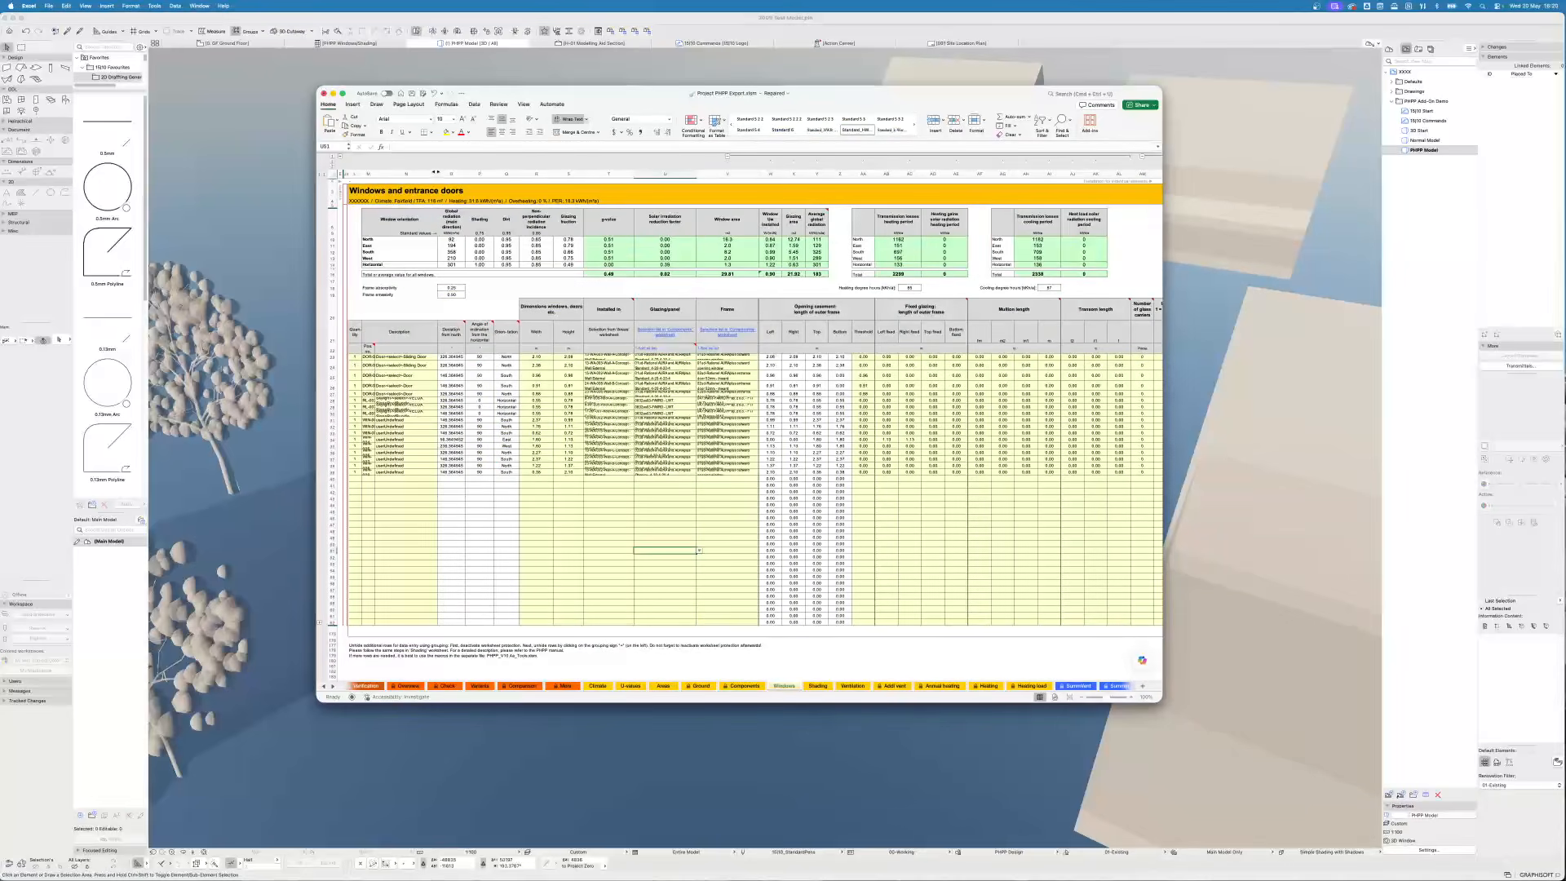
drag(434, 172, 460, 172)
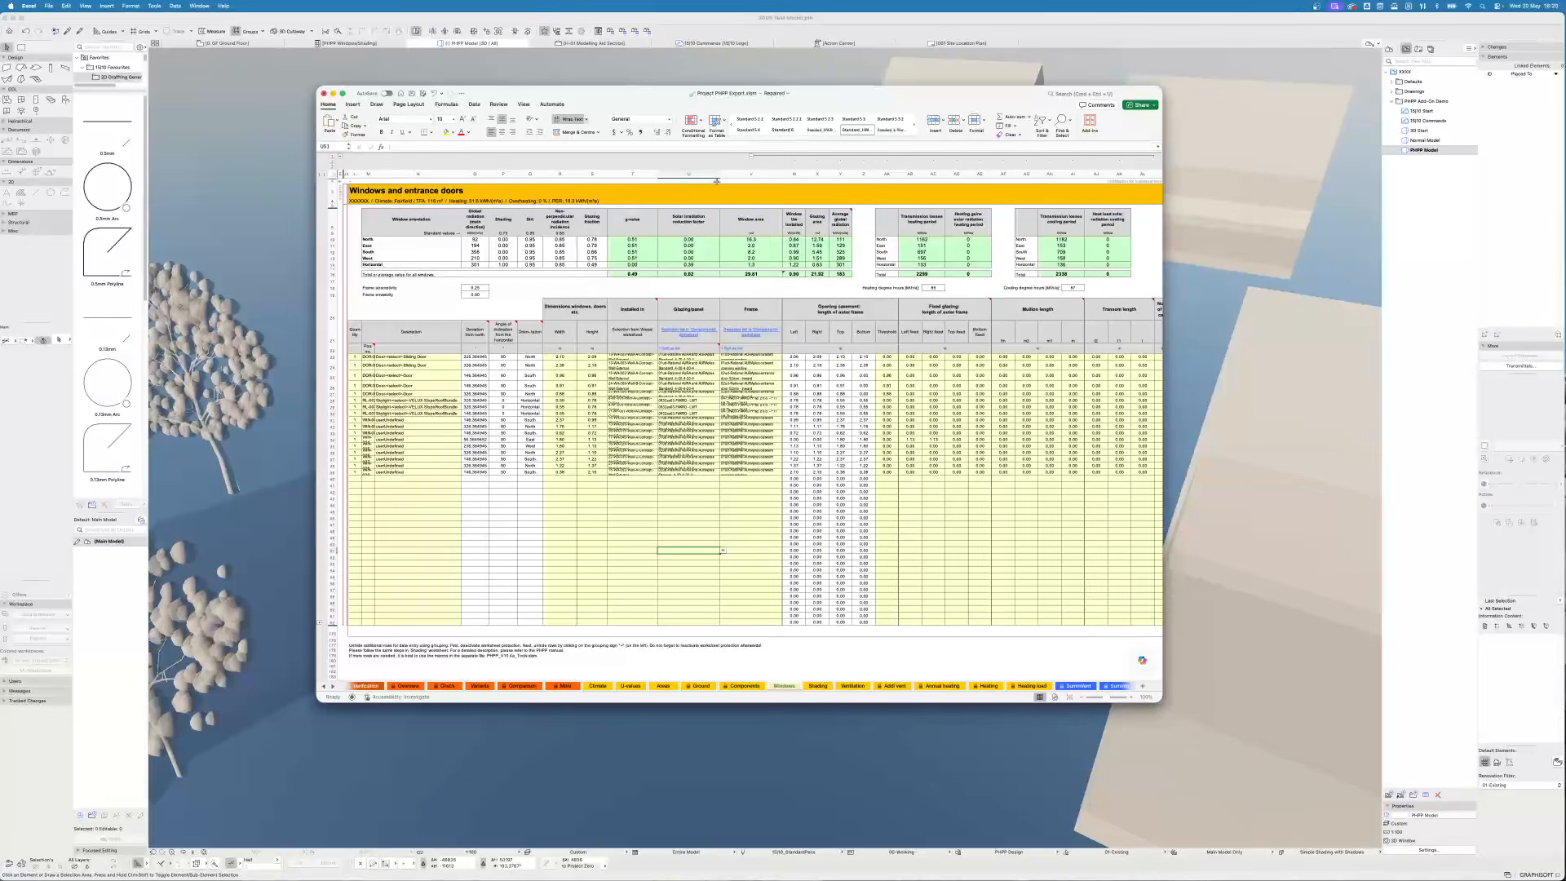
drag(718, 175, 903, 174)
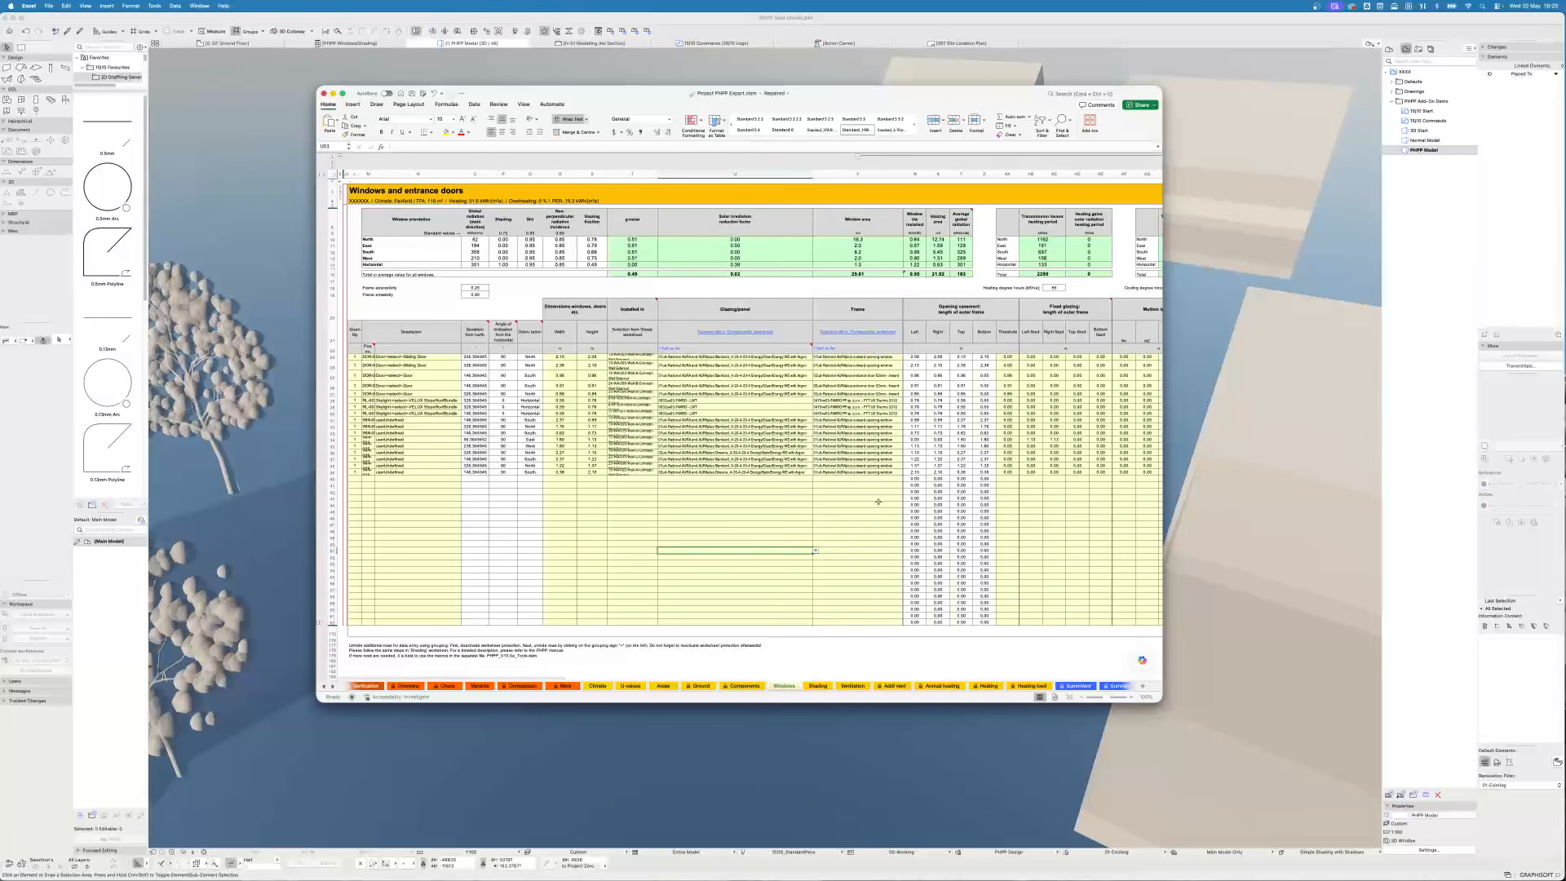
- Scroll across the Windows sheet to review the frame, installation and thermal parameter columns
scroll(1081, 536, right, 5)
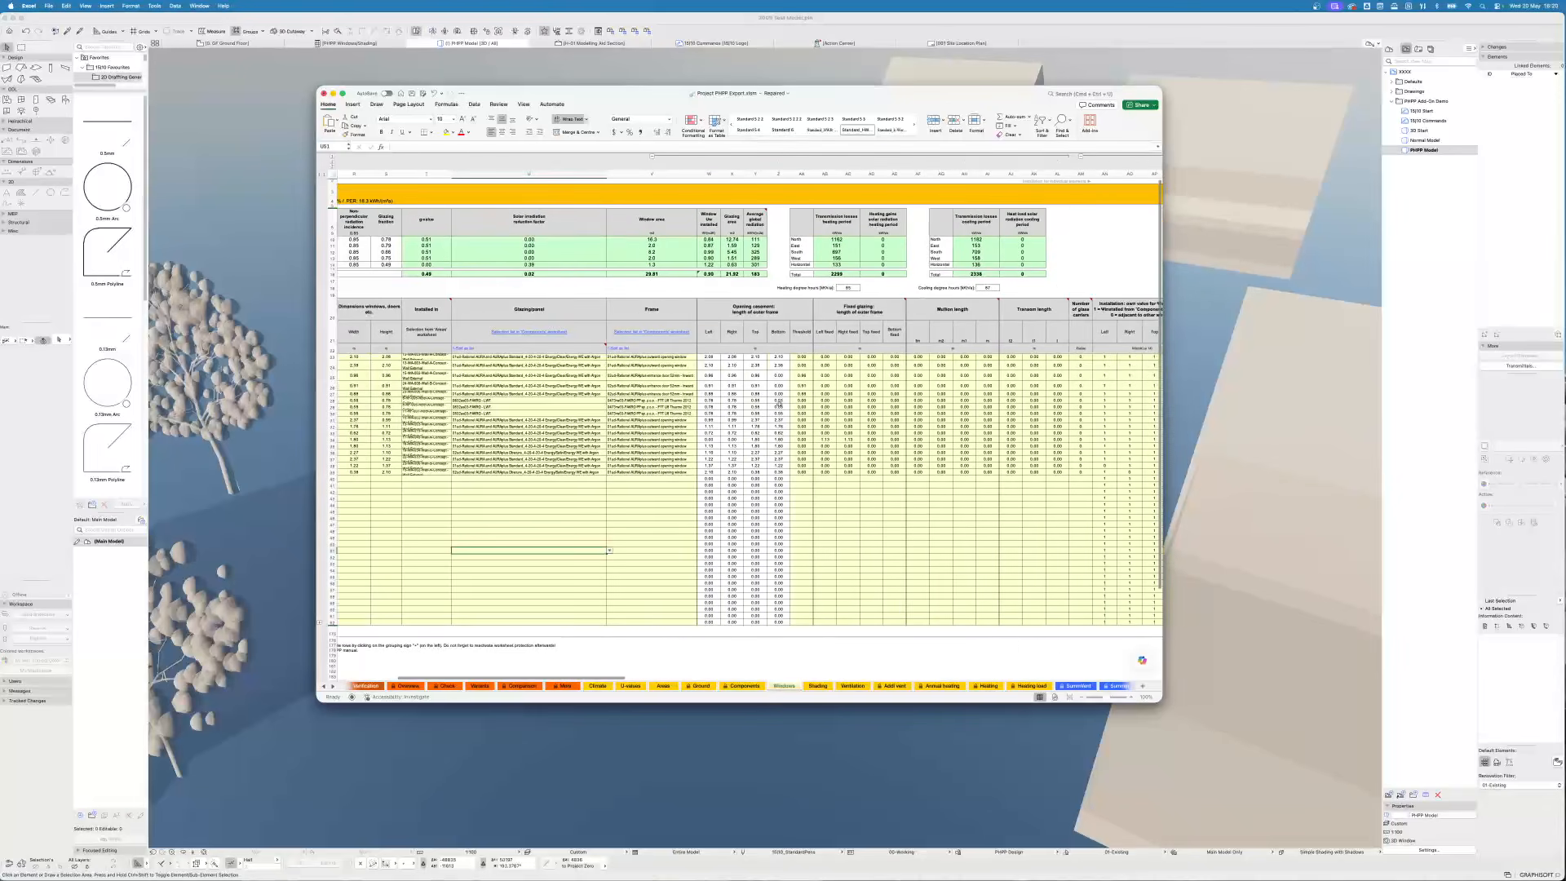
scroll(1118, 525, right, 5)
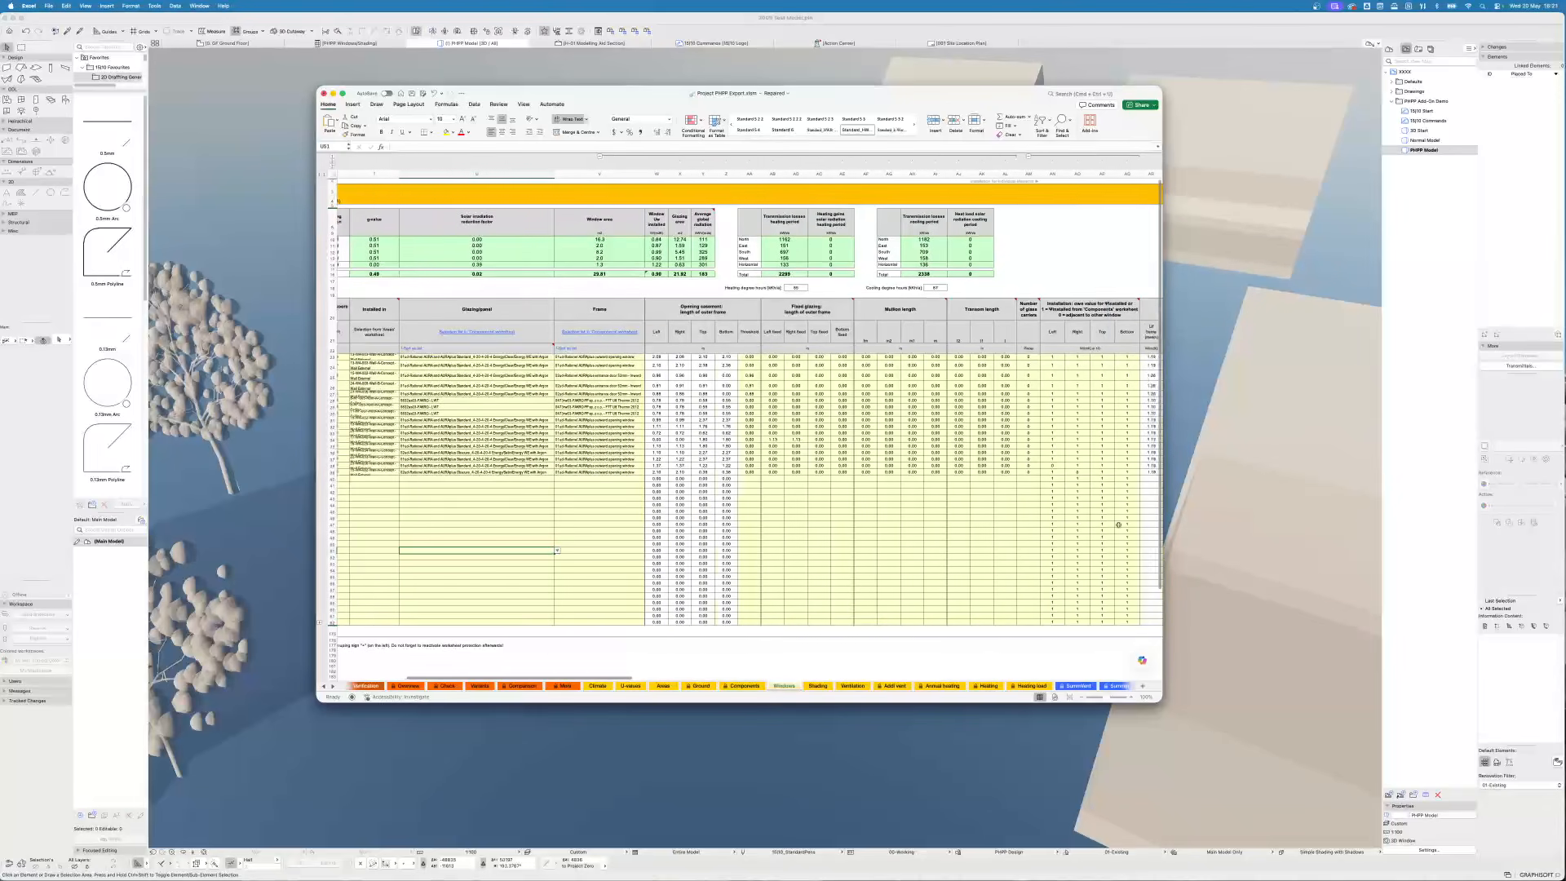
click(891, 466)
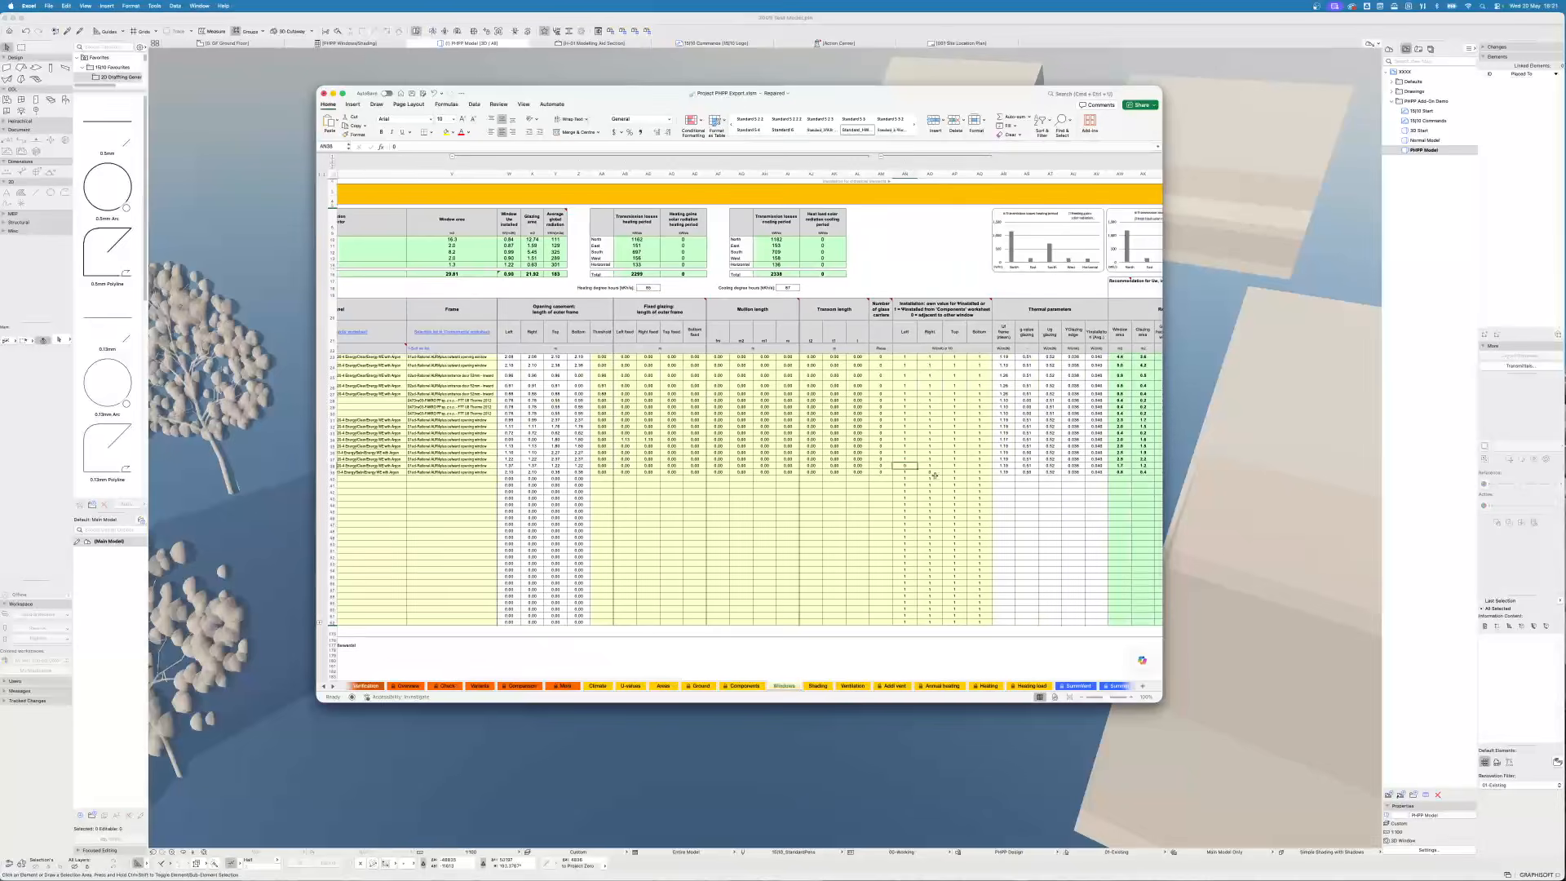
click(933, 473)
scroll(832, 530, right, 5)
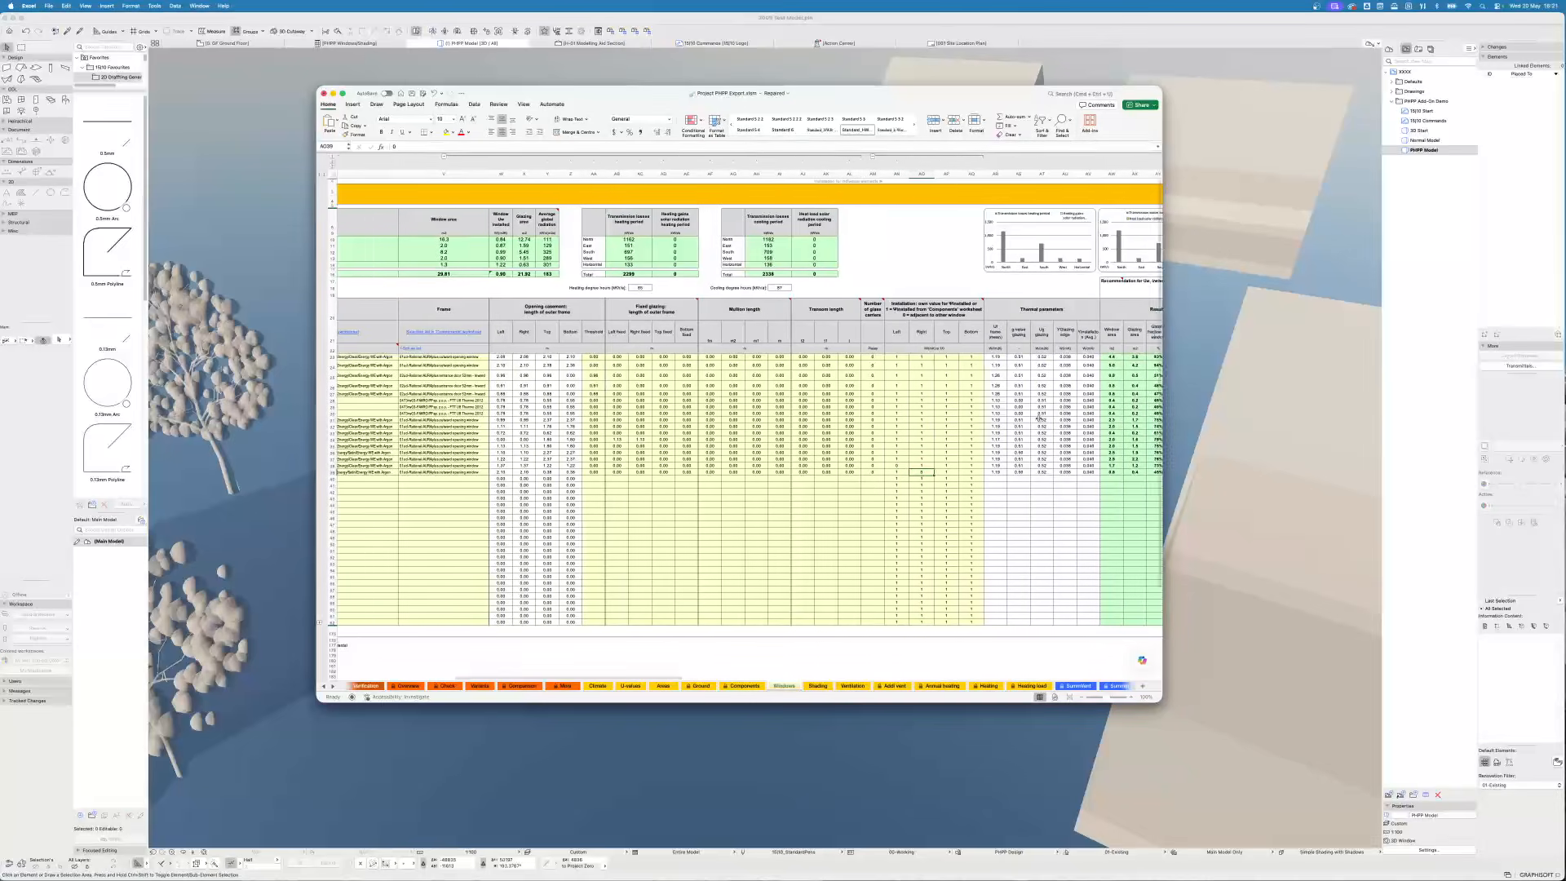
- On the Shading sheet, convert the horizon shading height and distance values from text to numbers
click(832, 684)
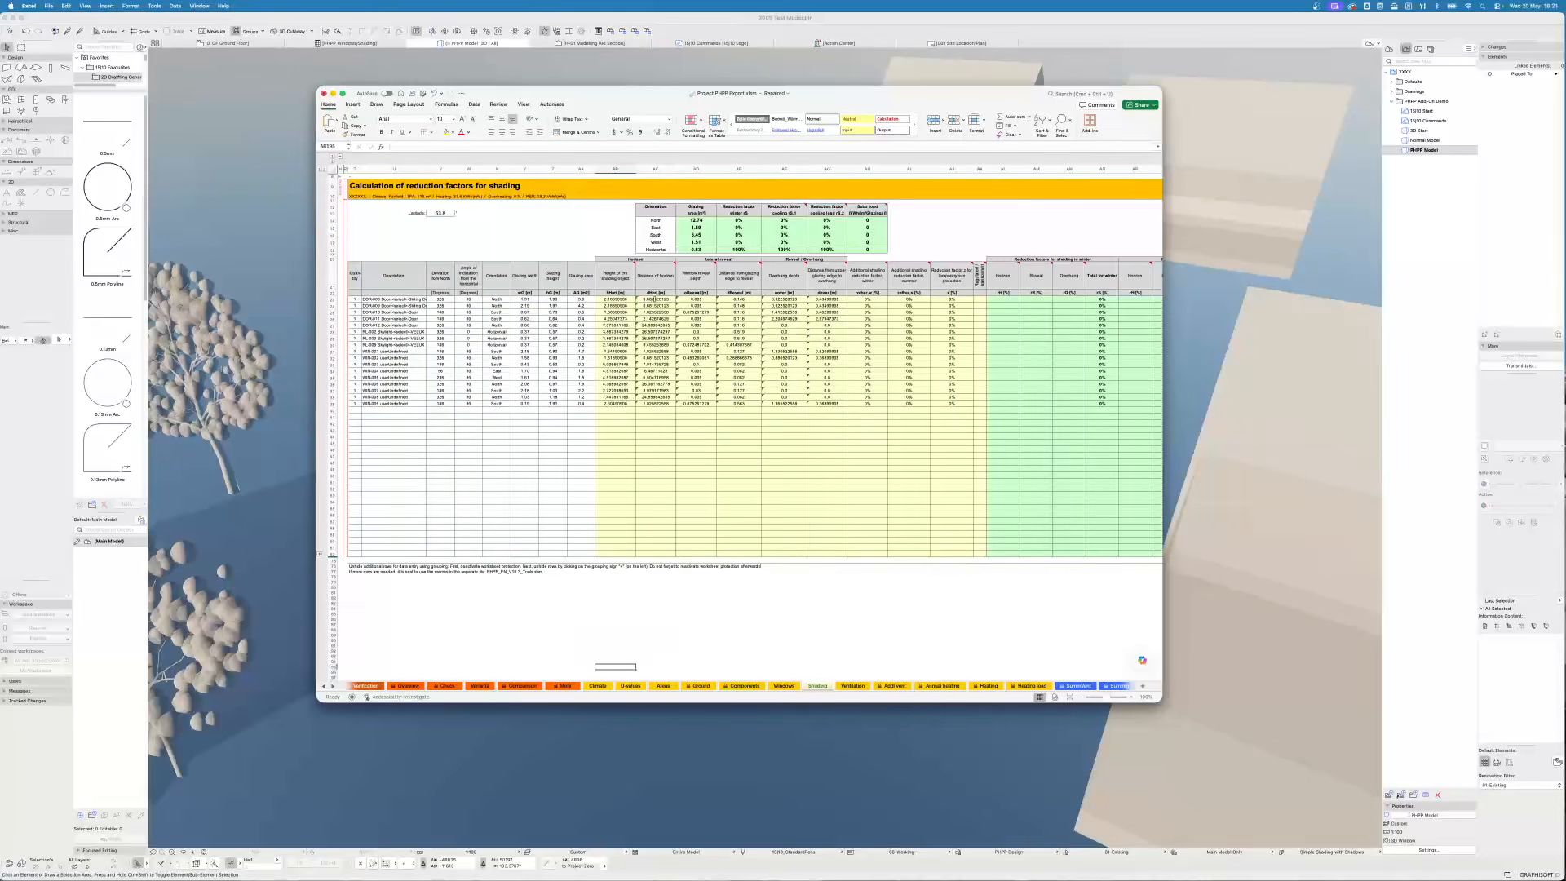
click(656, 300)
shift+click(665, 399)
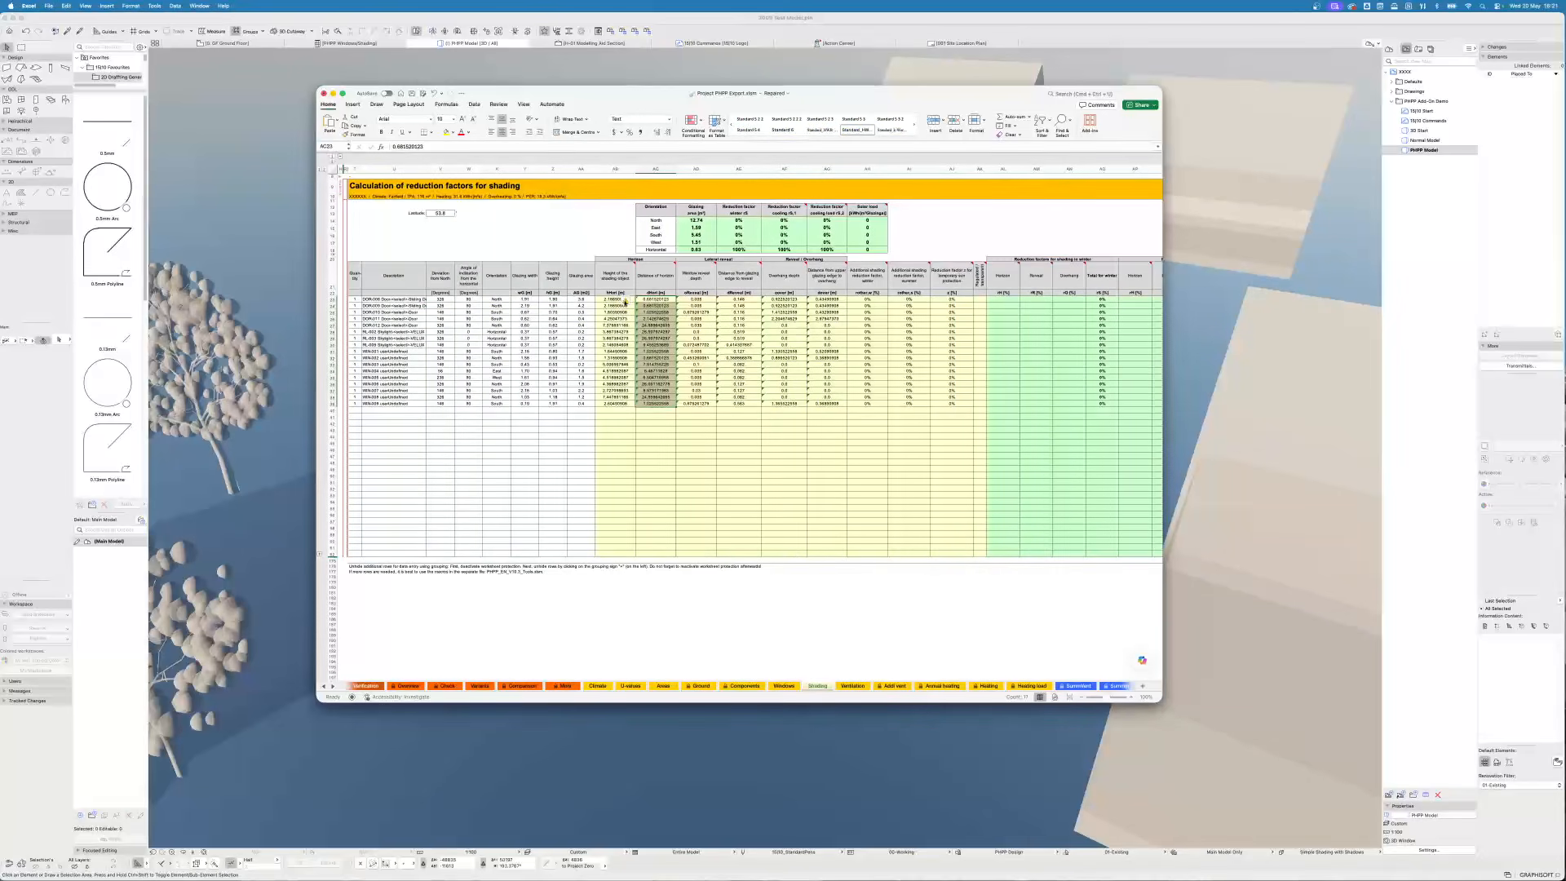
click(629, 302)
click(661, 327)
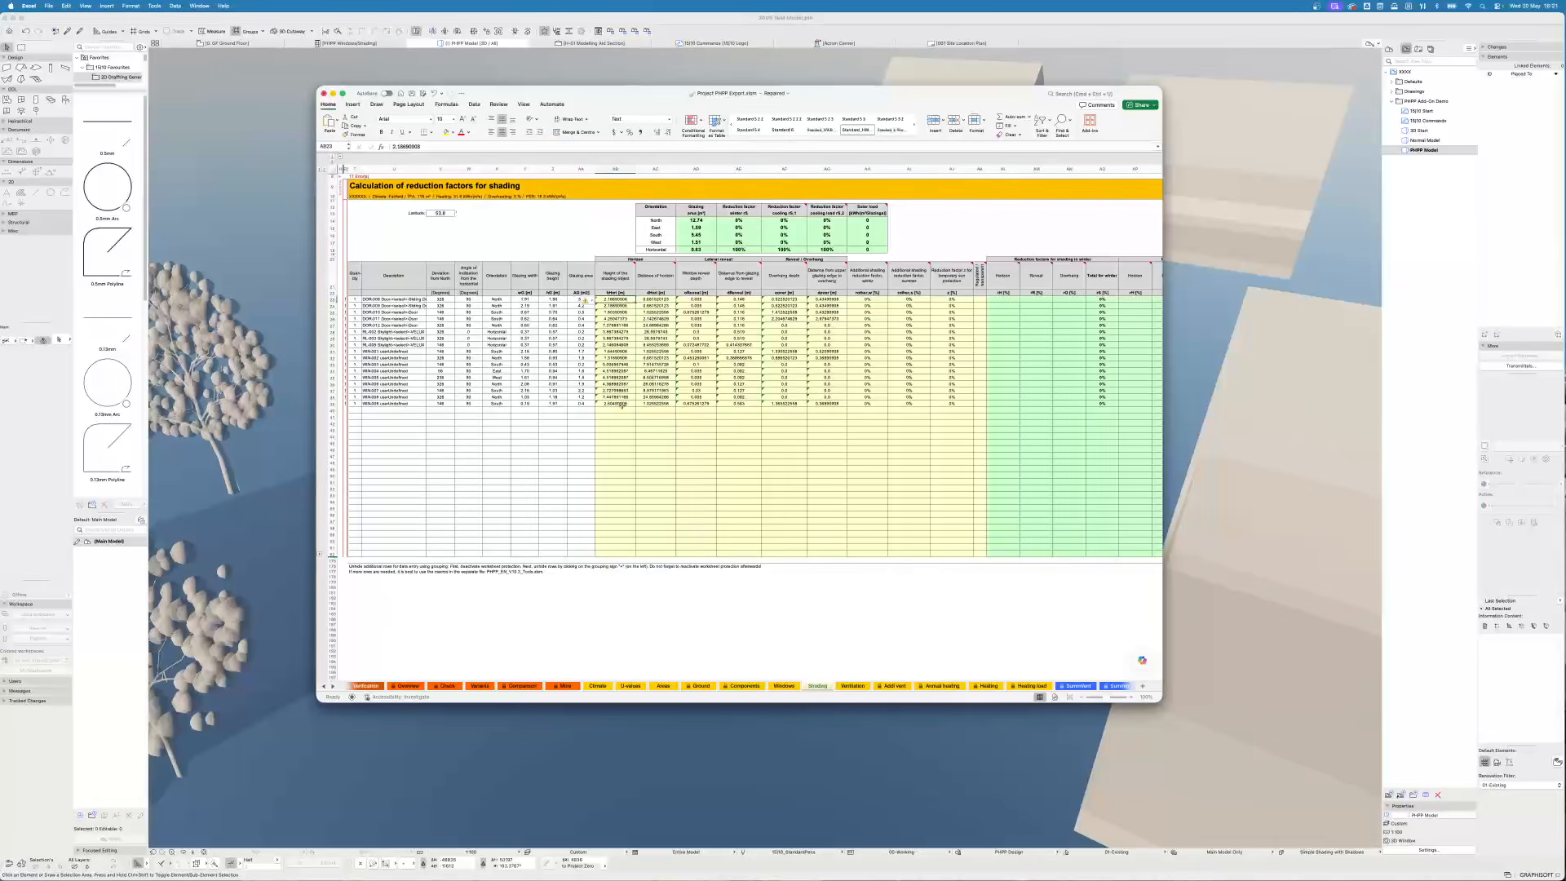
drag(616, 299, 616, 403)
click(585, 300)
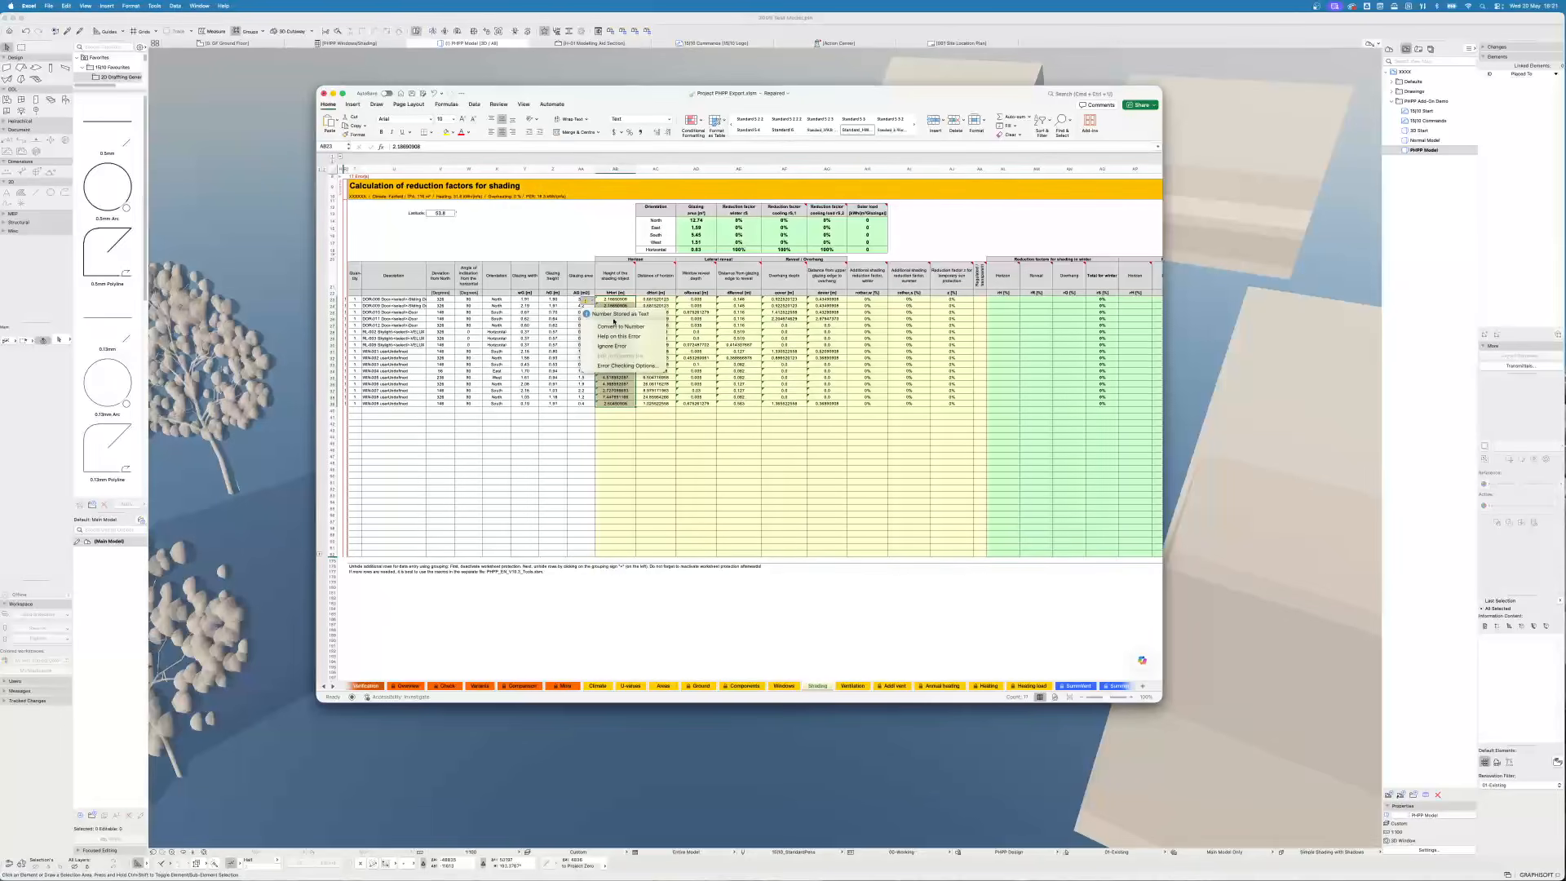
click(628, 326)
click(695, 410)
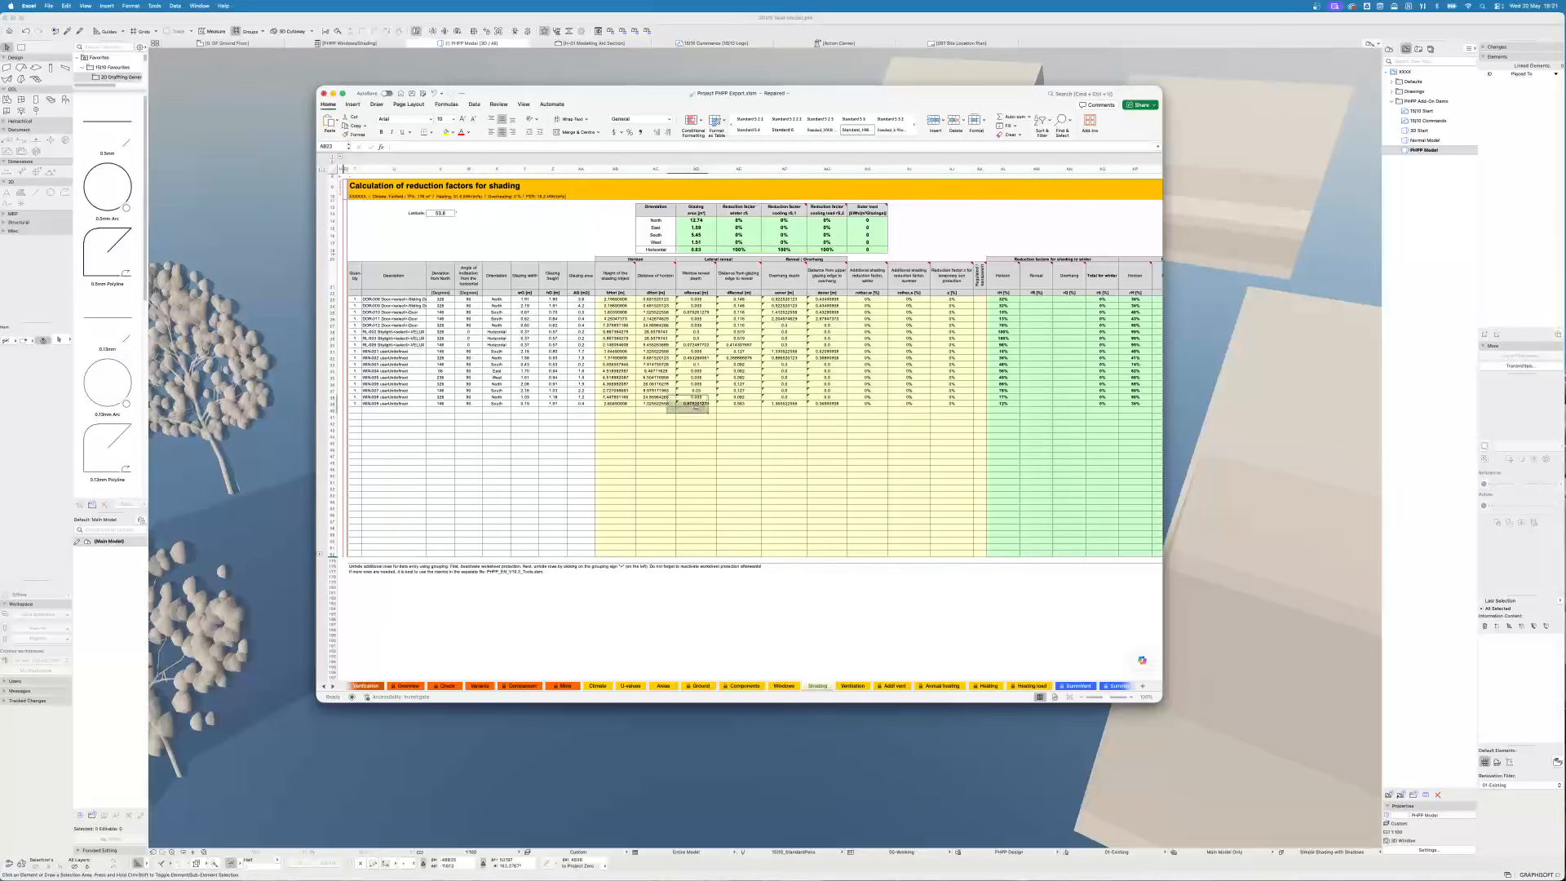
- Convert the lateral reveal depth values on the Shading sheet from text to numbers
shift+click(836, 298)
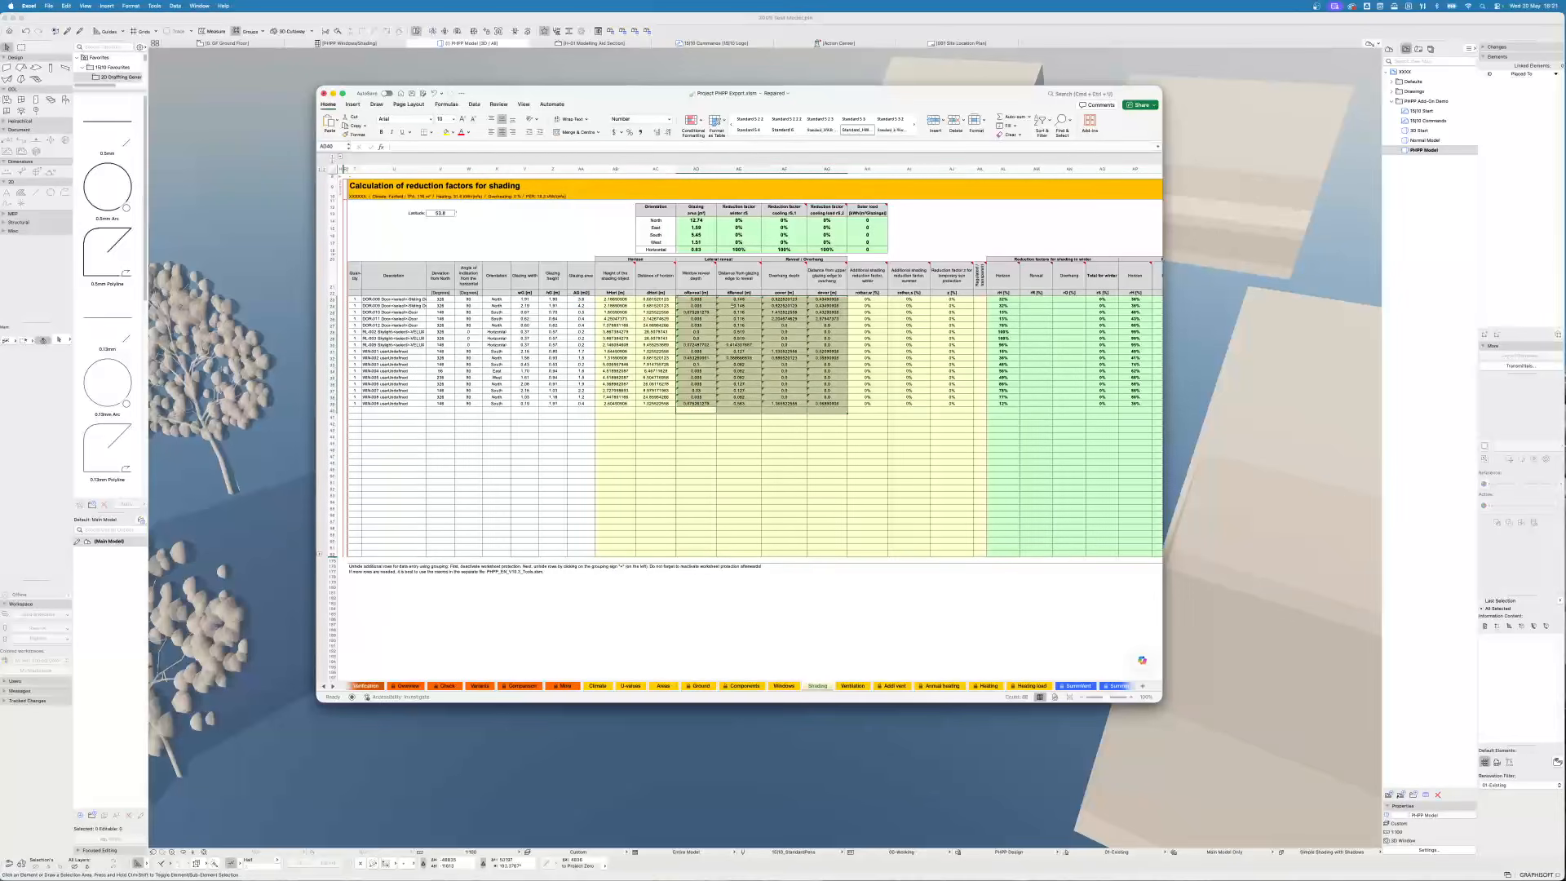
right_click(686, 298)
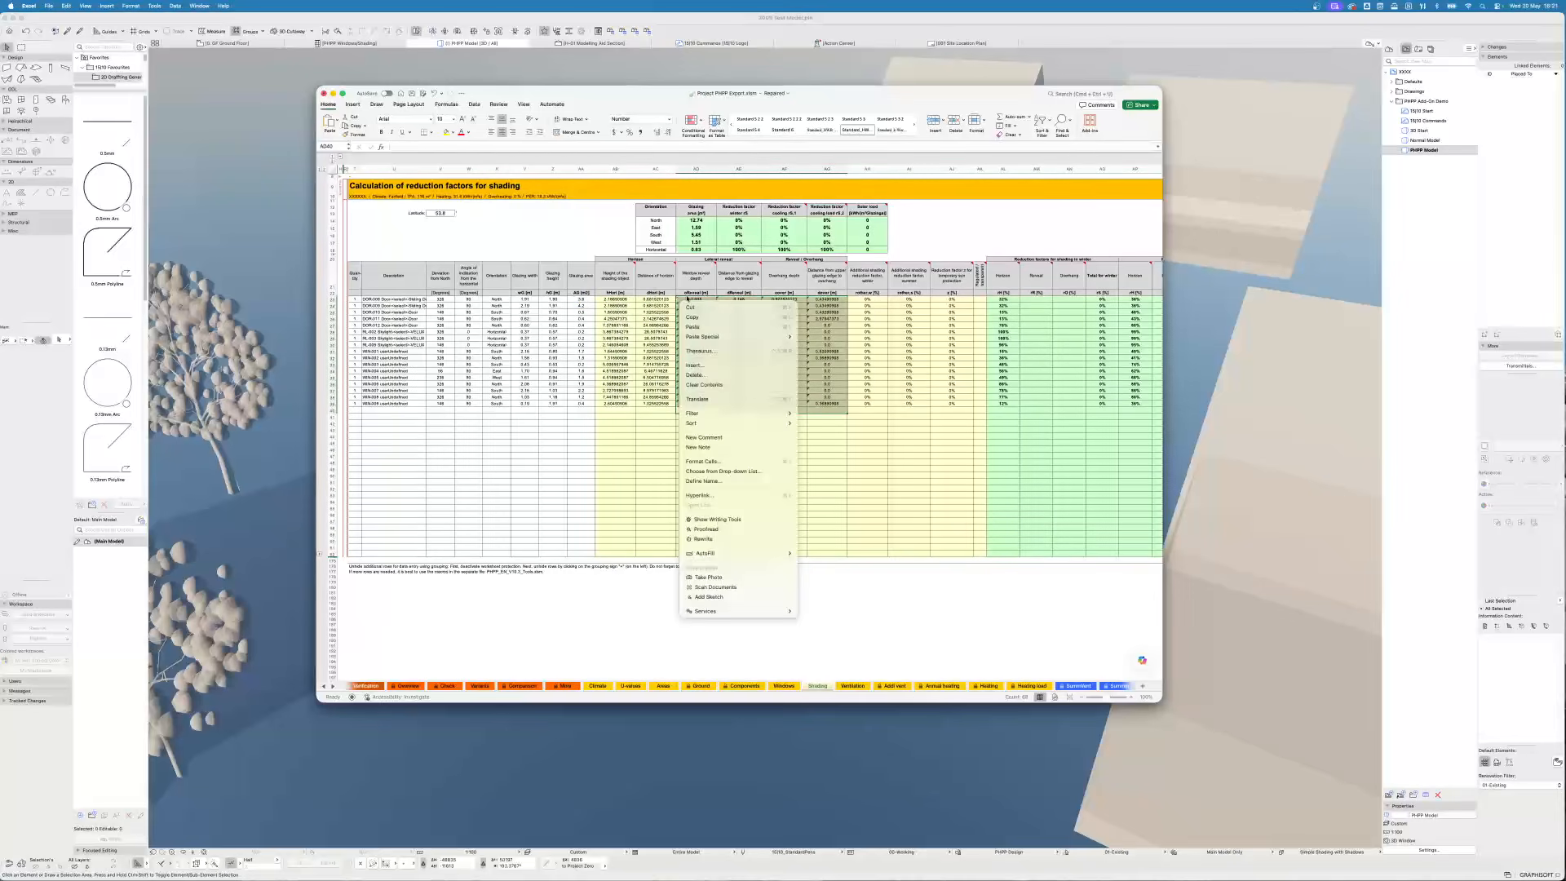
click(691, 312)
click(692, 294)
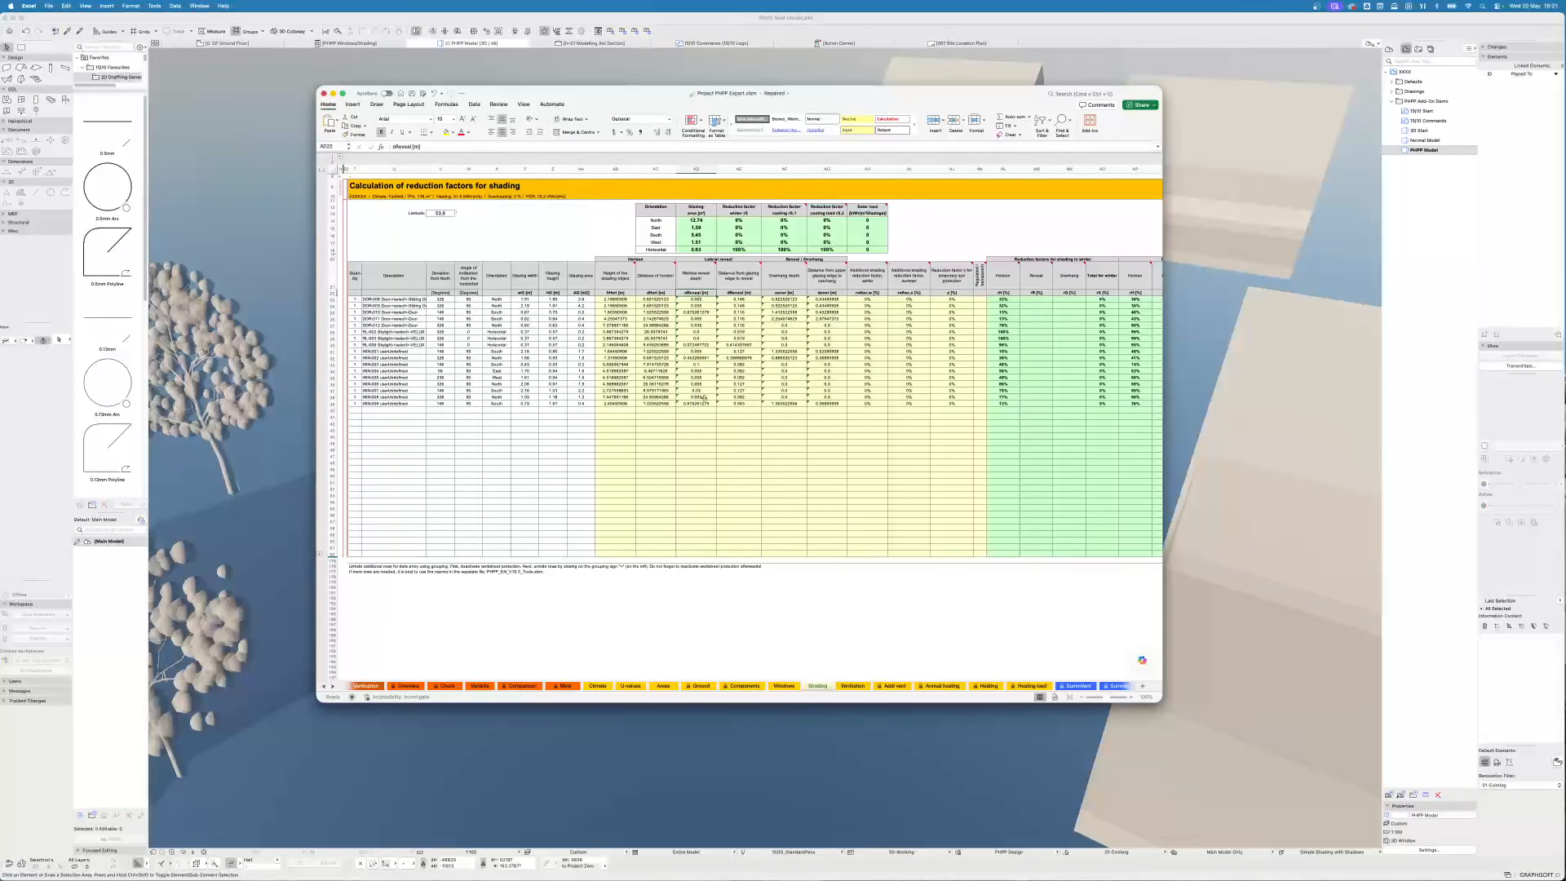
click(696, 300)
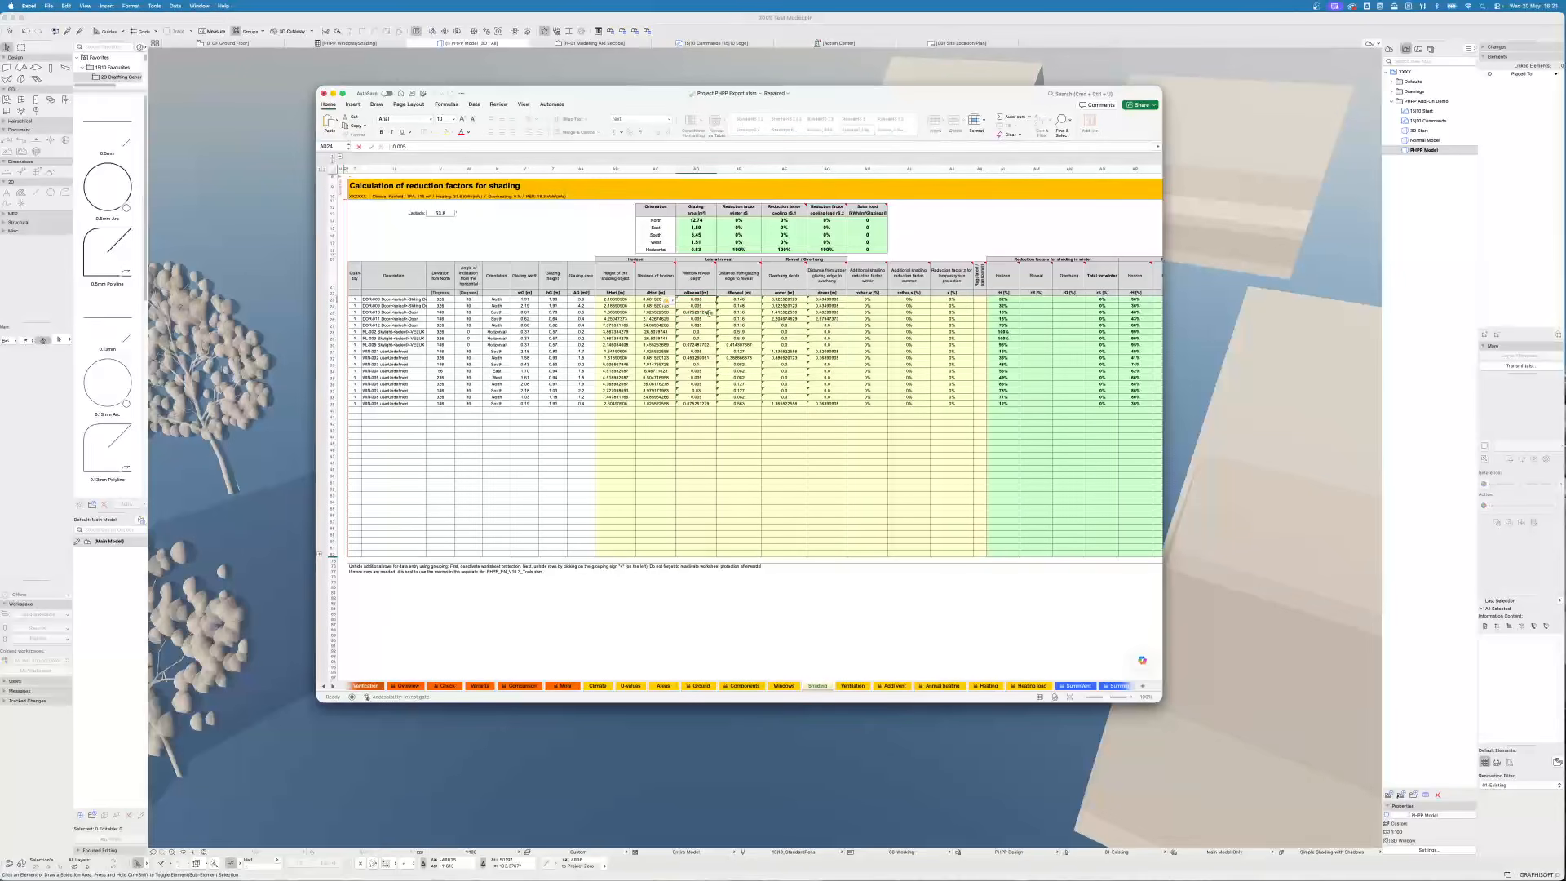
shift+click(706, 402)
click(667, 303)
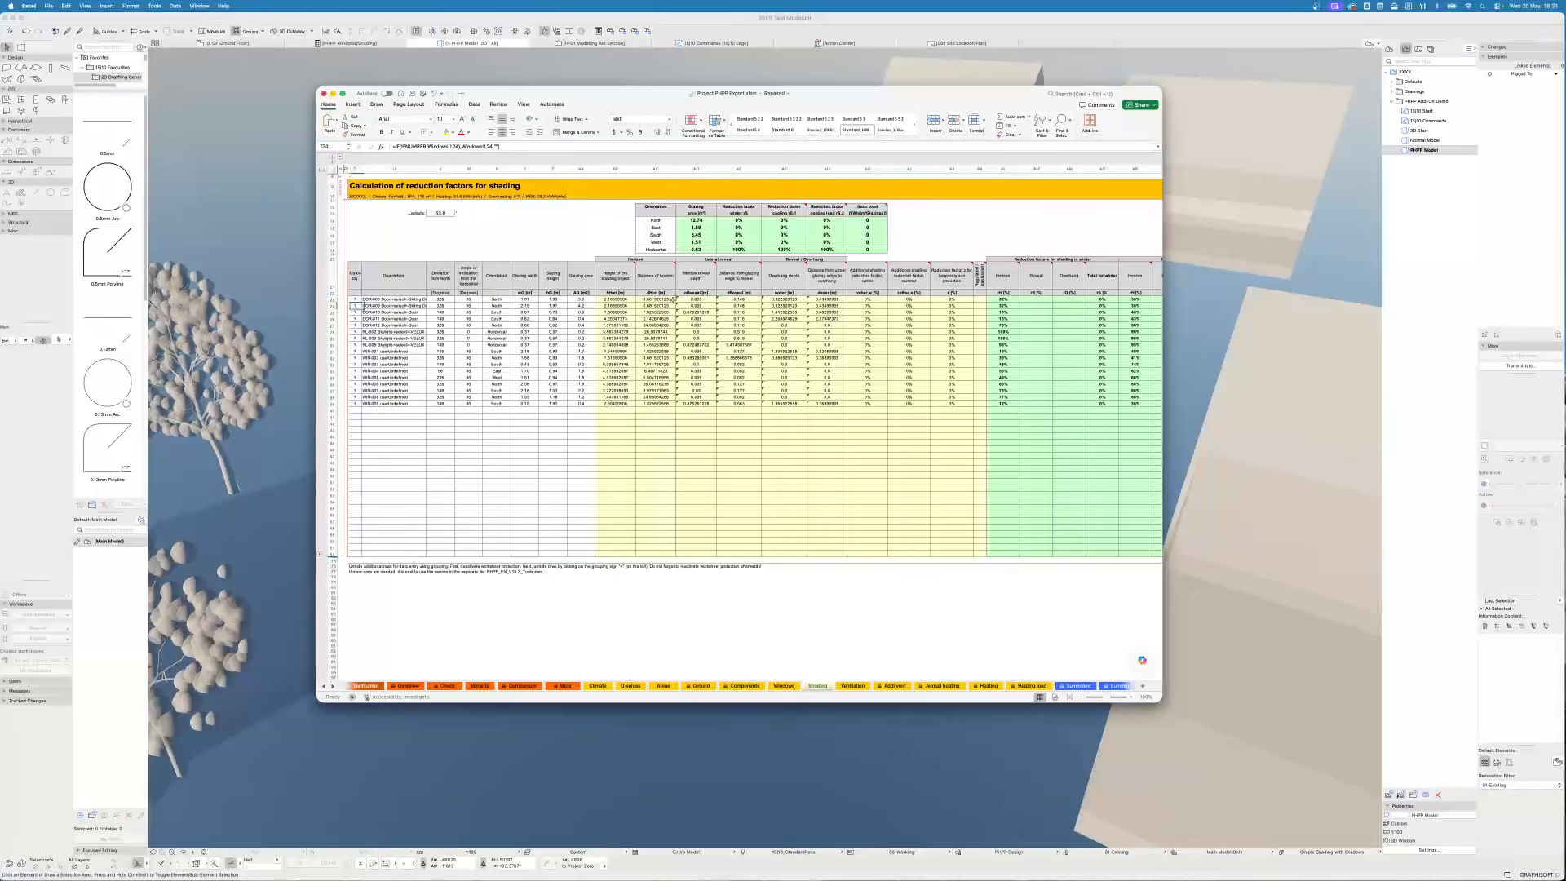
click(696, 299)
shift+click(704, 403)
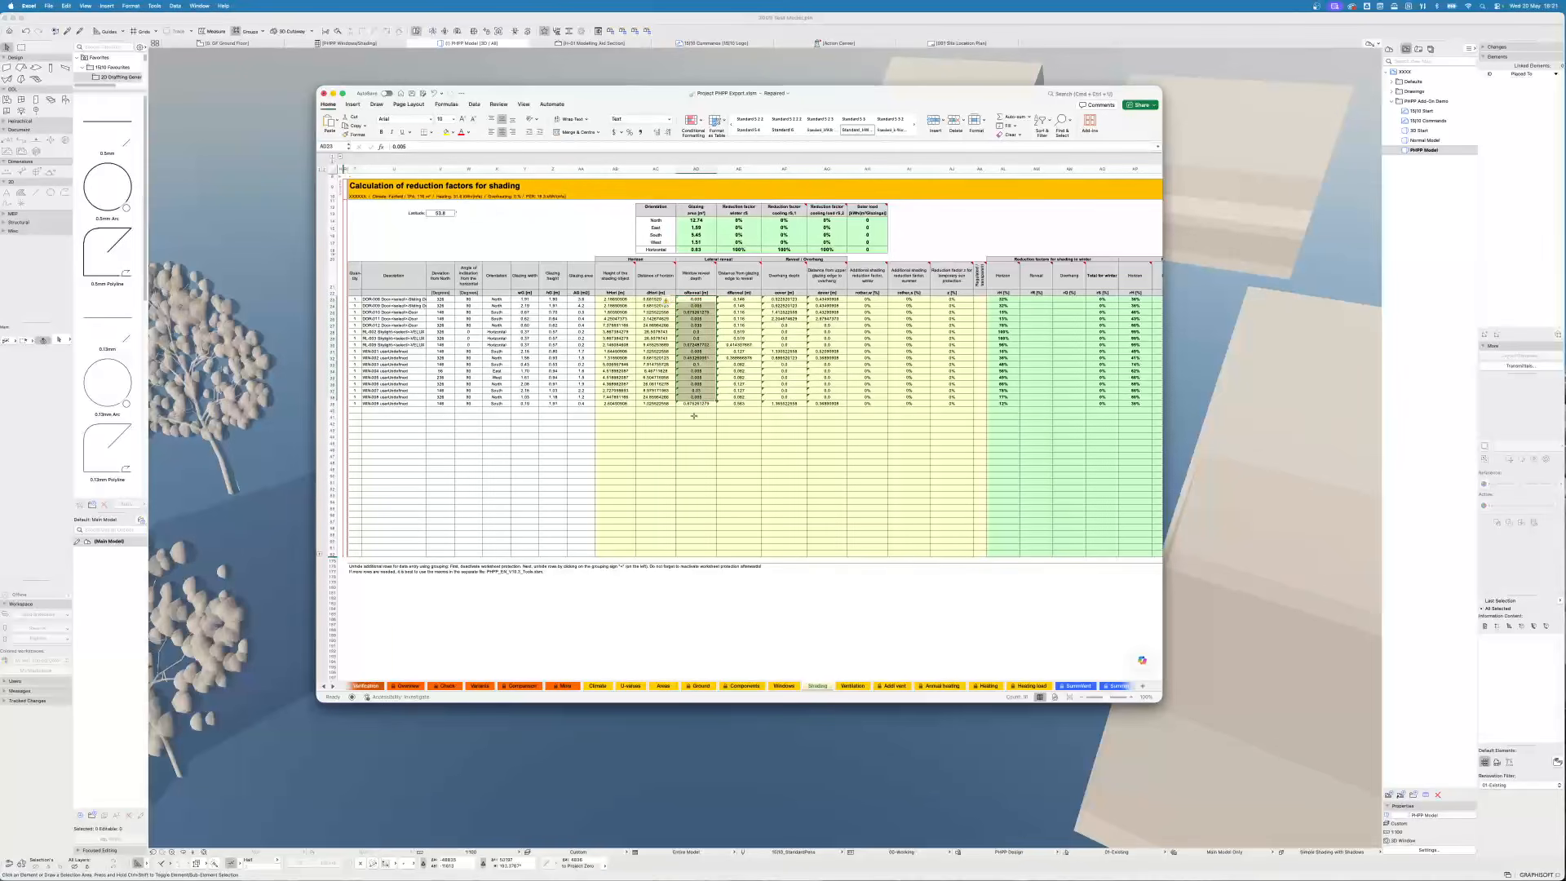
click(669, 301)
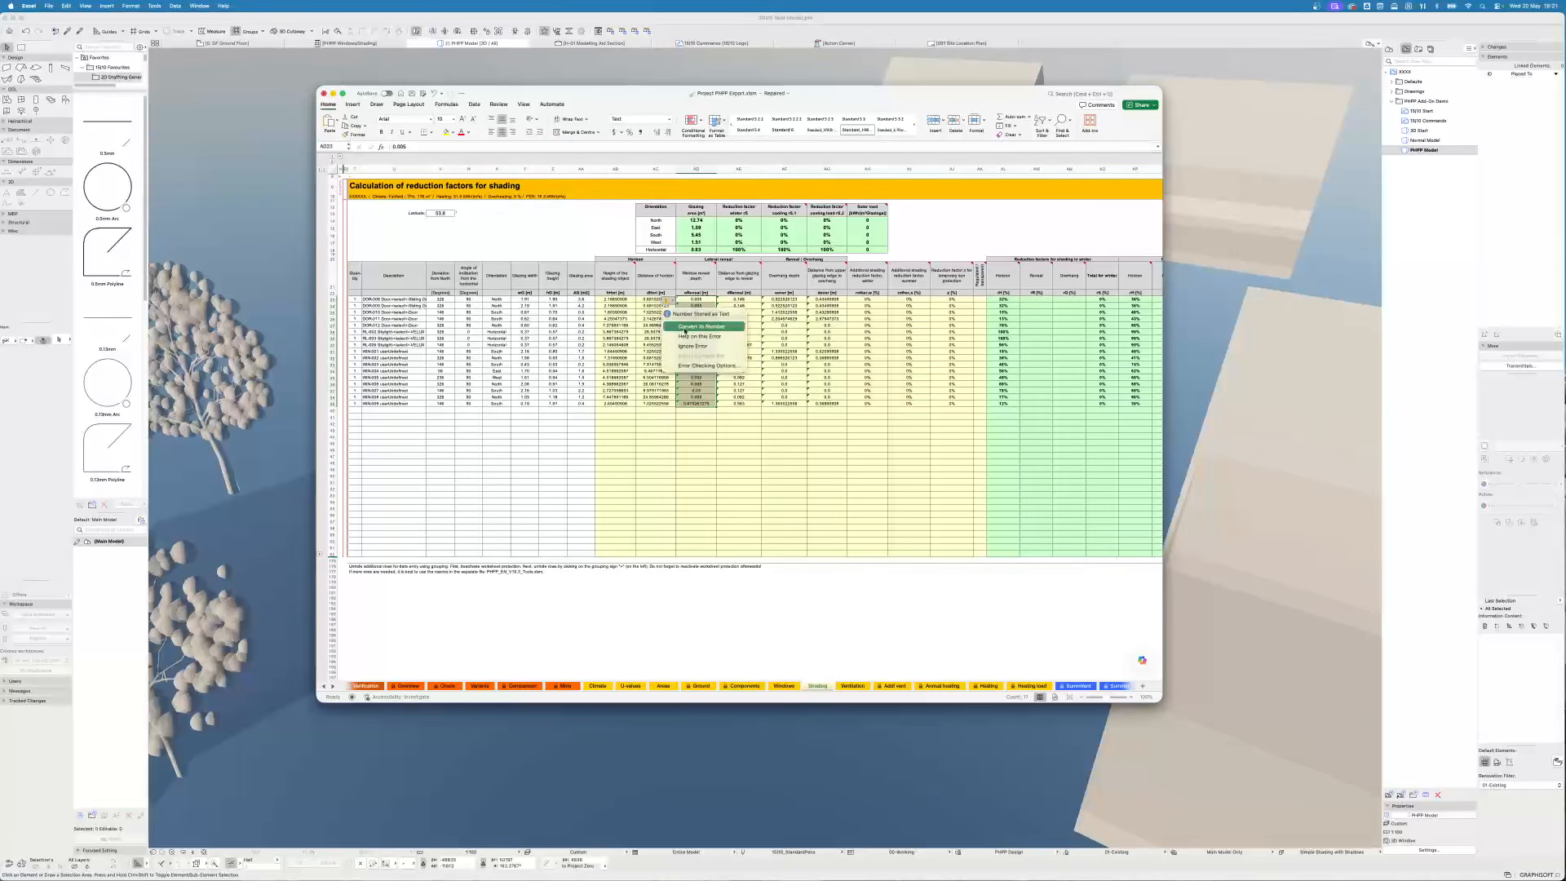
click(711, 325)
- Convert the distance-from-glazing-edge-to-reveal values from text to numbers
click(739, 299)
shift+click(745, 402)
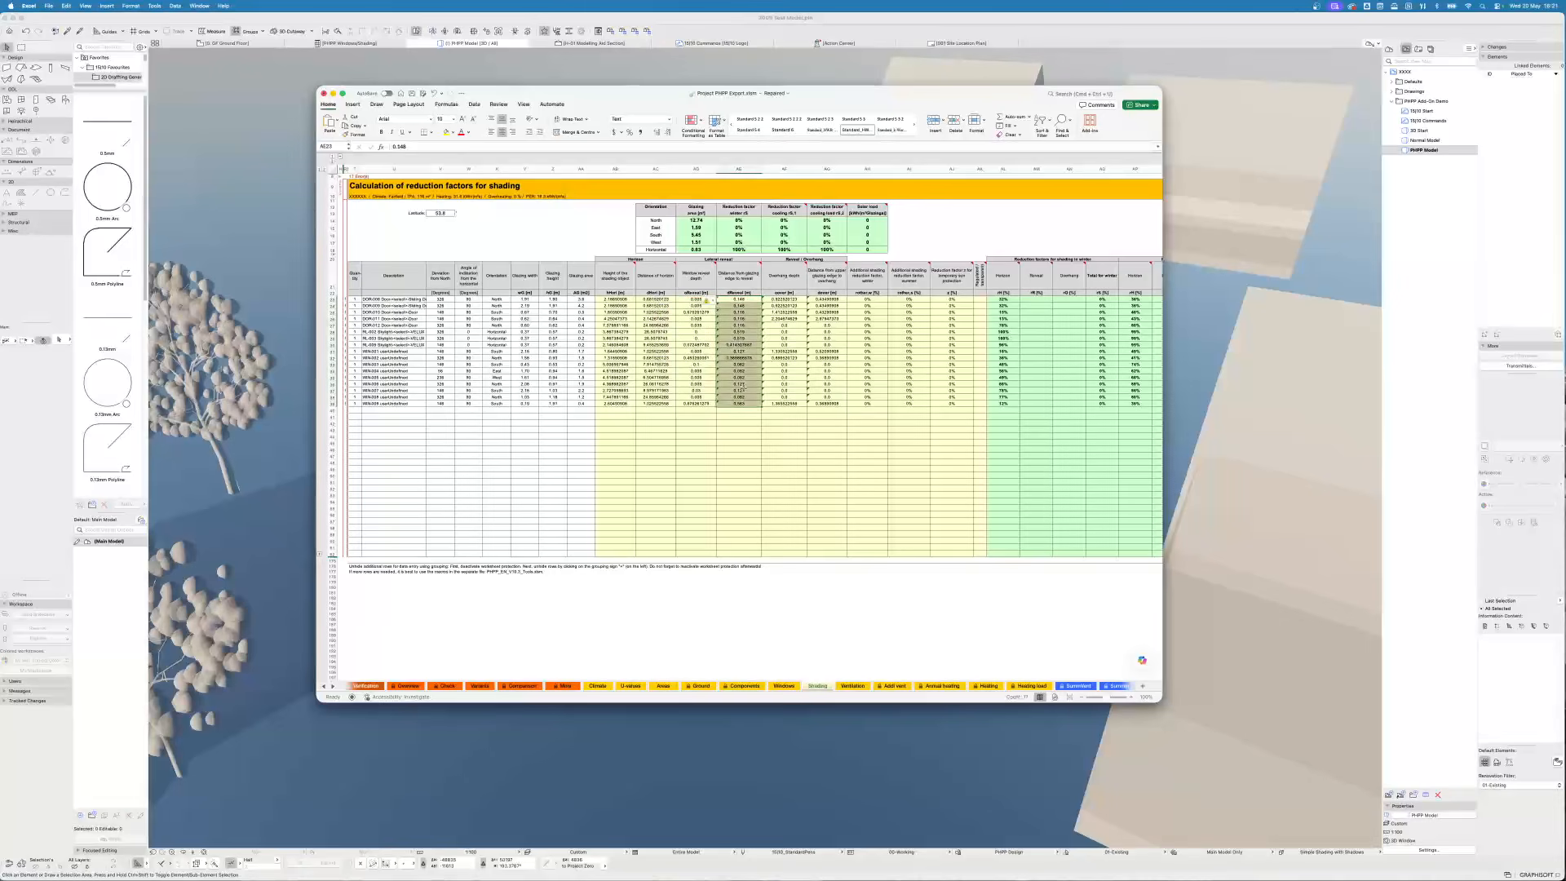
click(714, 305)
drag(738, 300, 738, 306)
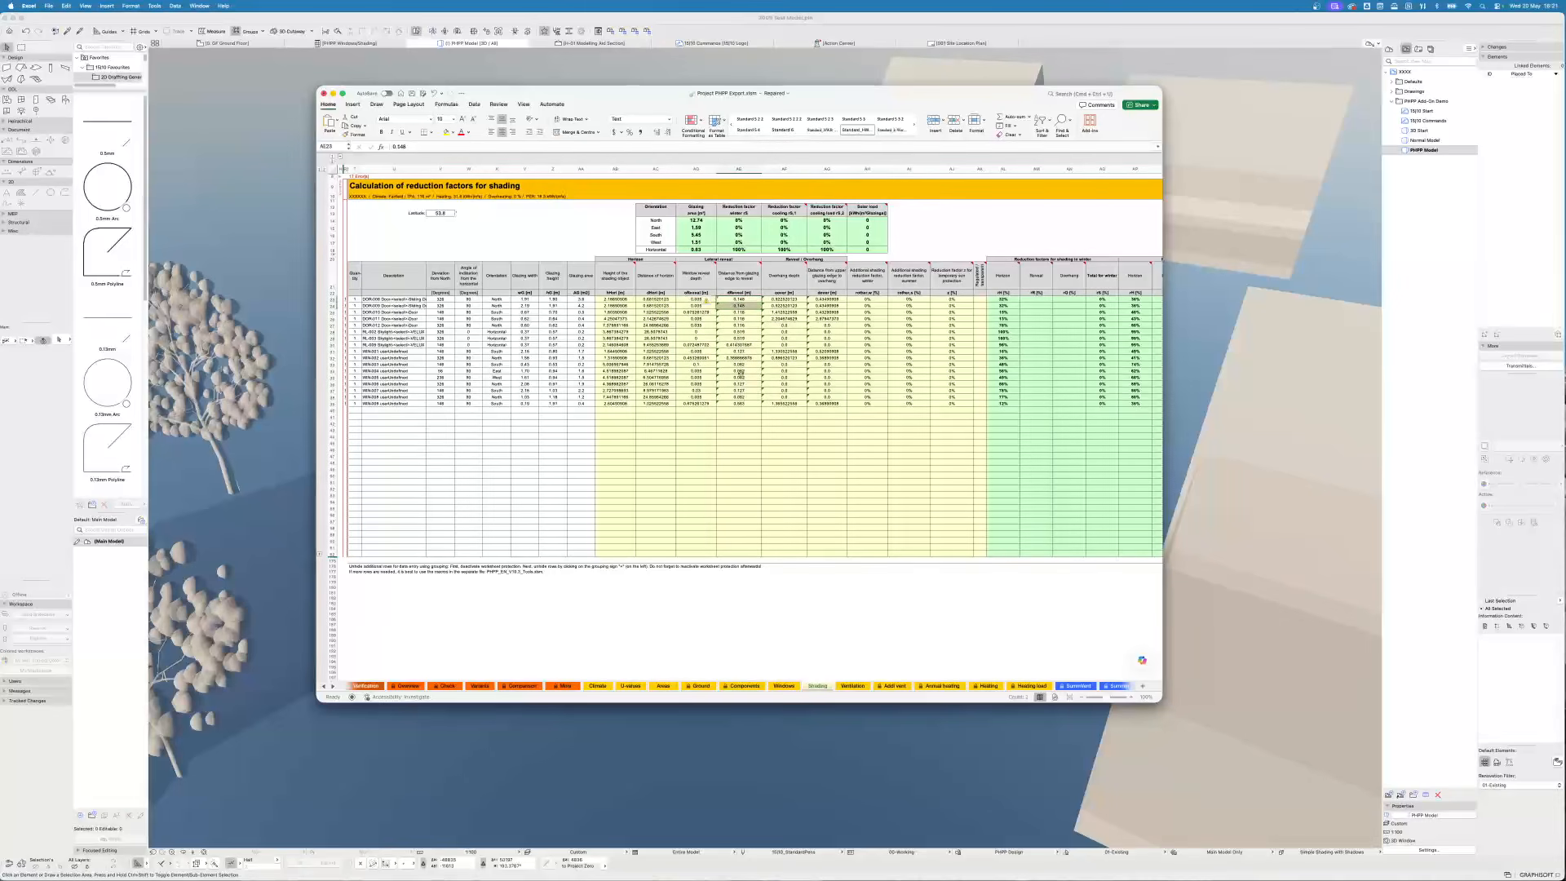
shift+click(741, 401)
click(708, 300)
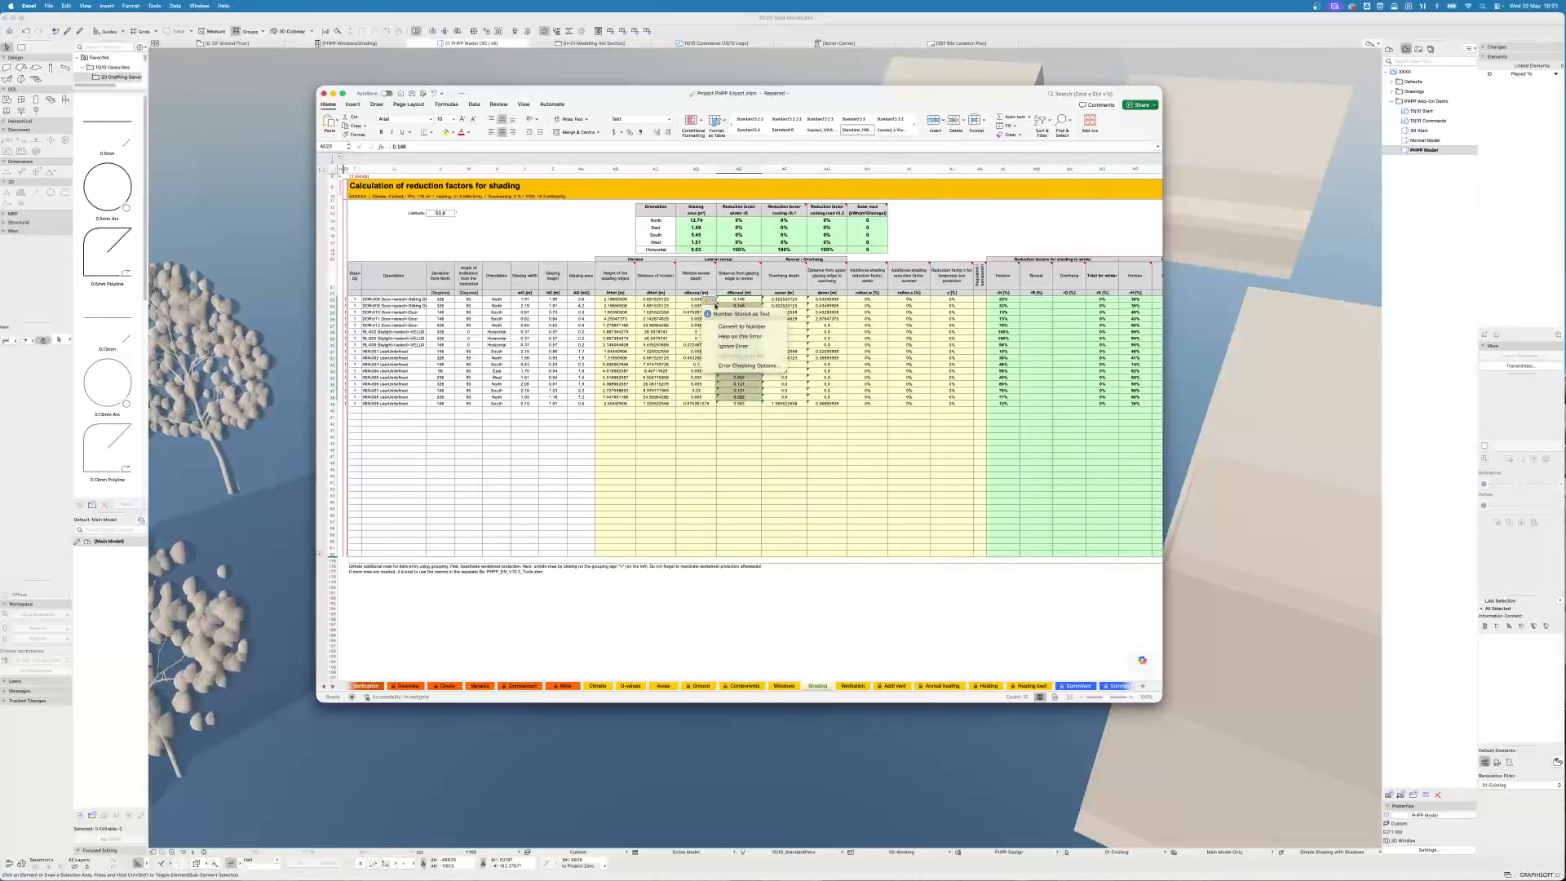
click(734, 326)
- Convert the overhang depth and distance-to-overhang values from text to numbers
click(784, 300)
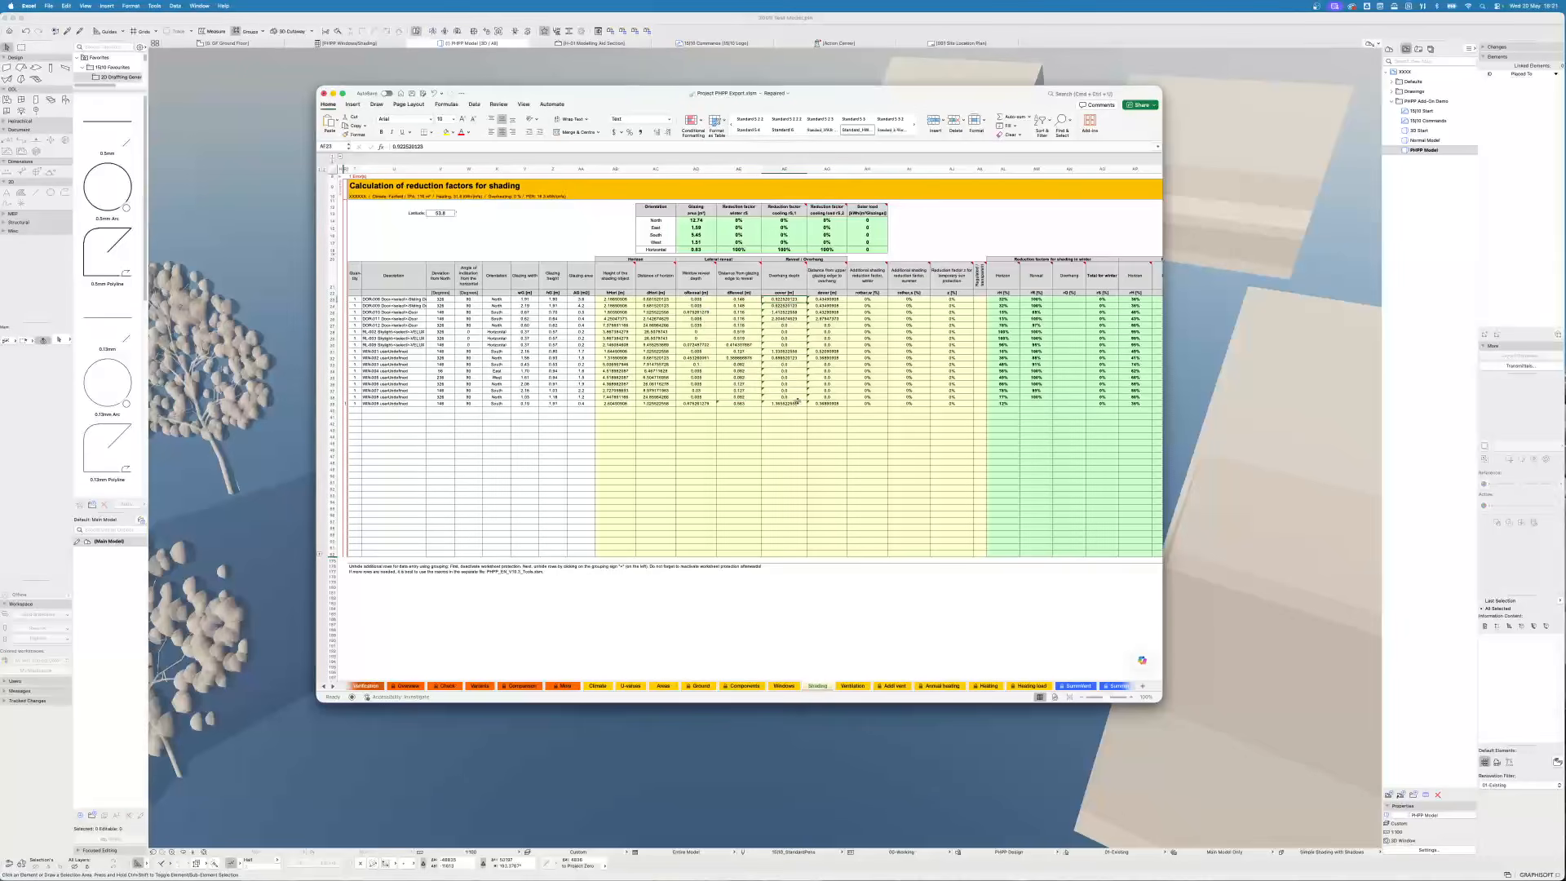
shift+click(796, 401)
click(752, 303)
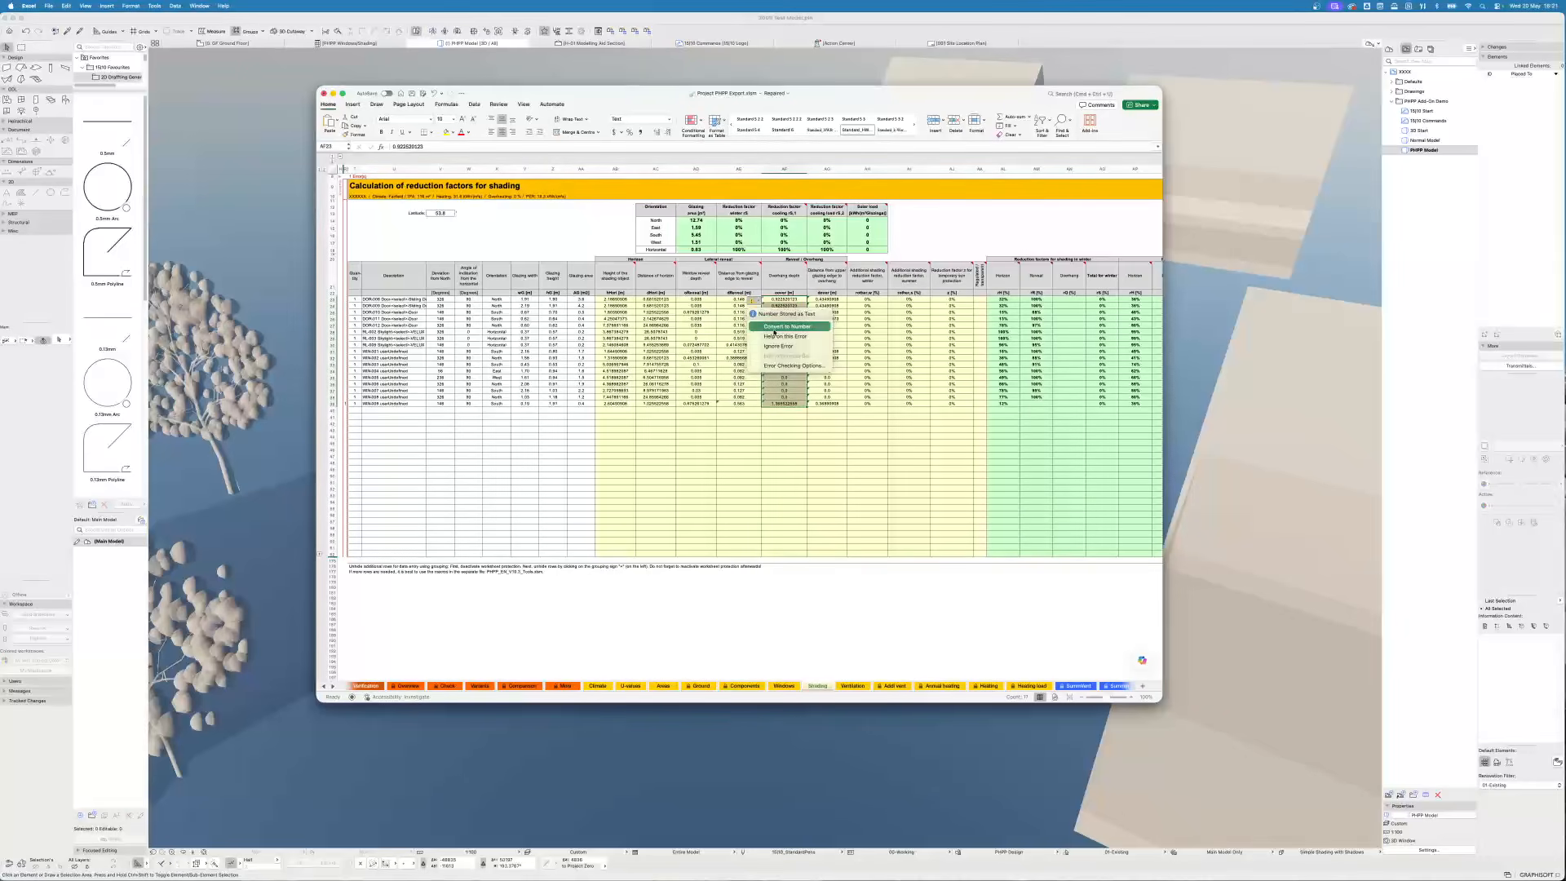
click(795, 327)
click(833, 301)
shift+click(837, 400)
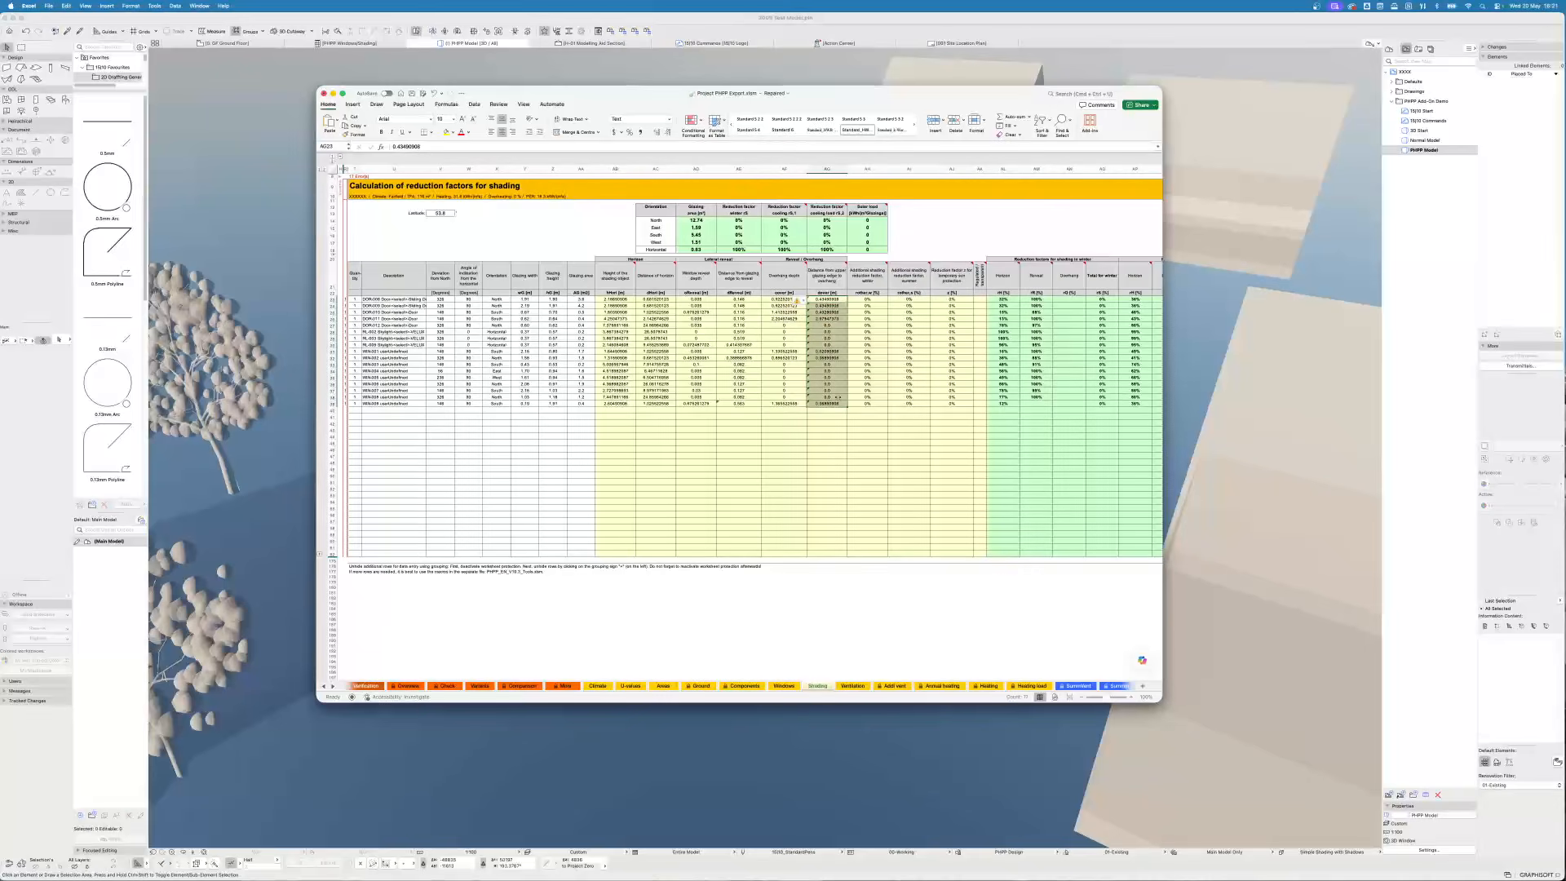
click(801, 302)
click(840, 327)
- Check the converted shading cells, then open the Annual heating sheet to view the energy balance
click(738, 403)
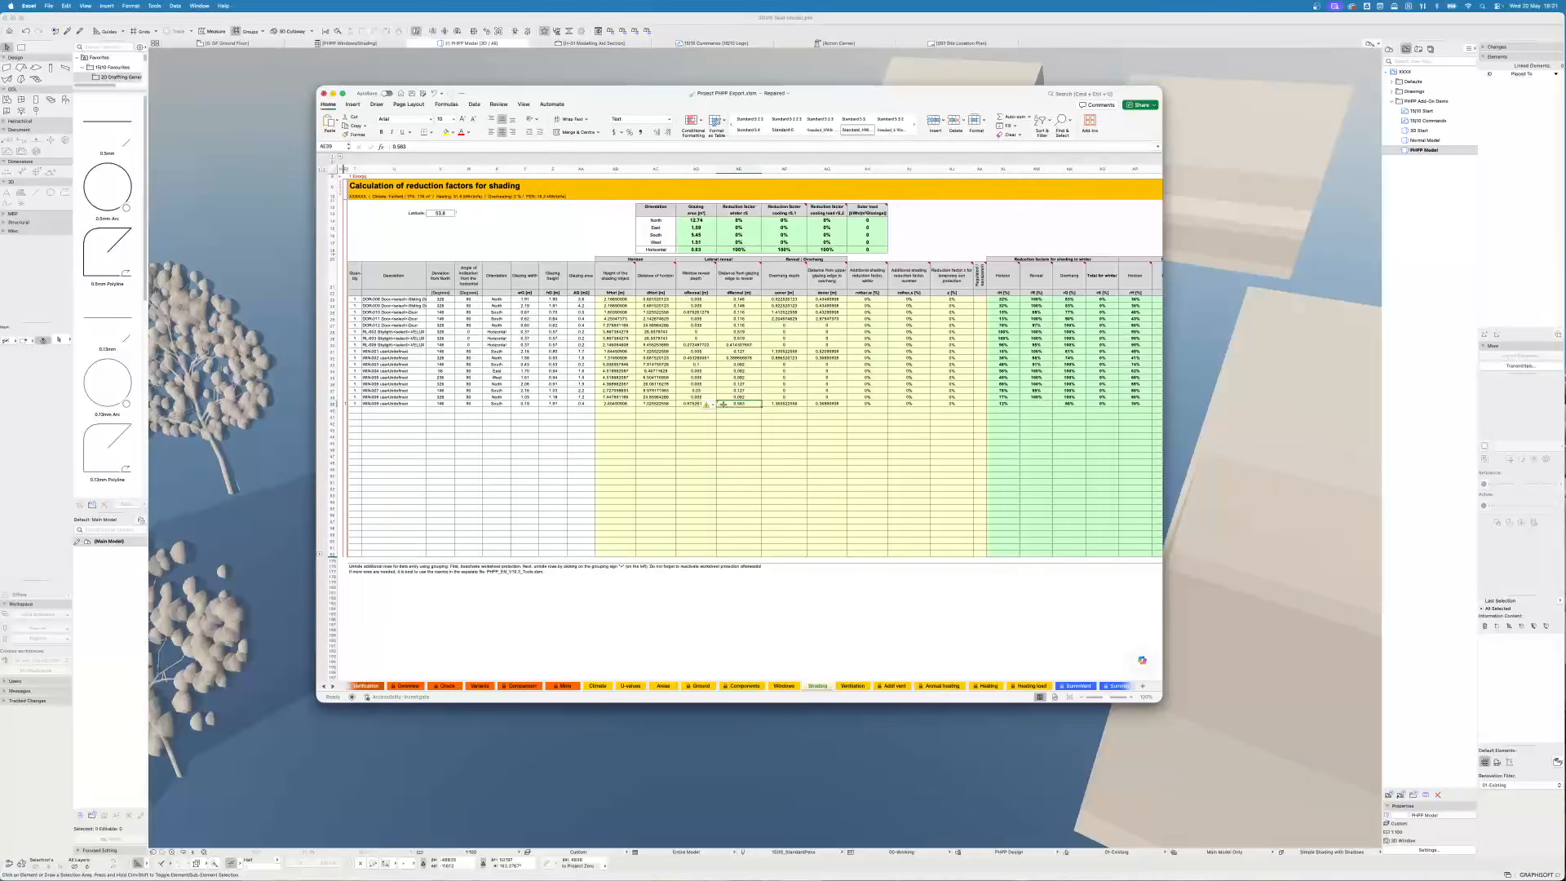
click(711, 405)
click(741, 431)
click(943, 686)
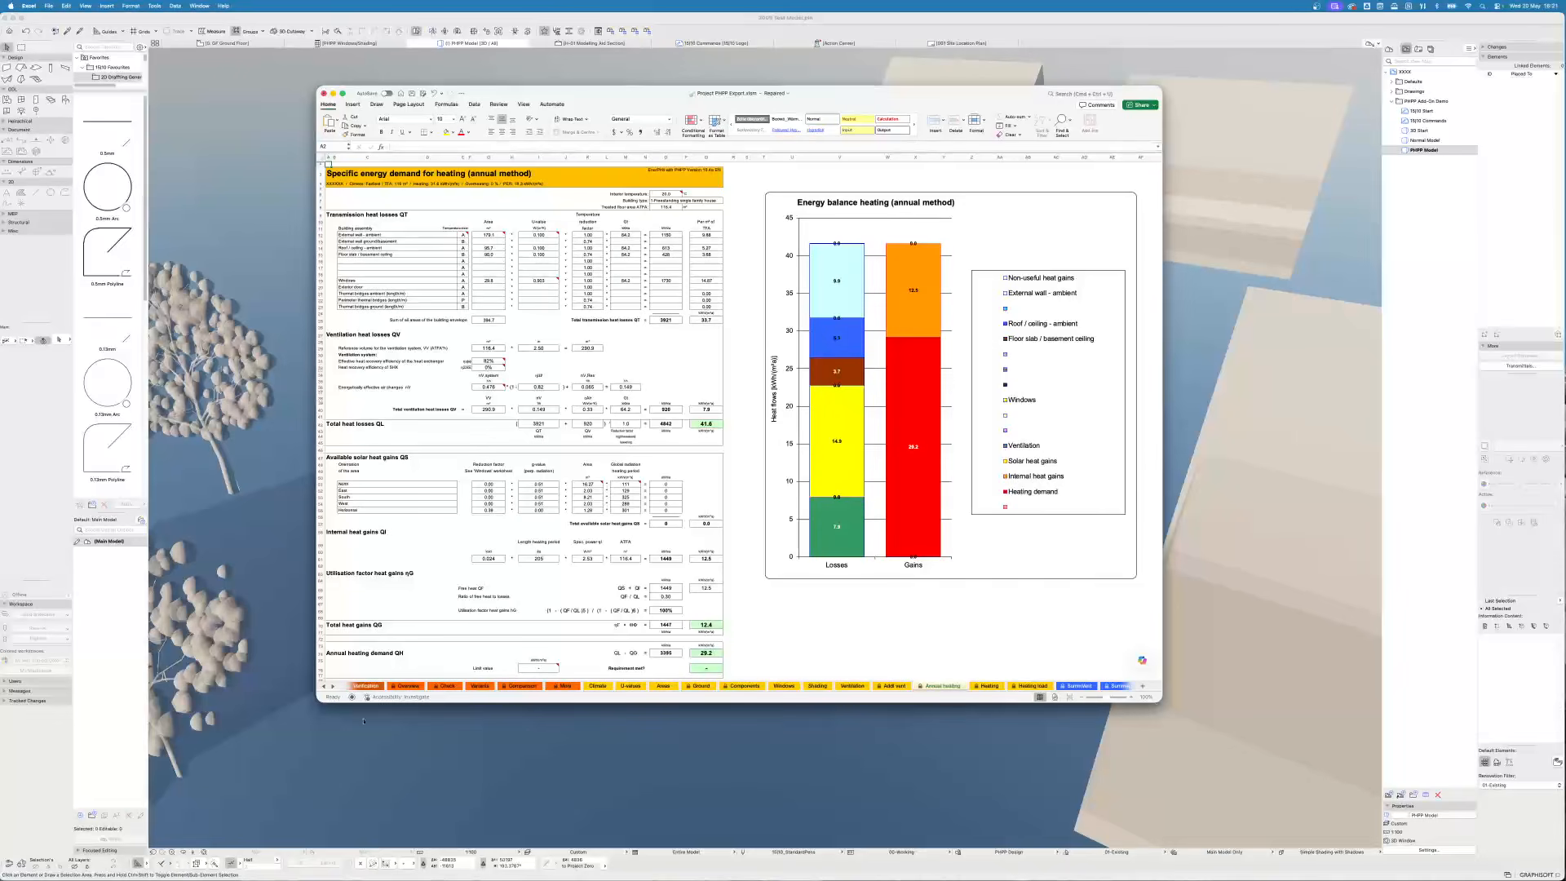
- Open the Verification sheet, expand its collapsed row groups and examine the heating demand and certification criteria results
click(366, 686)
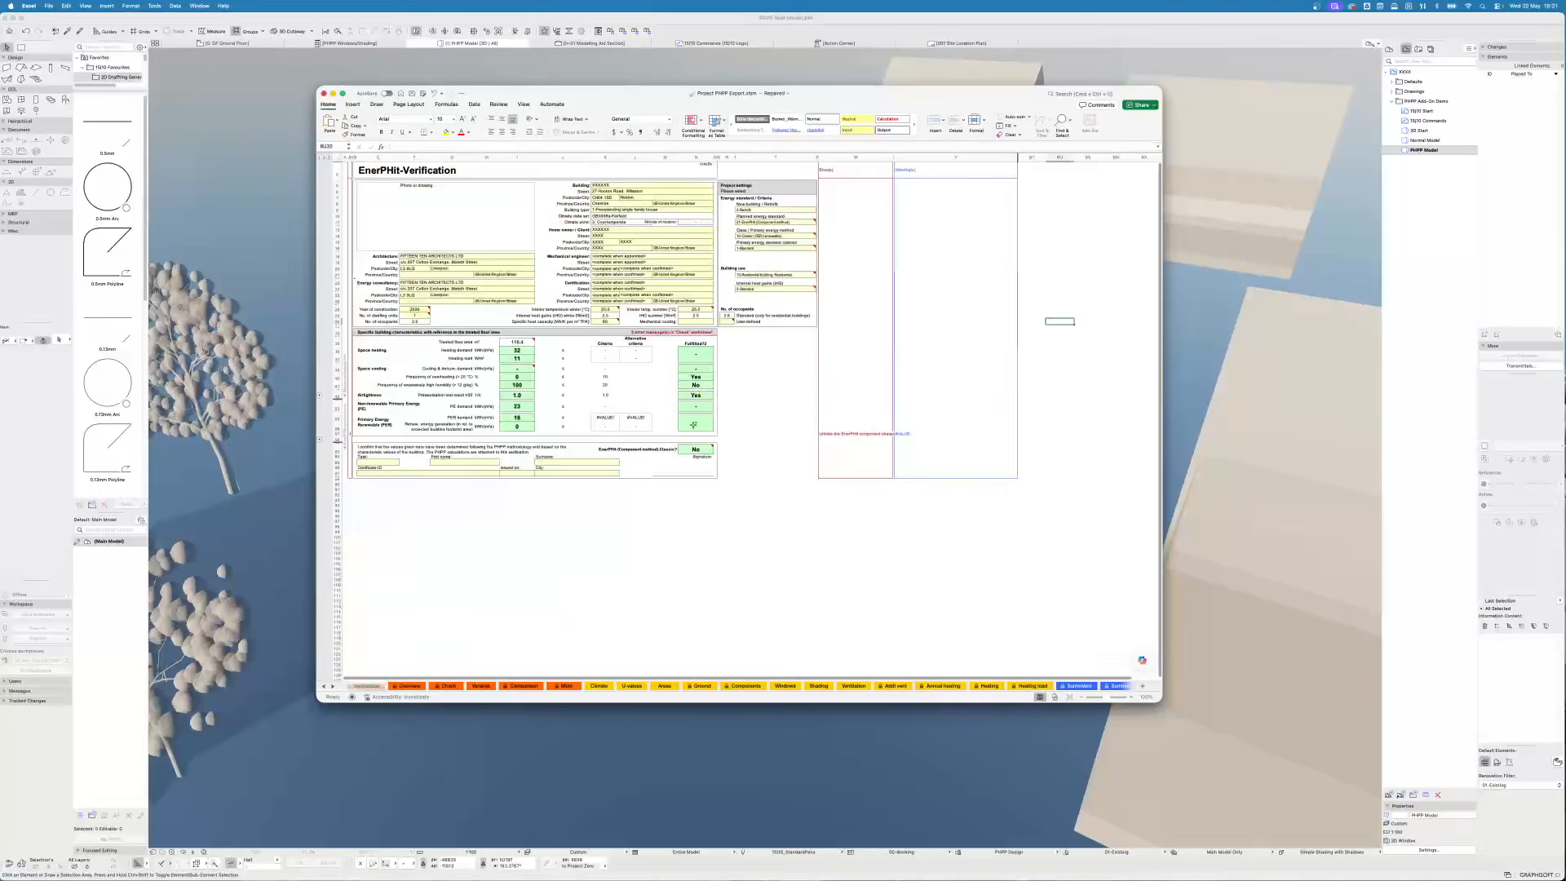
click(532, 351)
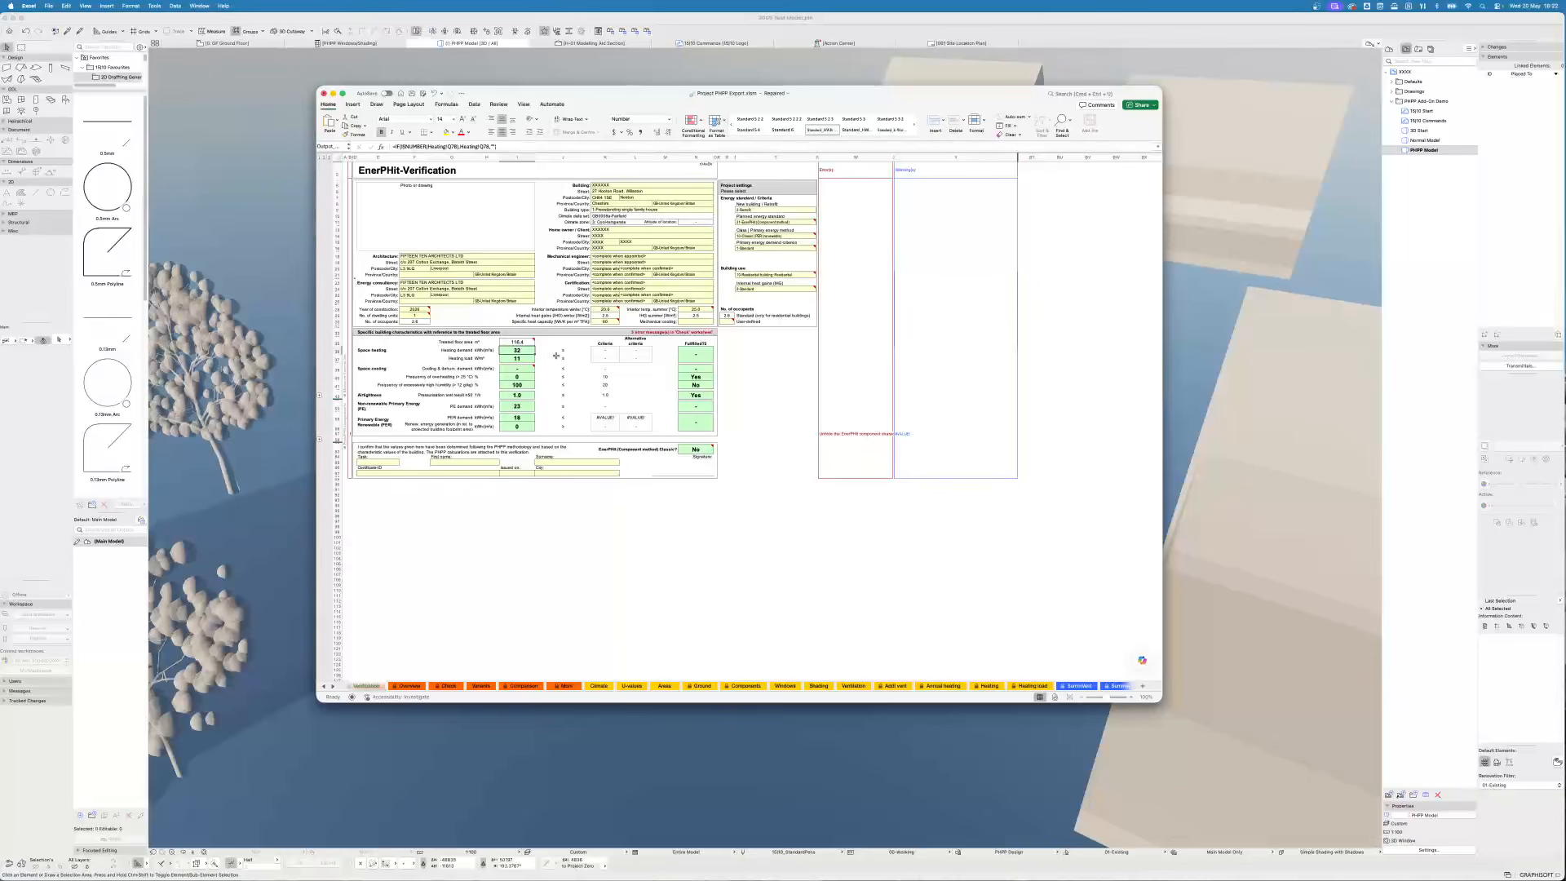
click(526, 359)
click(320, 397)
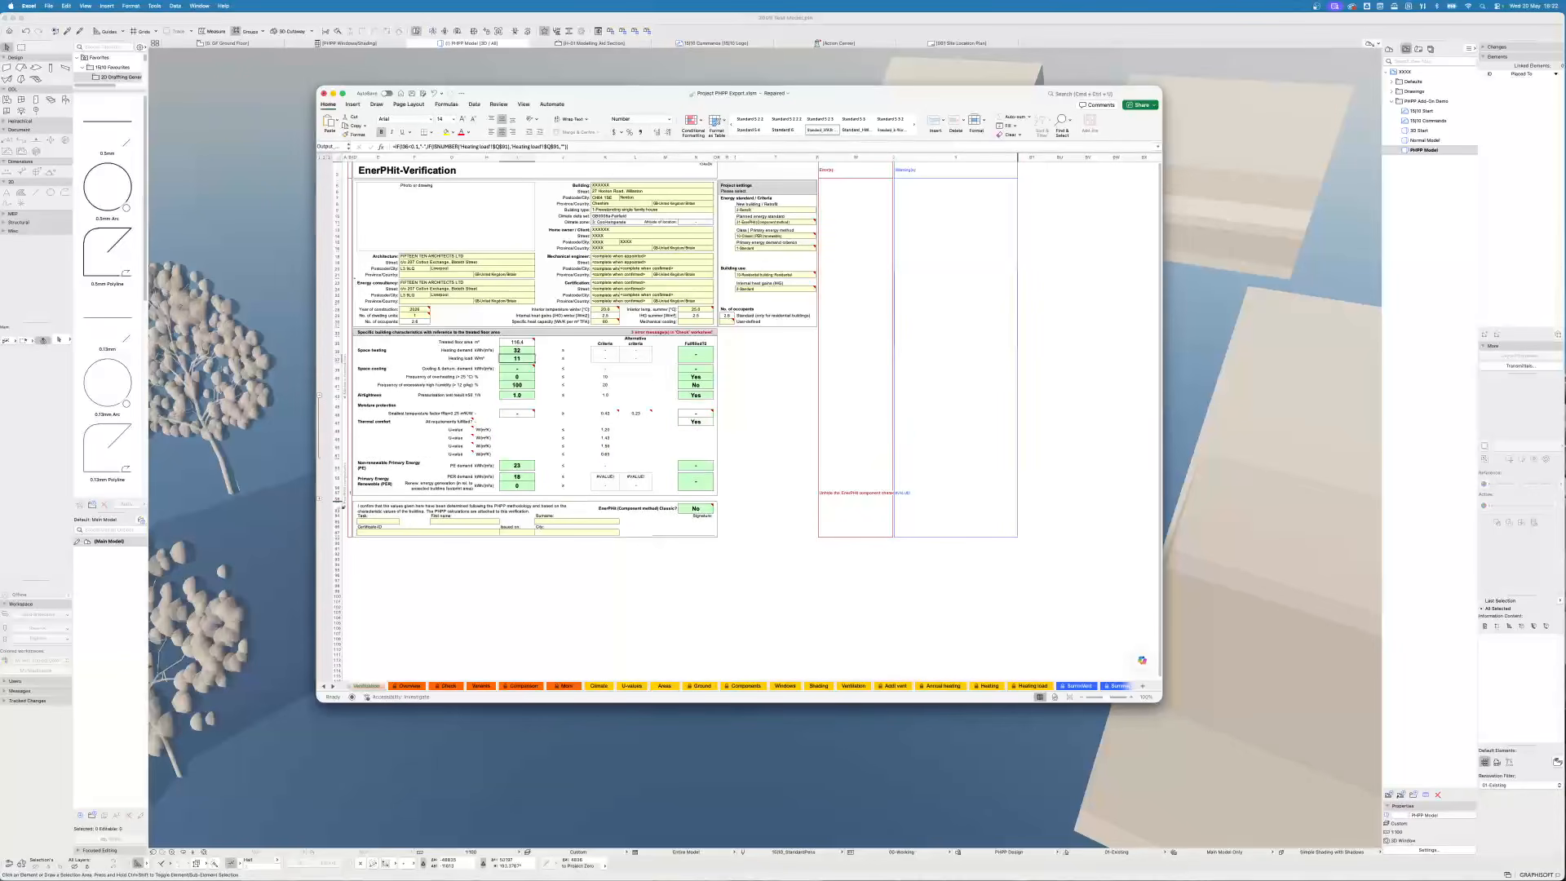
click(320, 499)
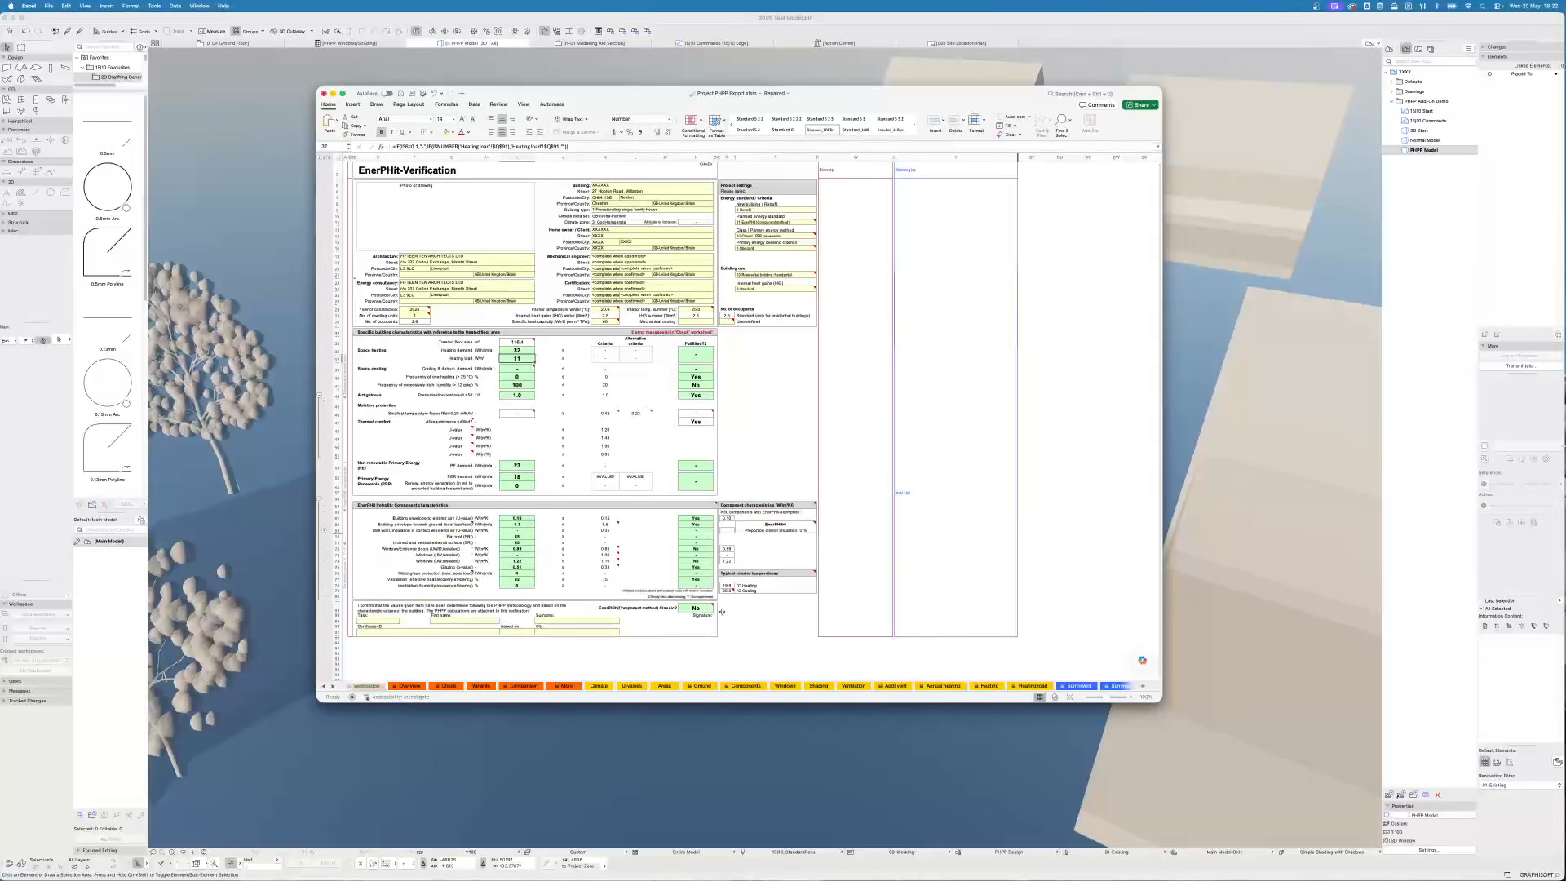
- Check the EnerPHit component criteria results, then return to Archicad and open the 3D start view from the navigator
click(698, 608)
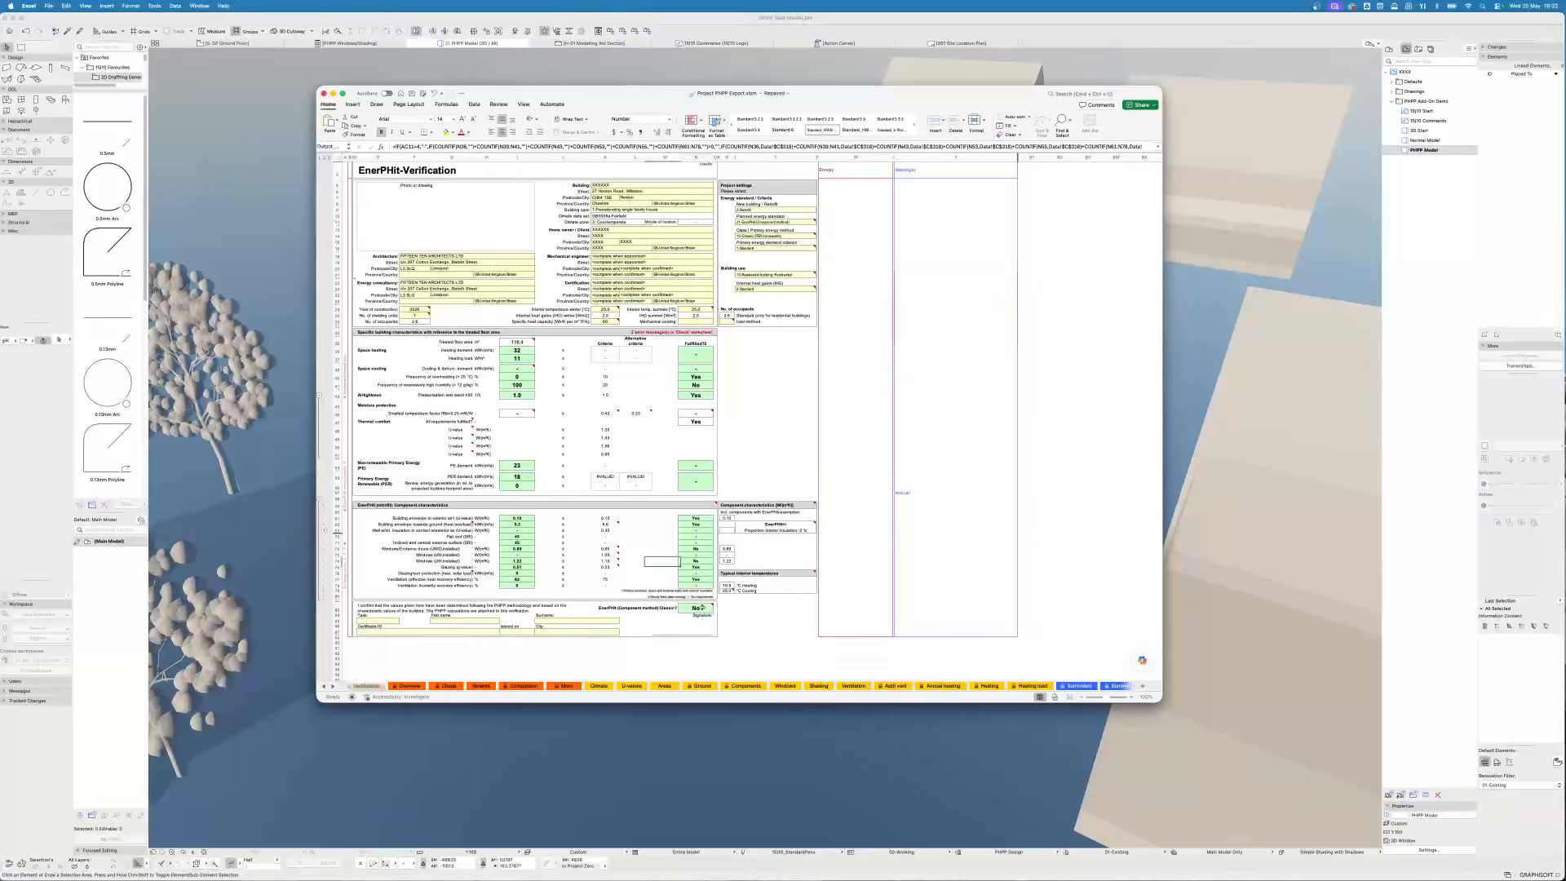
click(702, 562)
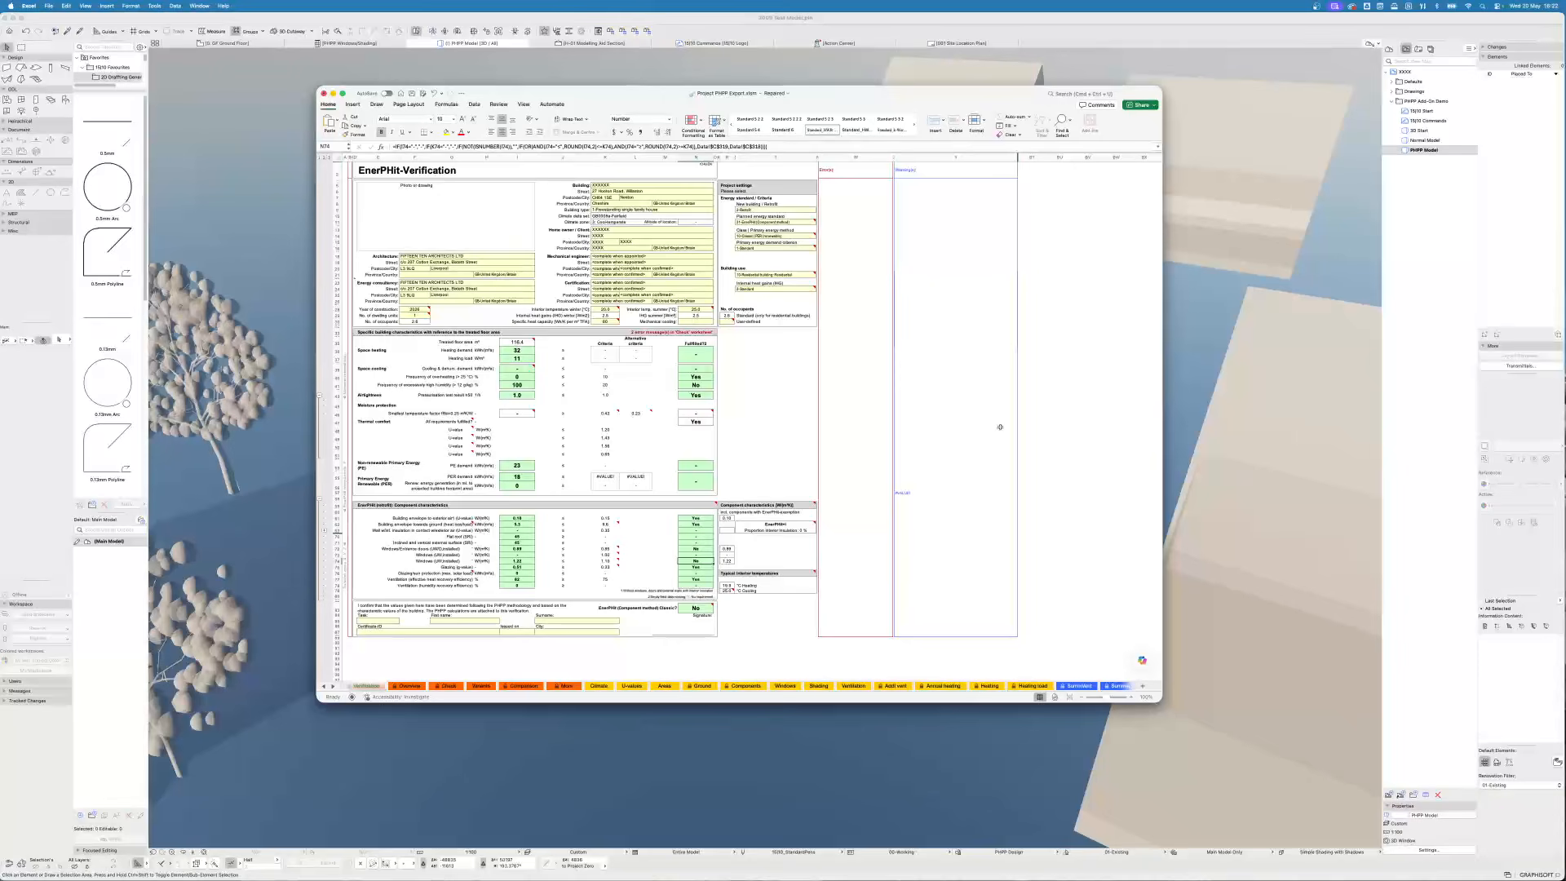
click(1423, 111)
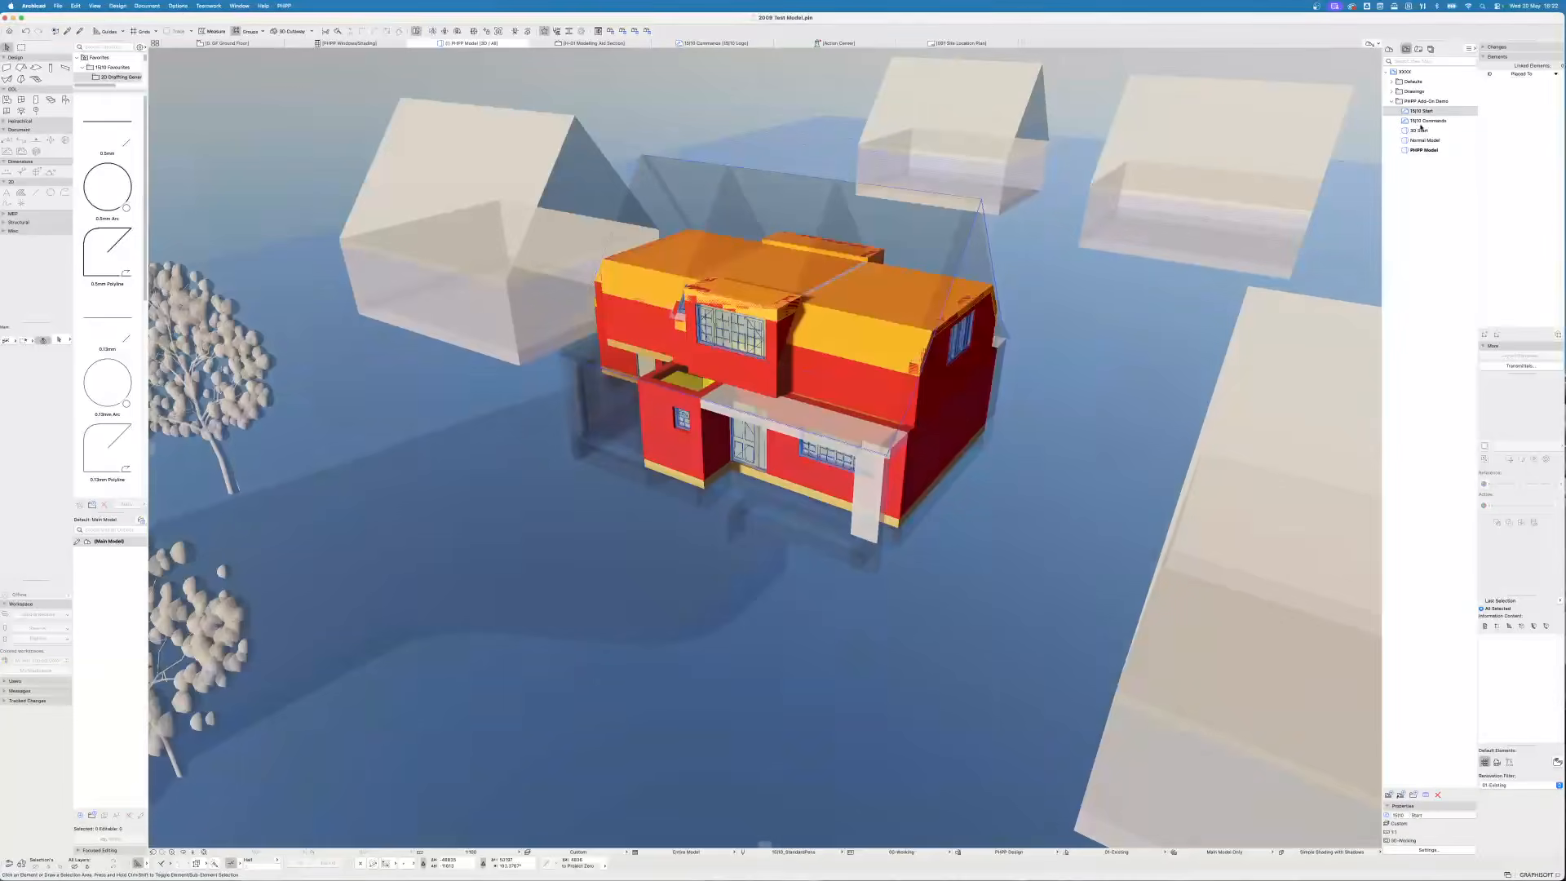